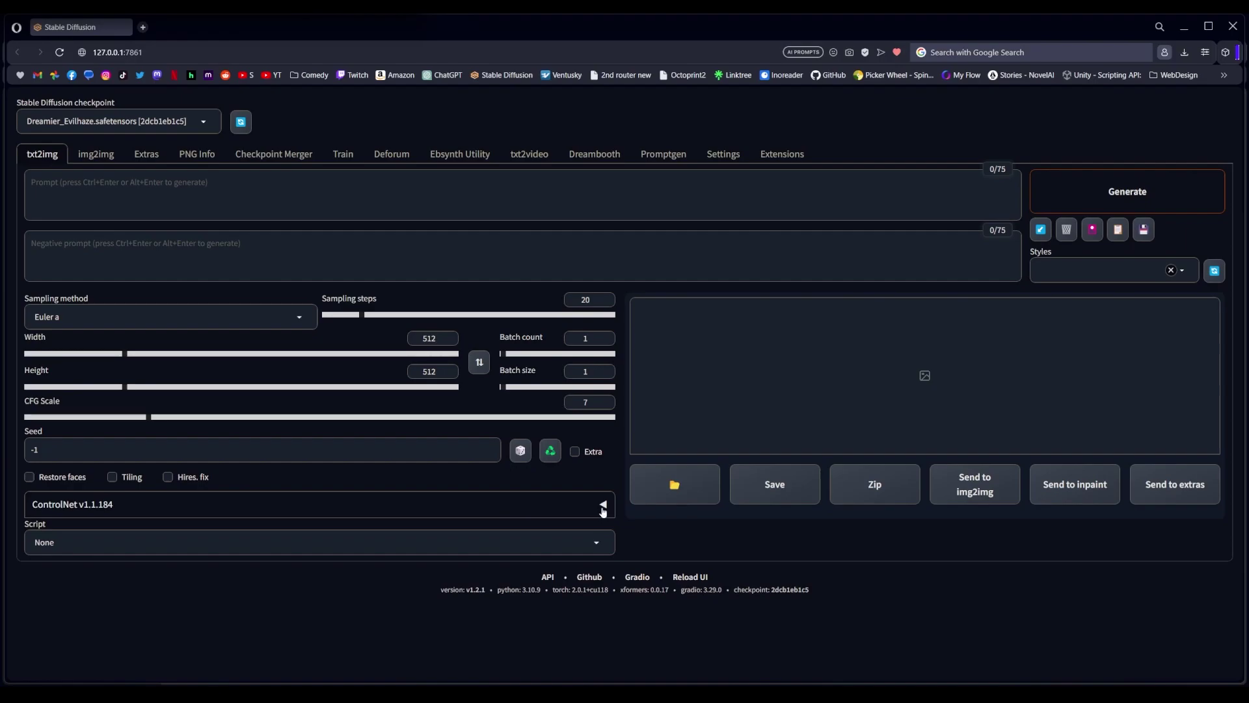
# - Expand the ControlNet panel and load the anime girl image as its input picture
pyautogui.click(601, 506)
pyautogui.scroll(-4, 488, 450)
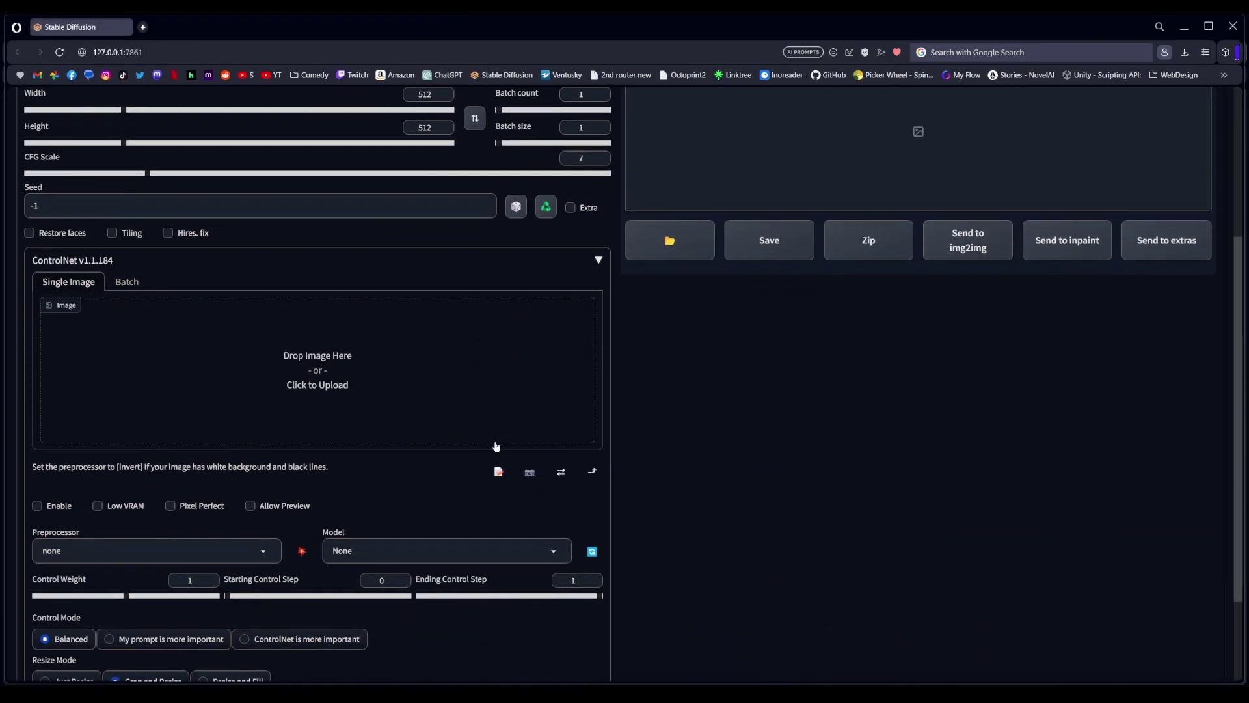
pyautogui.moveTo(391, 455); pyautogui.dragTo(317, 377)
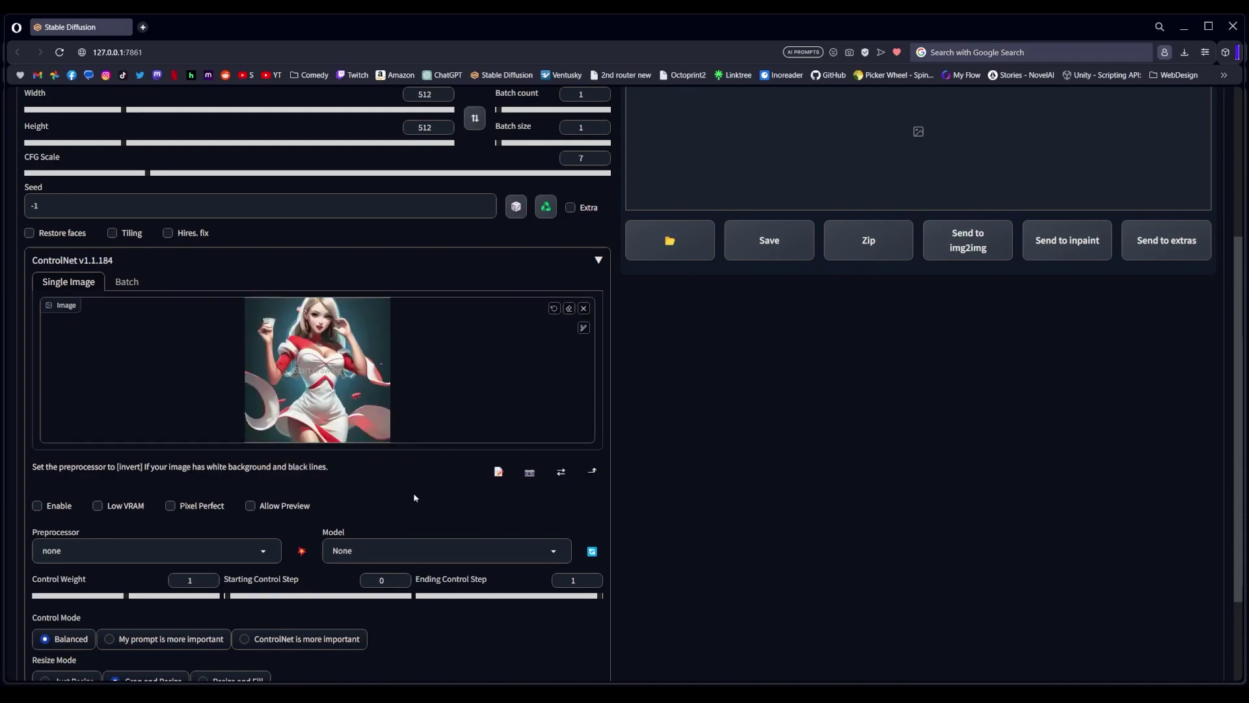
pyautogui.click(273, 555)
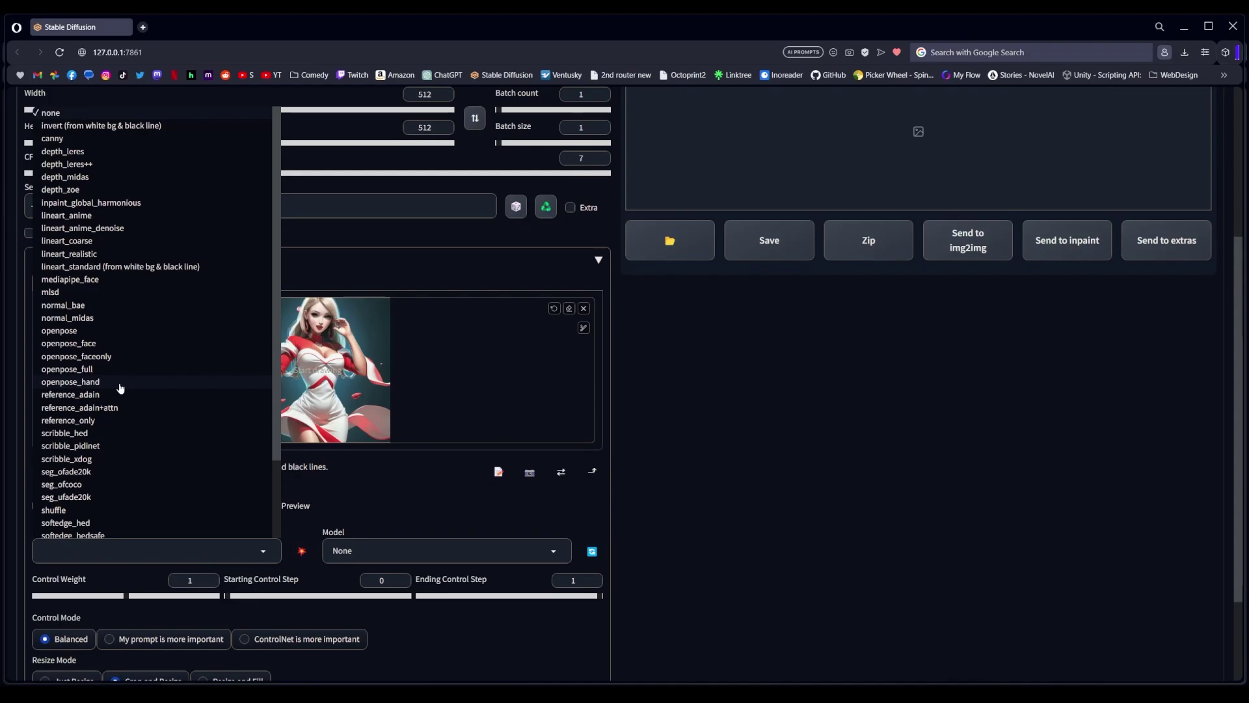
# - Set the ControlNet preprocessor to openpose, preview the pose, and check the annotator model download
pyautogui.click(112, 332)
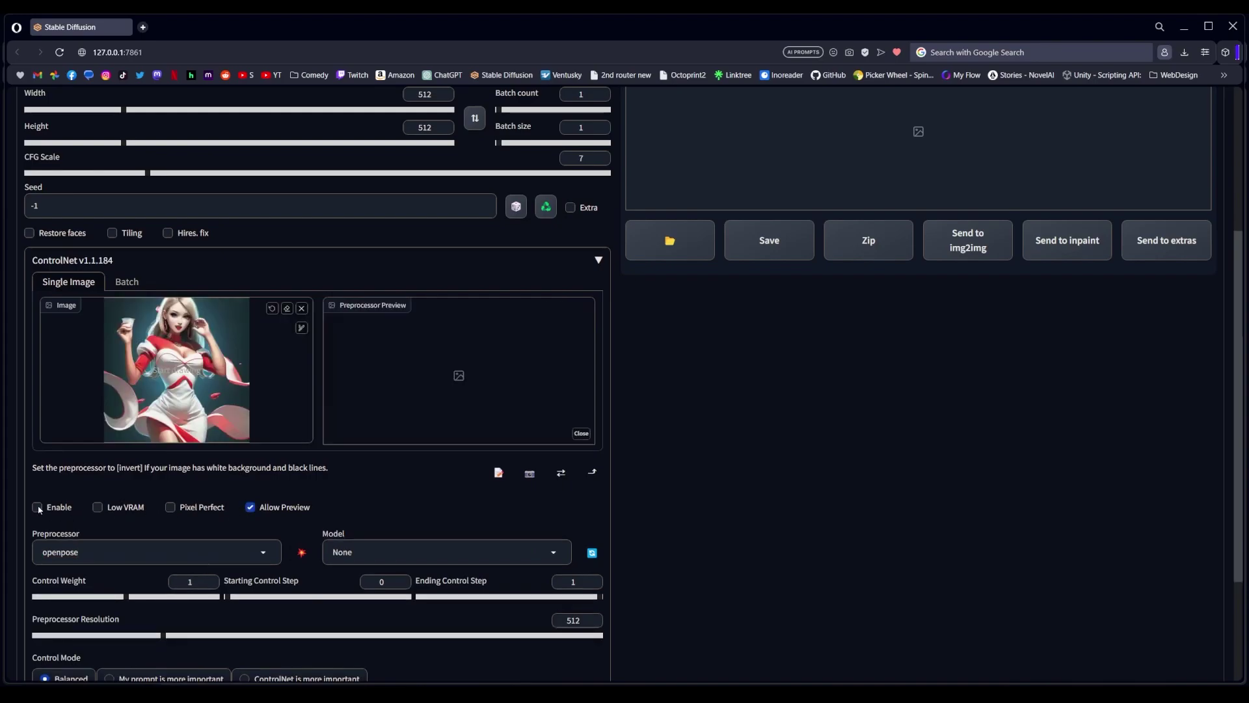
pyautogui.click(301, 553)
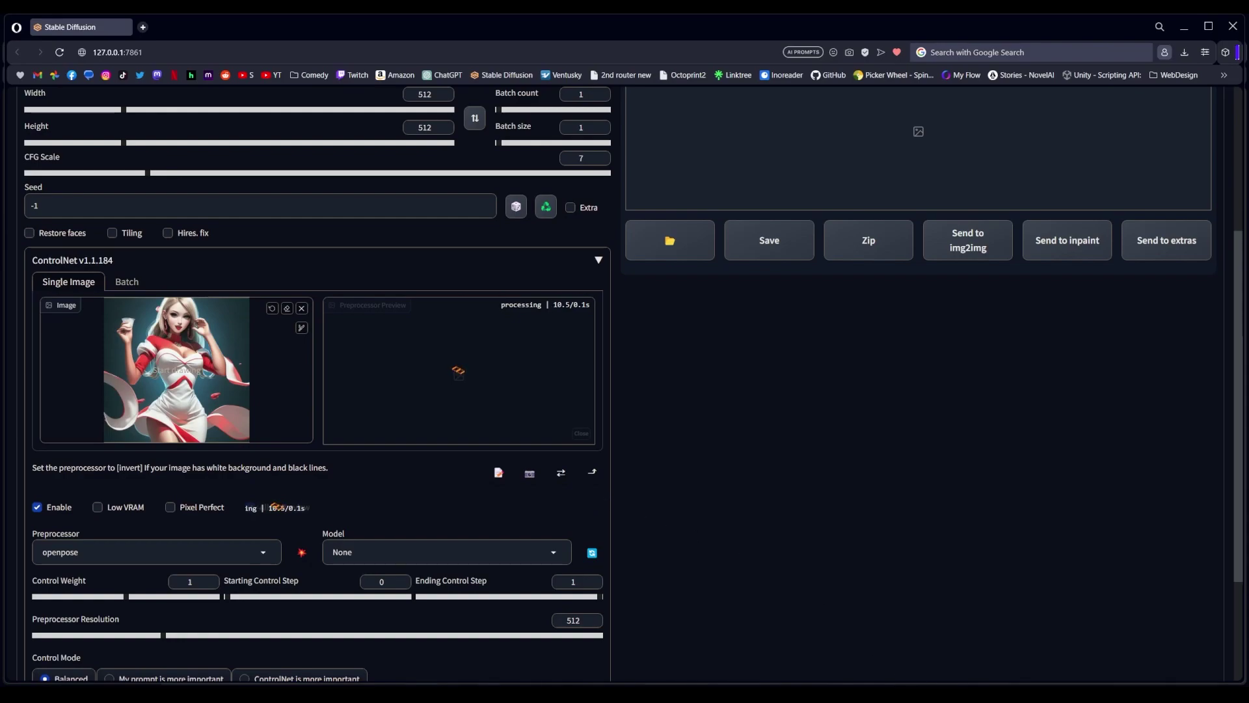
pyautogui.hotkey('alt', 'Tab')
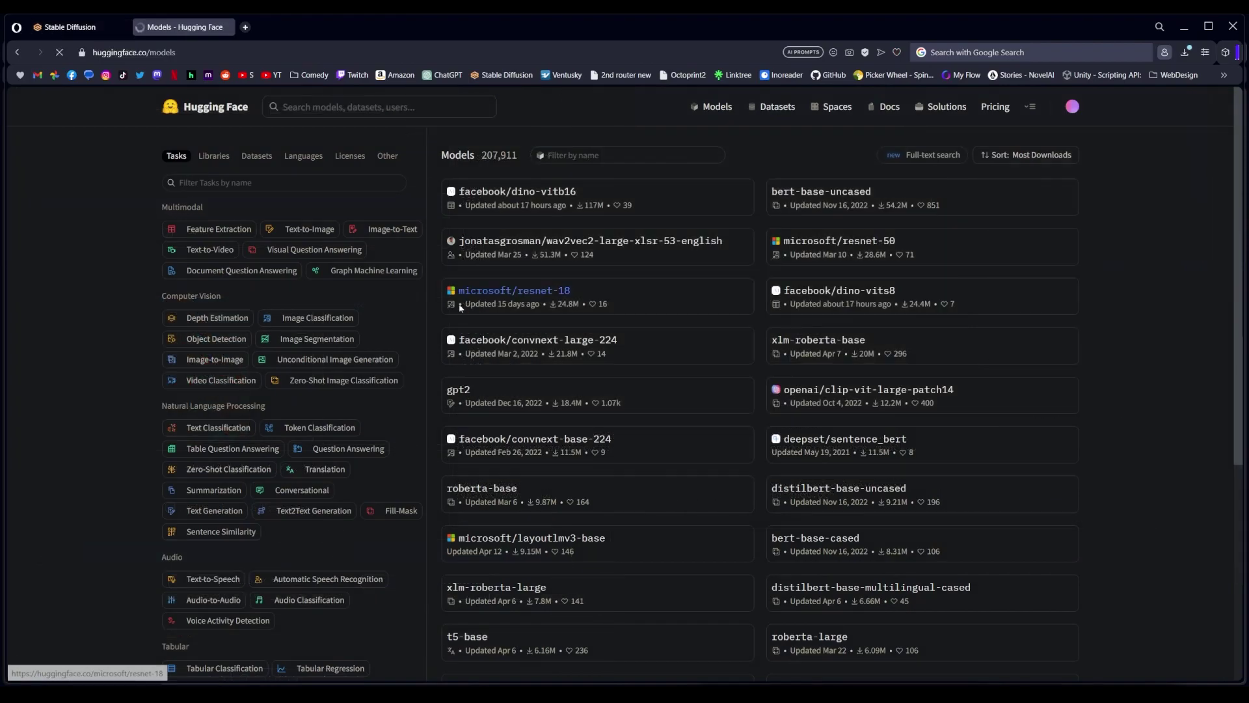
# - From Hugging Face's lllyasviel/ControlNet-v1-1 repo, download the openpose yaml and control_v11p_sd15_openpose.pth files
pyautogui.write('cont')
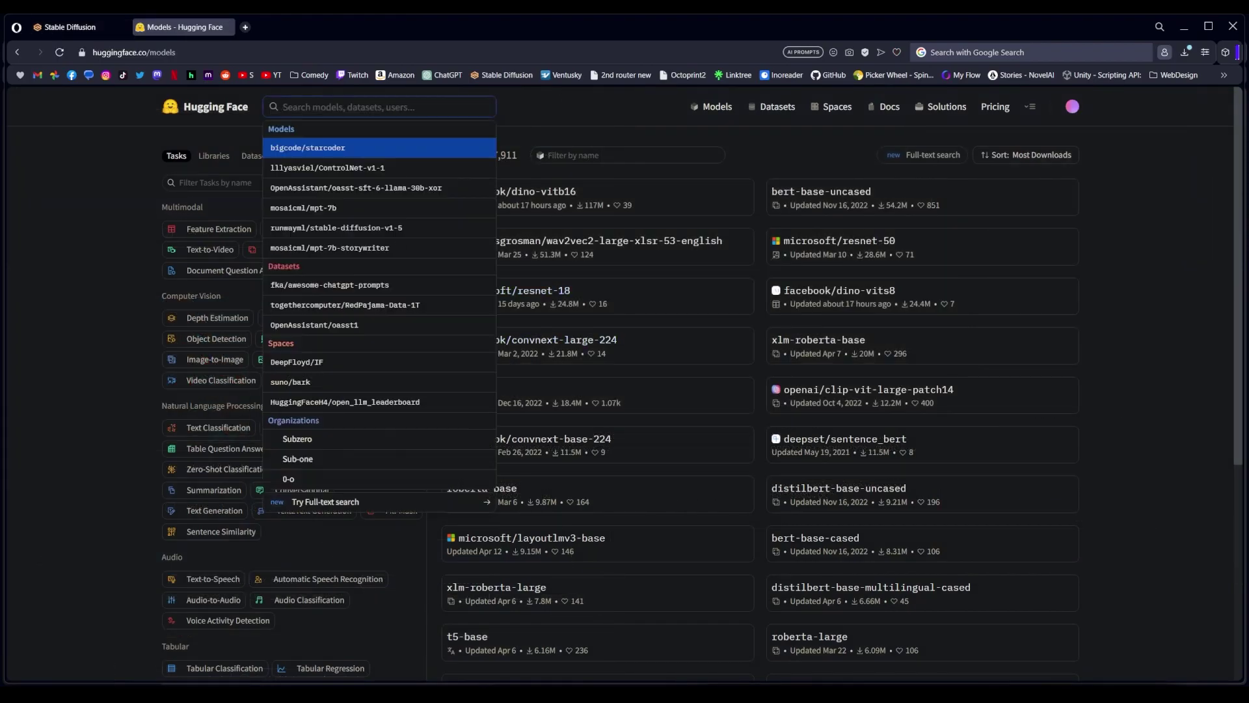
pyautogui.click(393, 149)
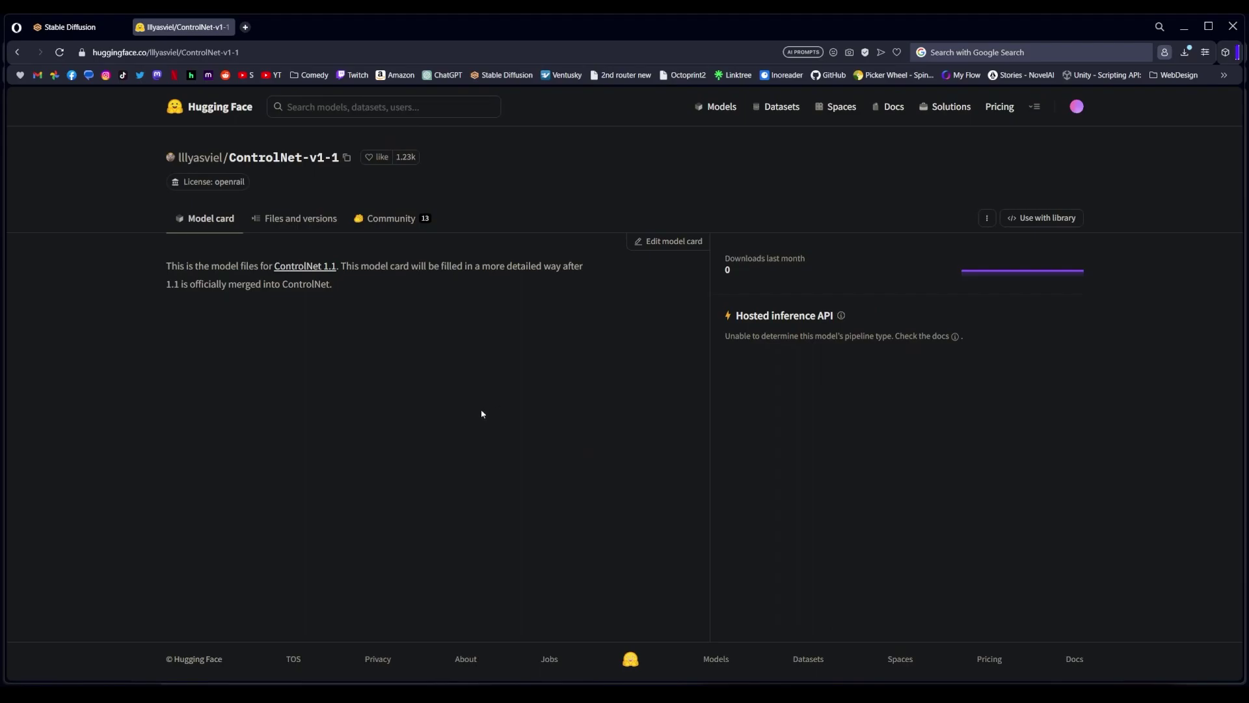
pyautogui.click(293, 219)
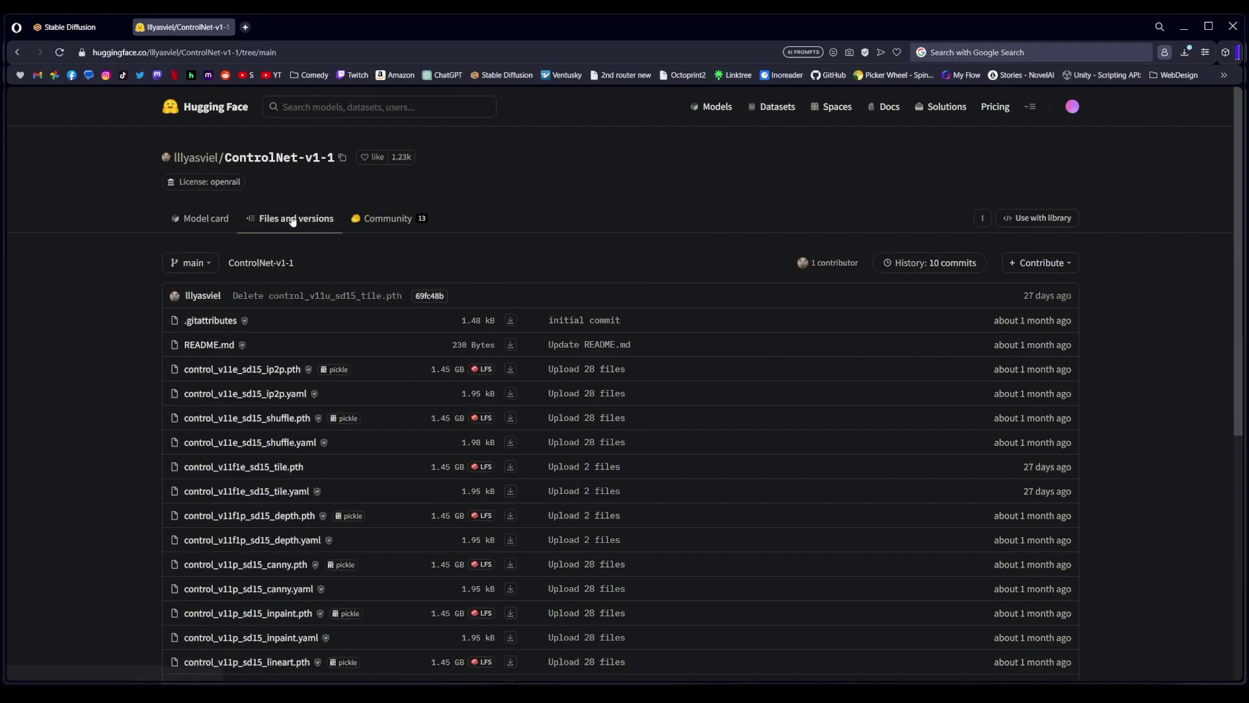
pyautogui.scroll(-6, 201, 381)
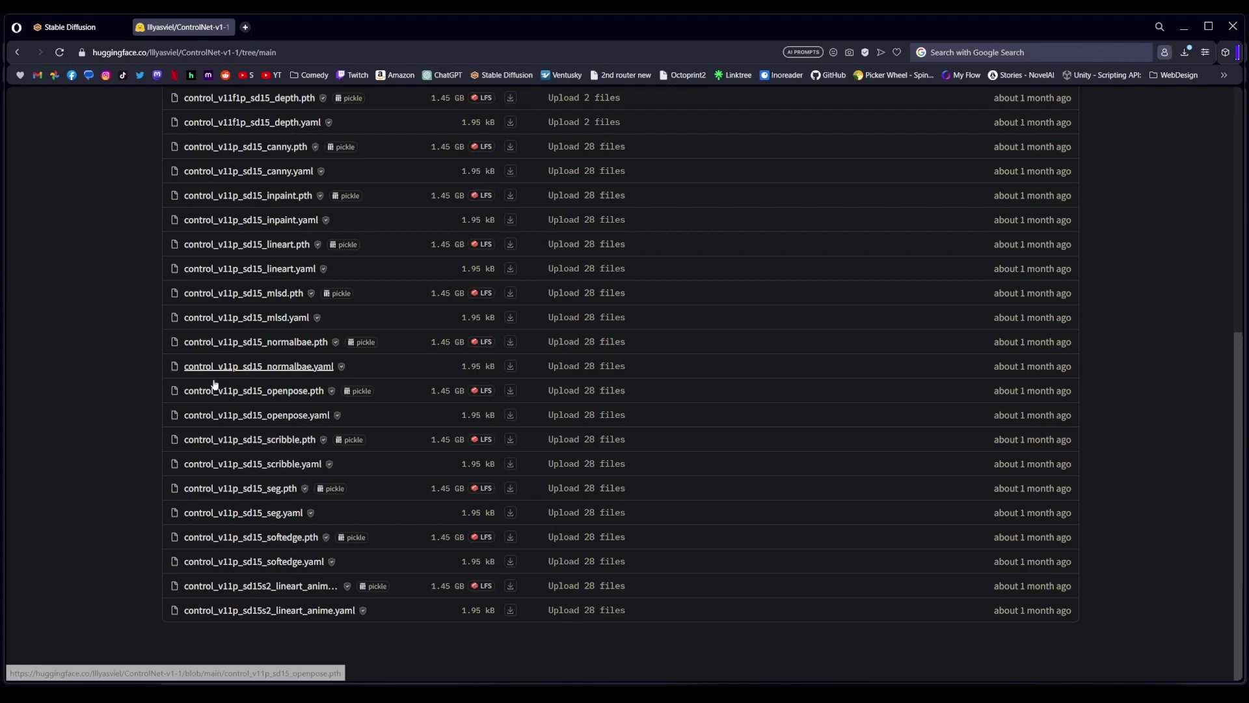
pyautogui.click(512, 415)
pyautogui.click(510, 391)
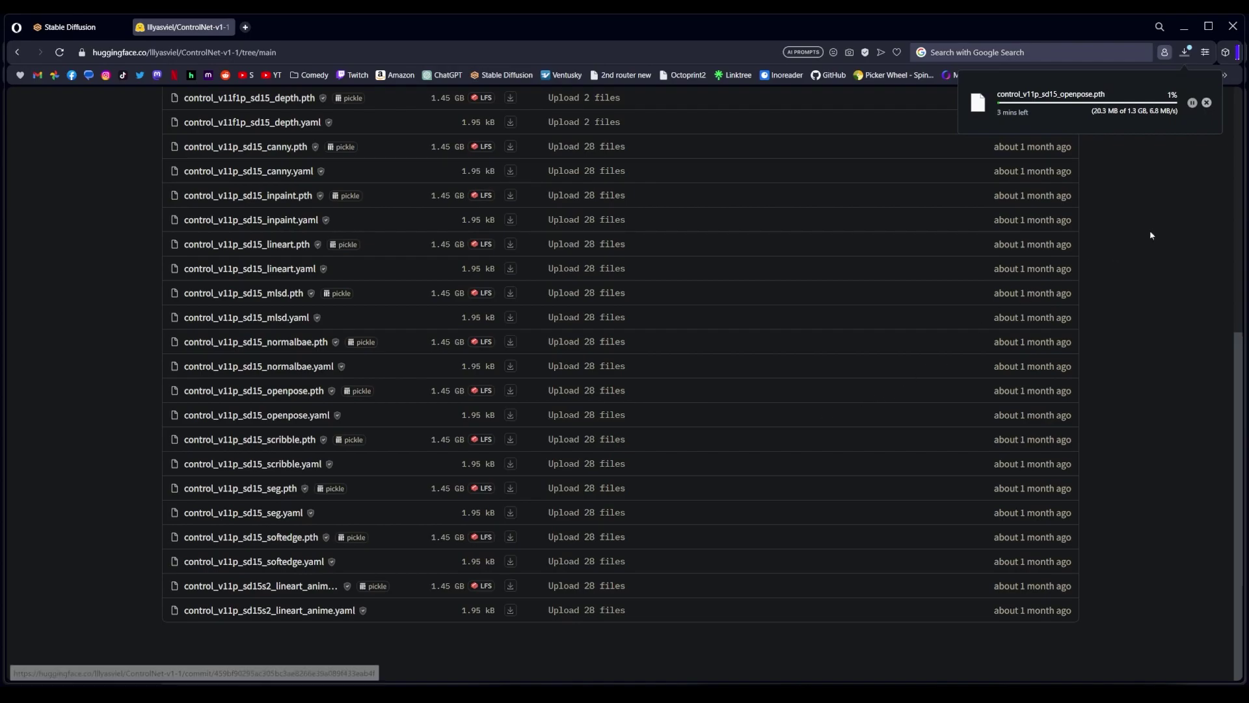
pyautogui.hotkey('alt', 'Tab')
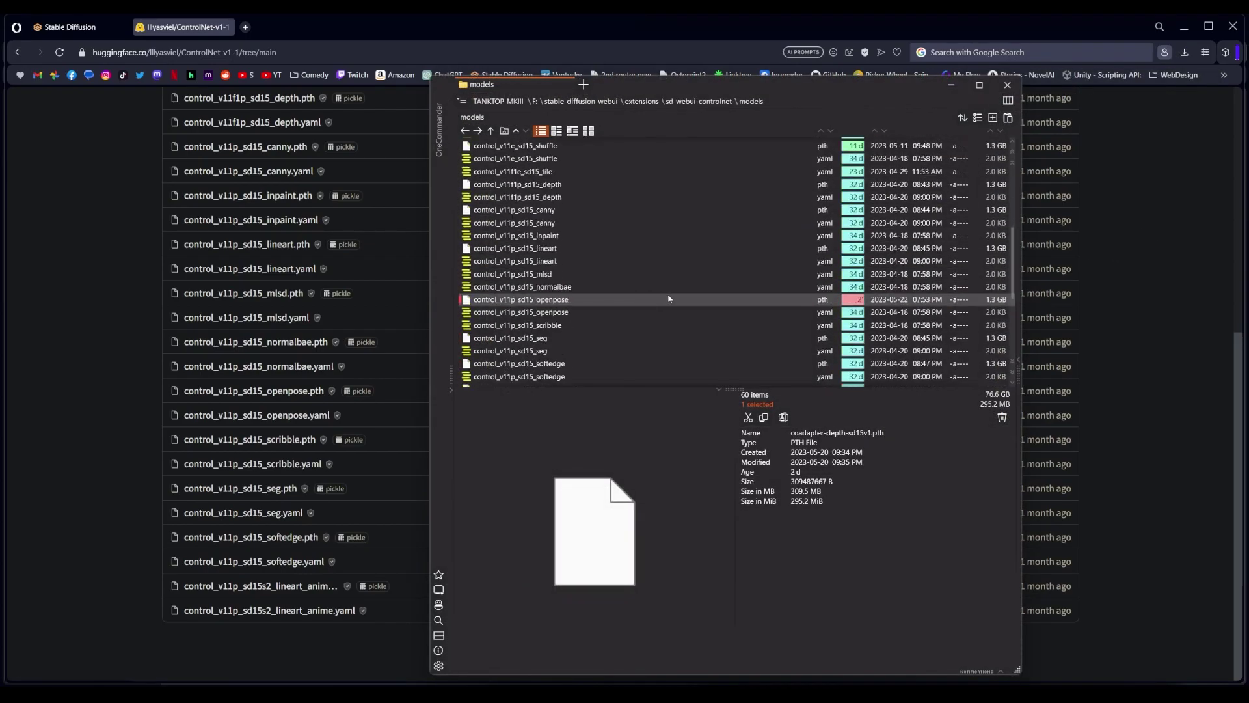
# - Confirm the openpose yaml and pth files sit in the sd-webui-controlnet models folder
pyautogui.scroll(-10, 670, 303)
pyautogui.scroll(4, 675, 304)
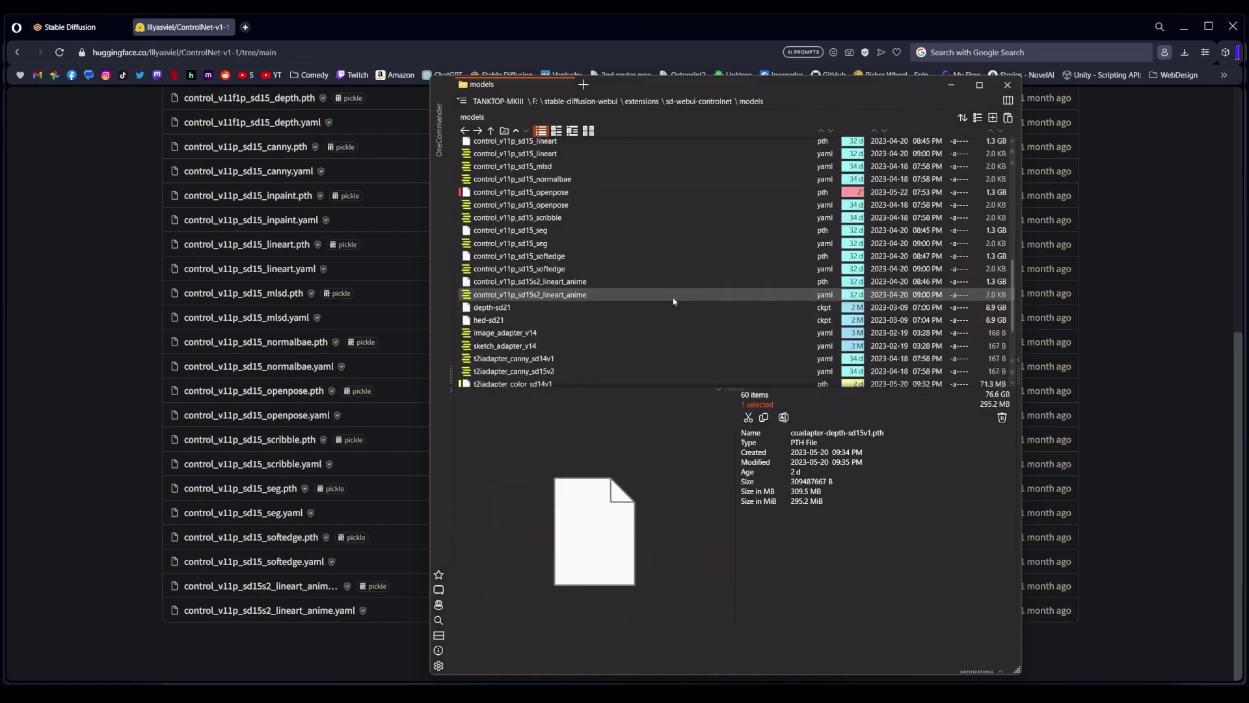
pyautogui.click(618, 204)
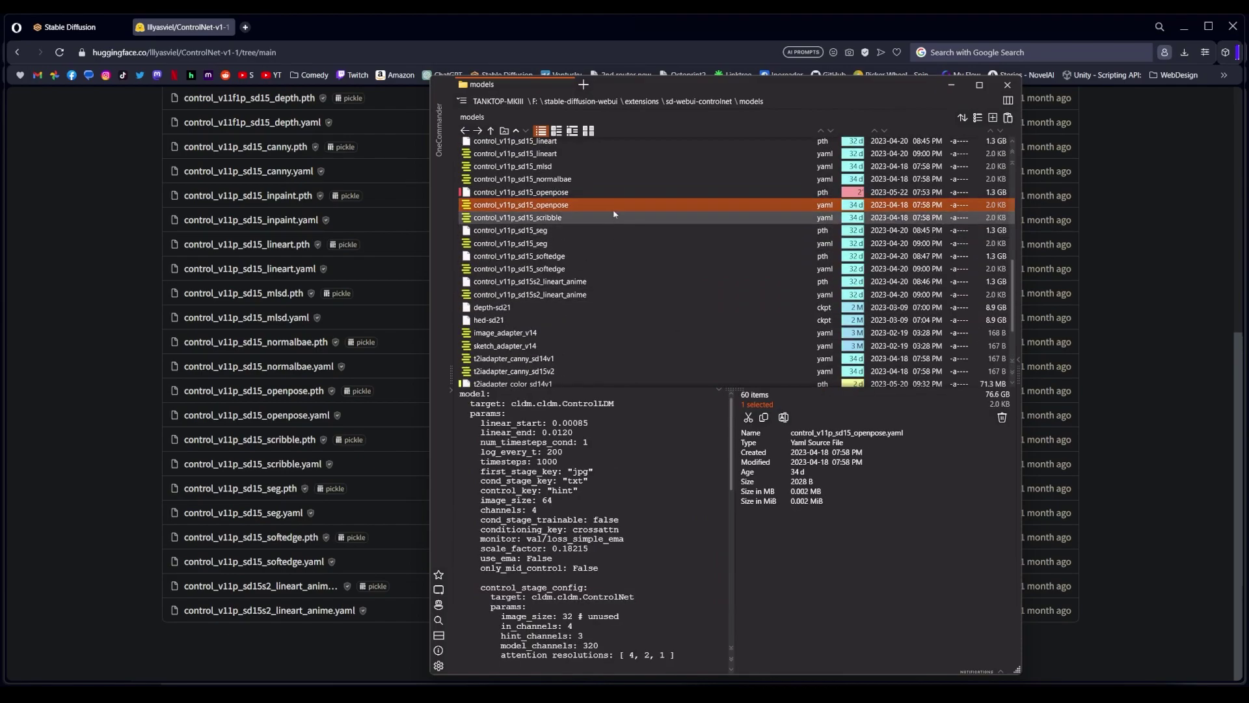
pyautogui.keyDown('ctrl'); pyautogui.click(638, 193); pyautogui.keyUp('ctrl')
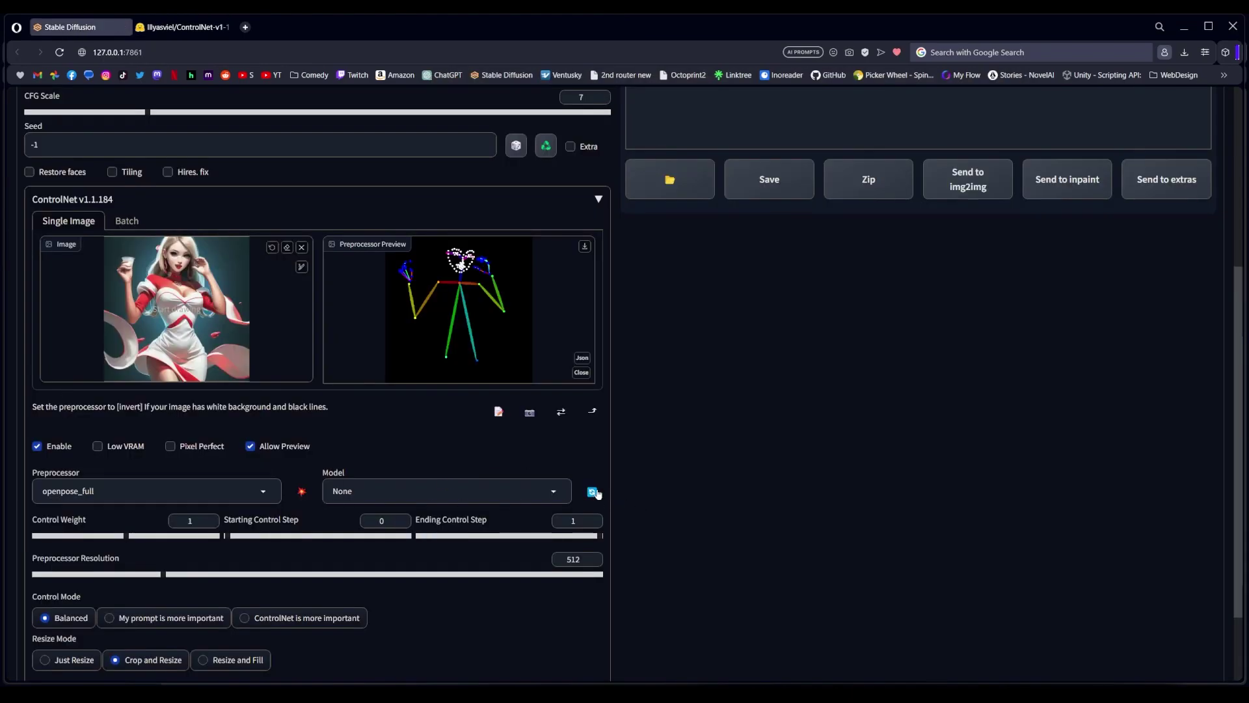
# - Select the control_v11p_sd15_openpose [cab727d4] model for the ControlNet unit
pyautogui.click(447, 491)
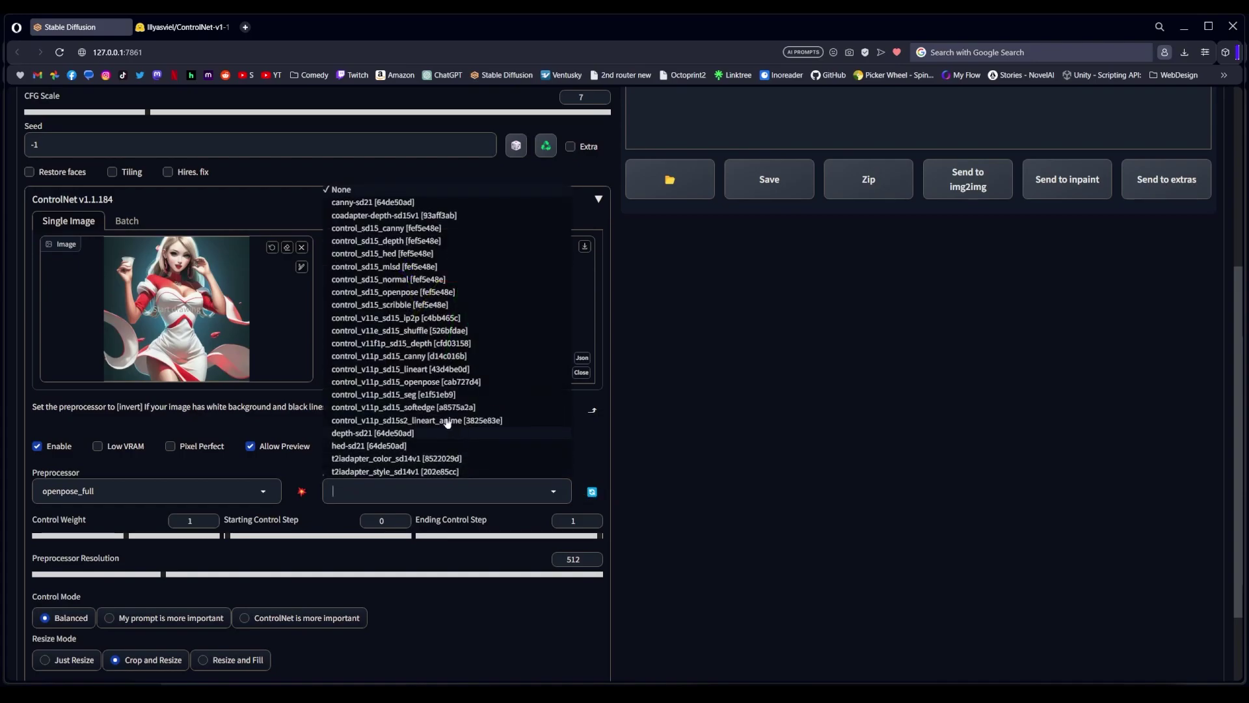
pyautogui.click(432, 382)
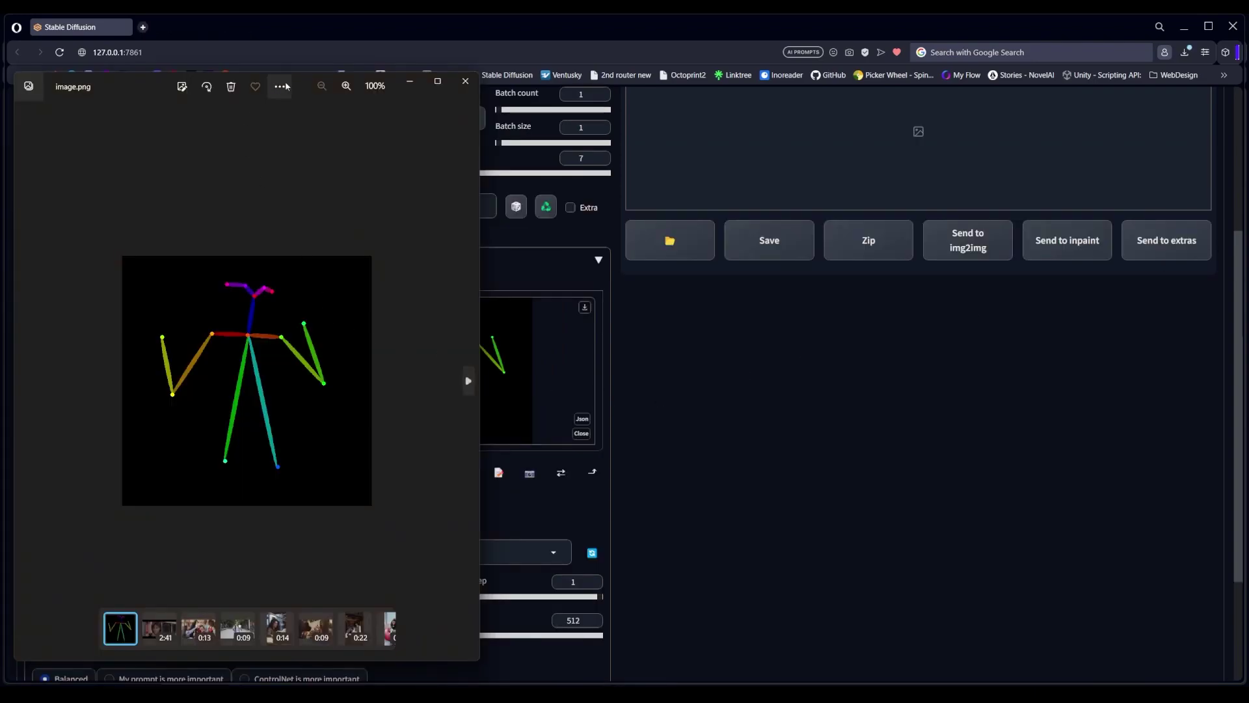
pyautogui.moveTo(313, 79); pyautogui.dragTo(969, 65)
# - Compare the saved pose images, then preview face-only keypoints with openpose_faceonly
pyautogui.scroll(5, 960, 216)
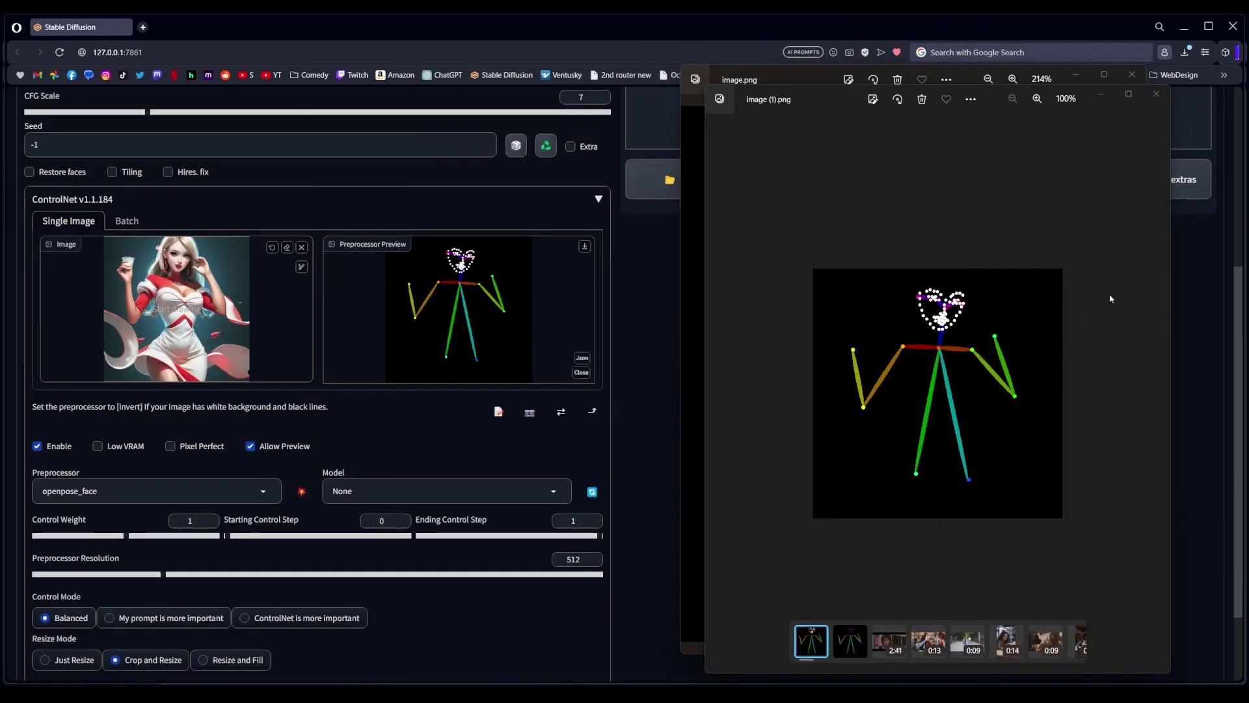
pyautogui.scroll(4, 1080, 301)
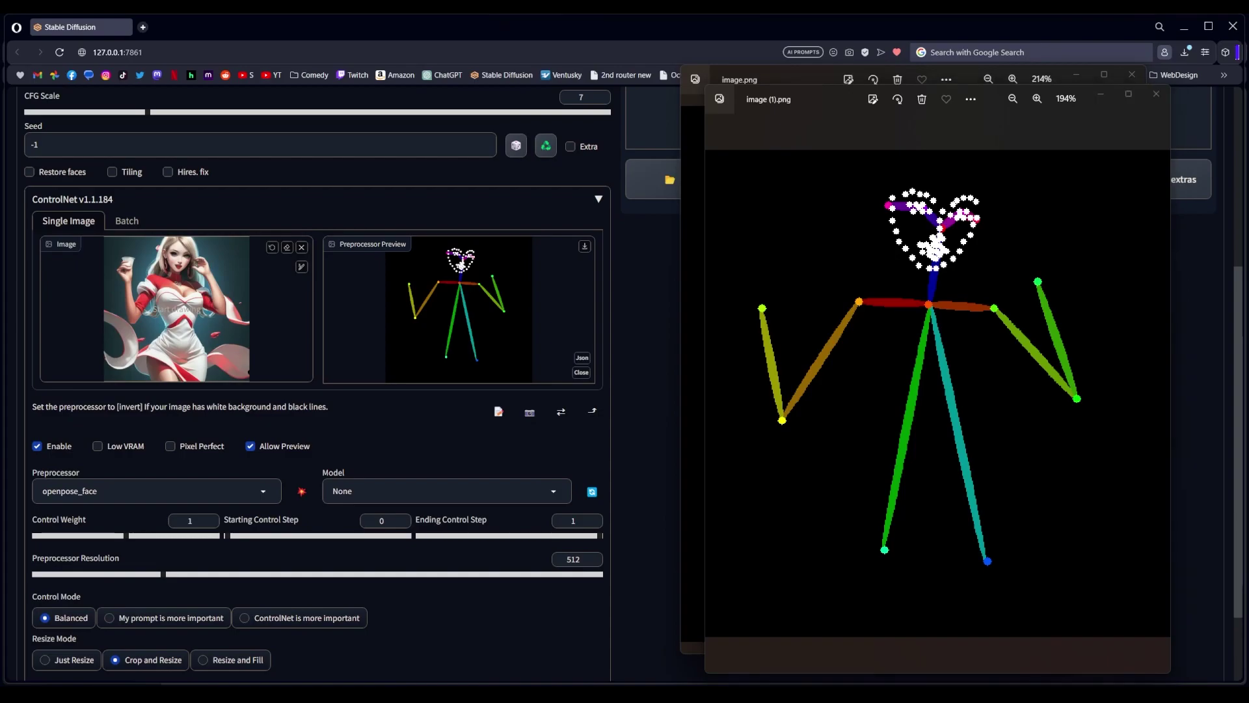
pyautogui.hotkey('alt', 'Tab')
pyautogui.click(302, 492)
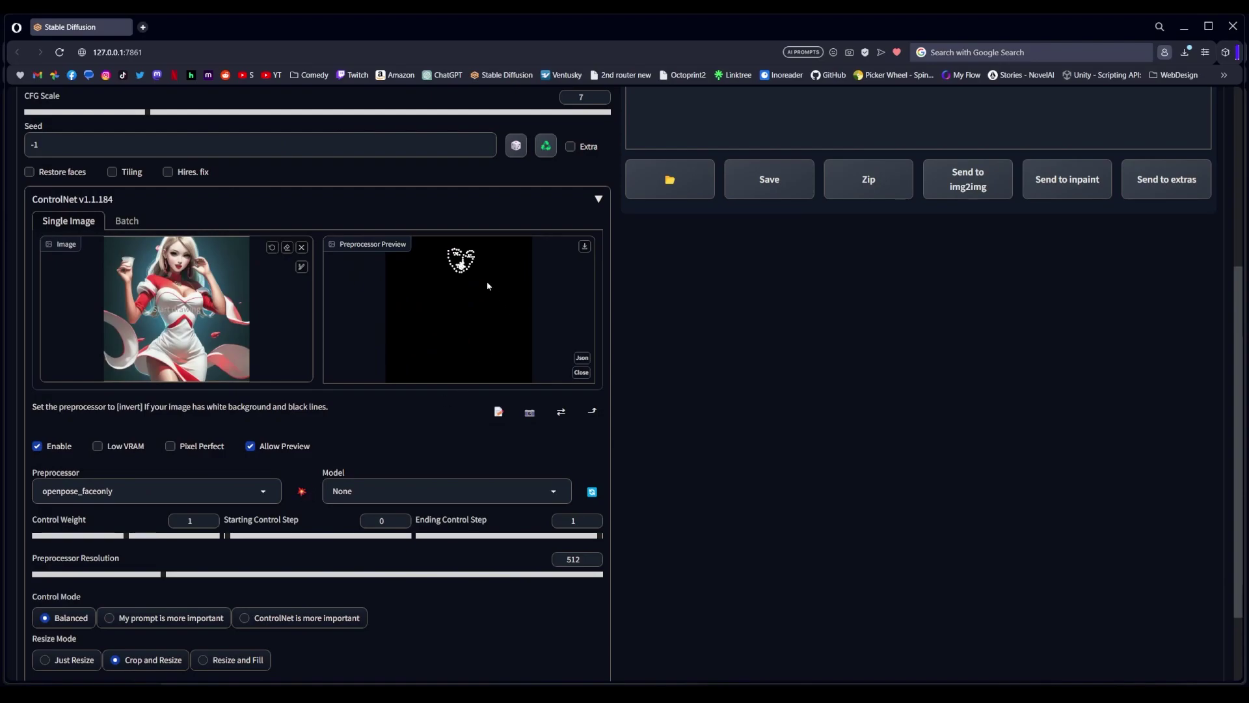
# - Preview the openpose_hand detection and inspect the hand skeleton enlarged in the image viewer
pyautogui.click(264, 493)
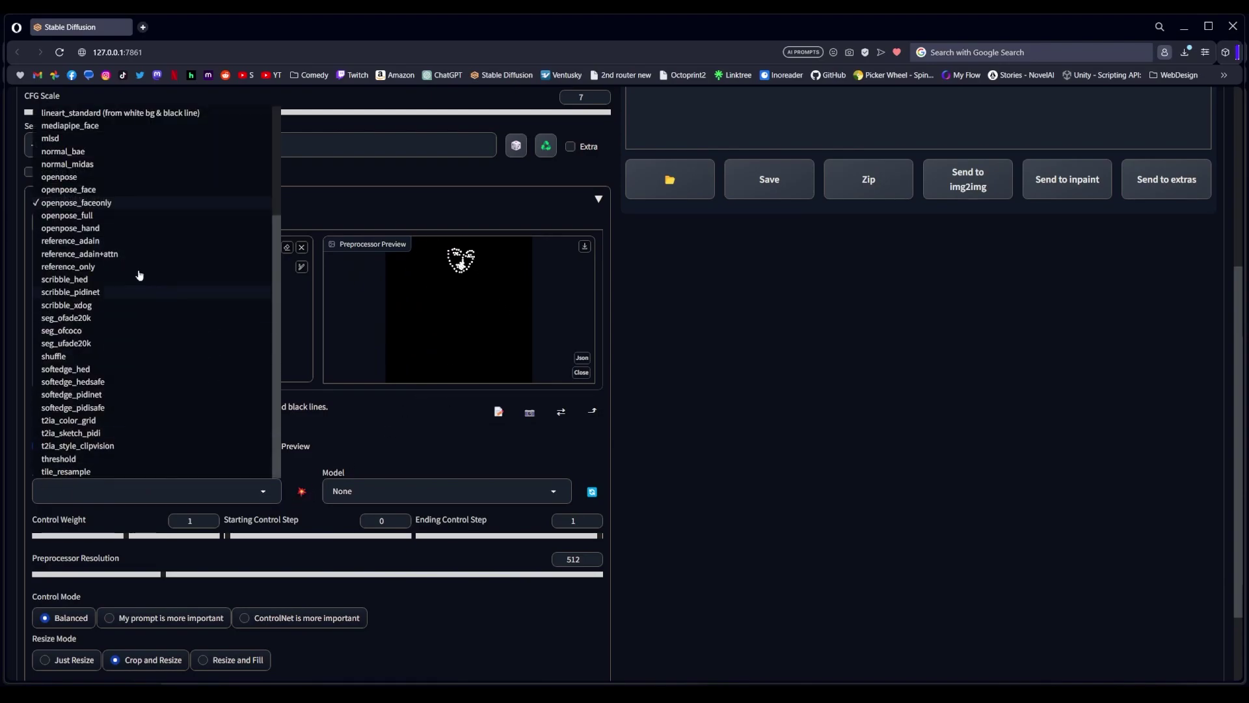
pyautogui.click(106, 228)
pyautogui.click(302, 493)
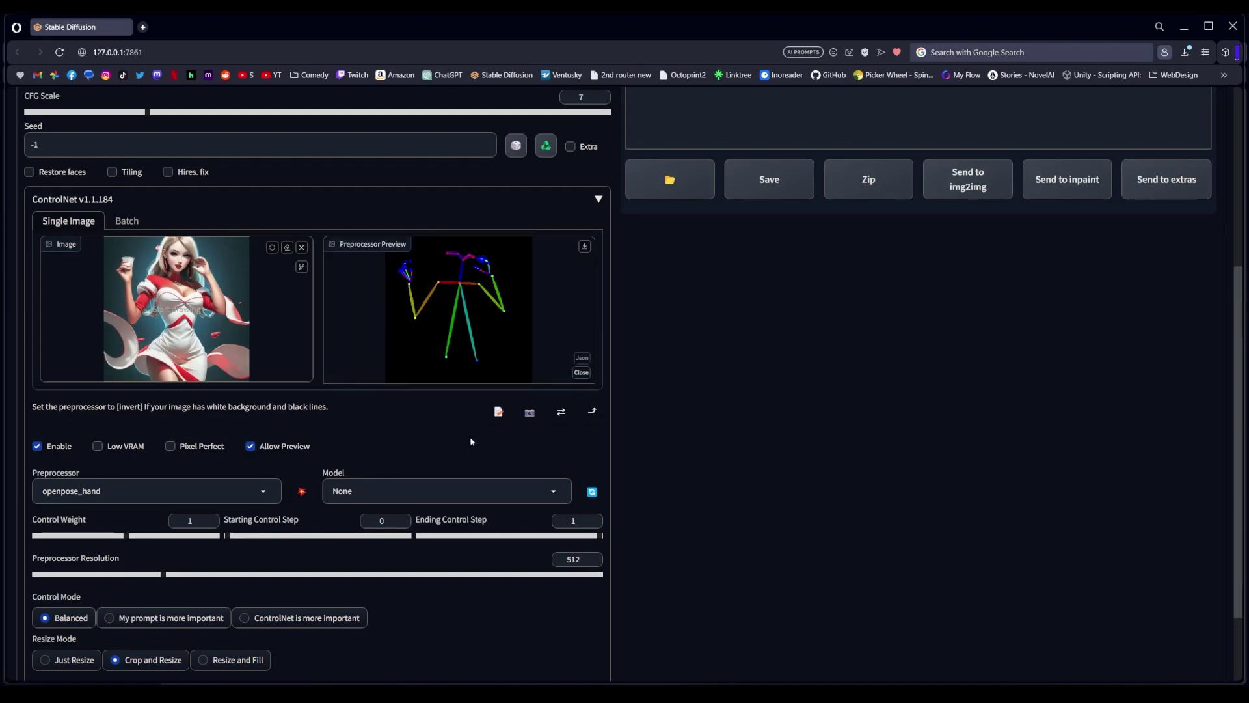
pyautogui.click(584, 246)
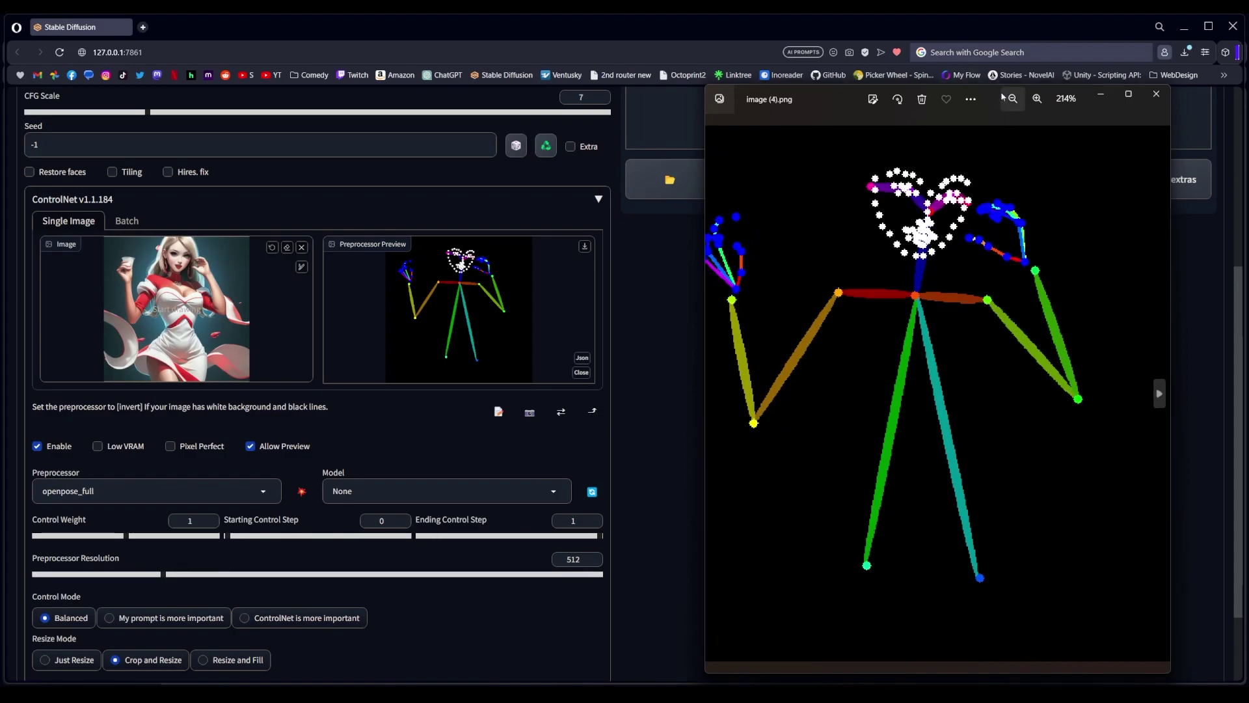
pyautogui.moveTo(709, 144); pyautogui.dragTo(489, 153)
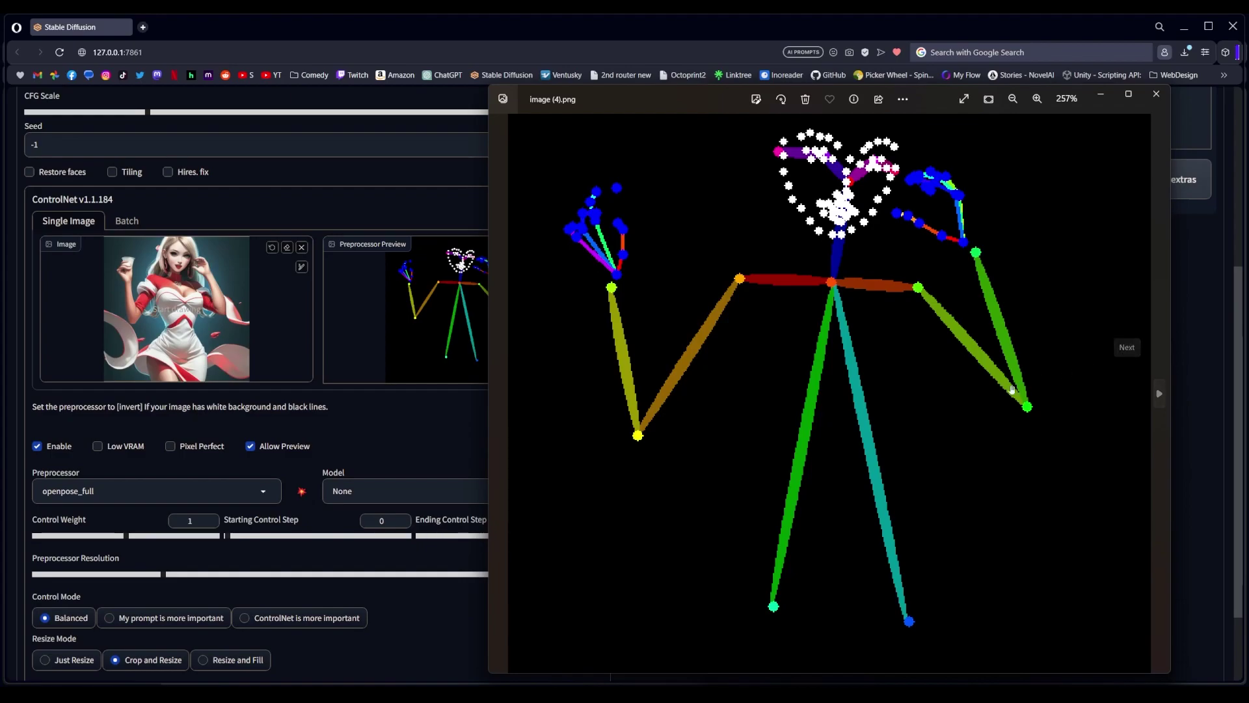
pyautogui.click(410, 425)
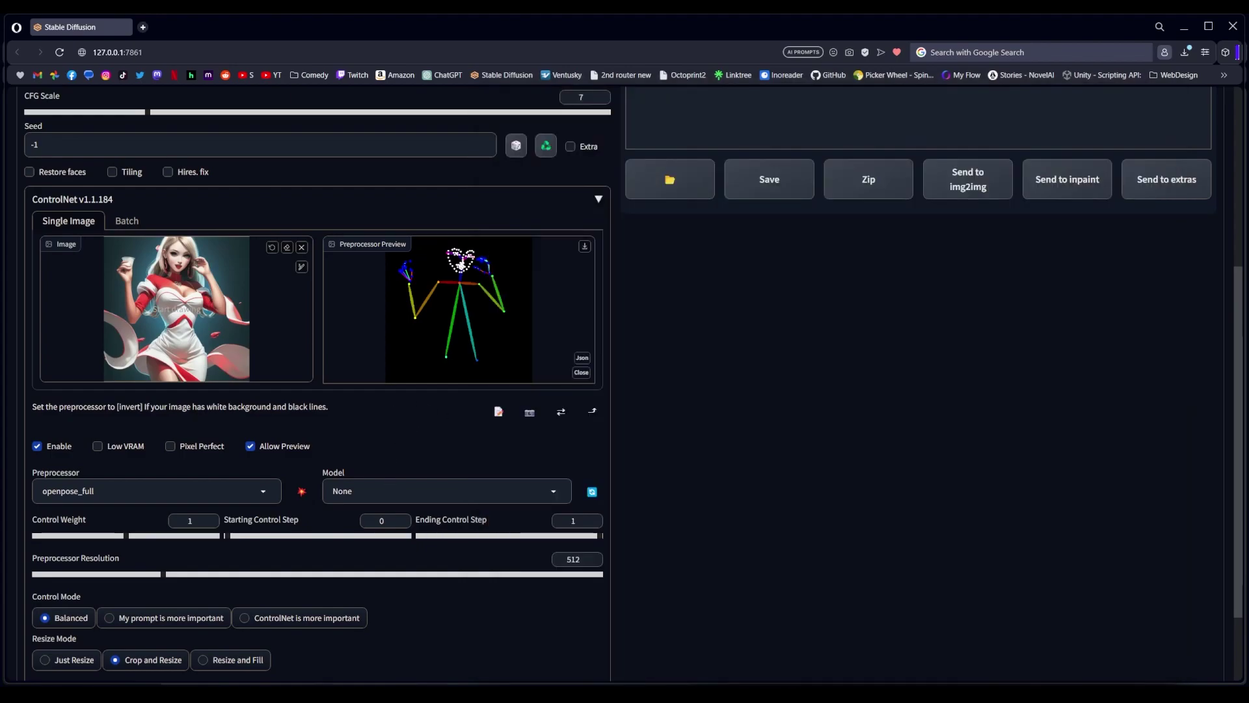
# - Check the ControlNet model list, leaving the model unchanged
pyautogui.click(554, 493)
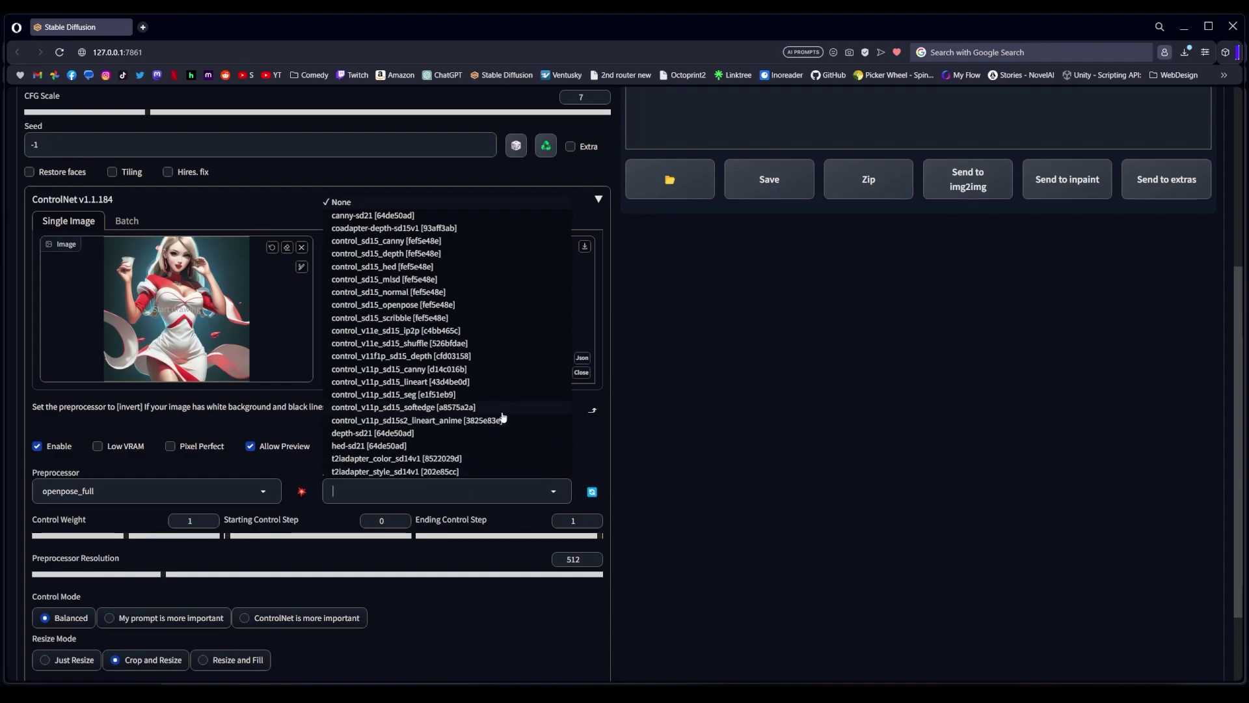
pyautogui.click(745, 510)
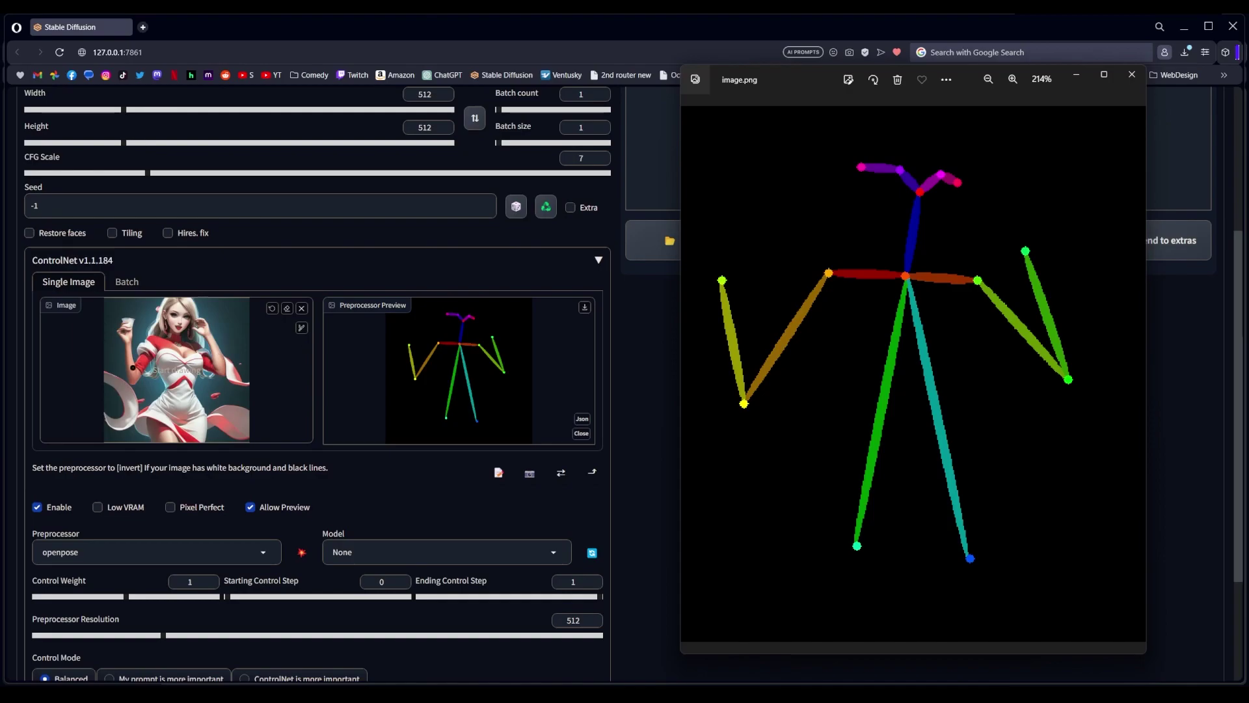
# - Test preprocessor resolutions of 1362 and 274, rerunning pose detection after each change
pyautogui.scroll(-1, 370, 489)
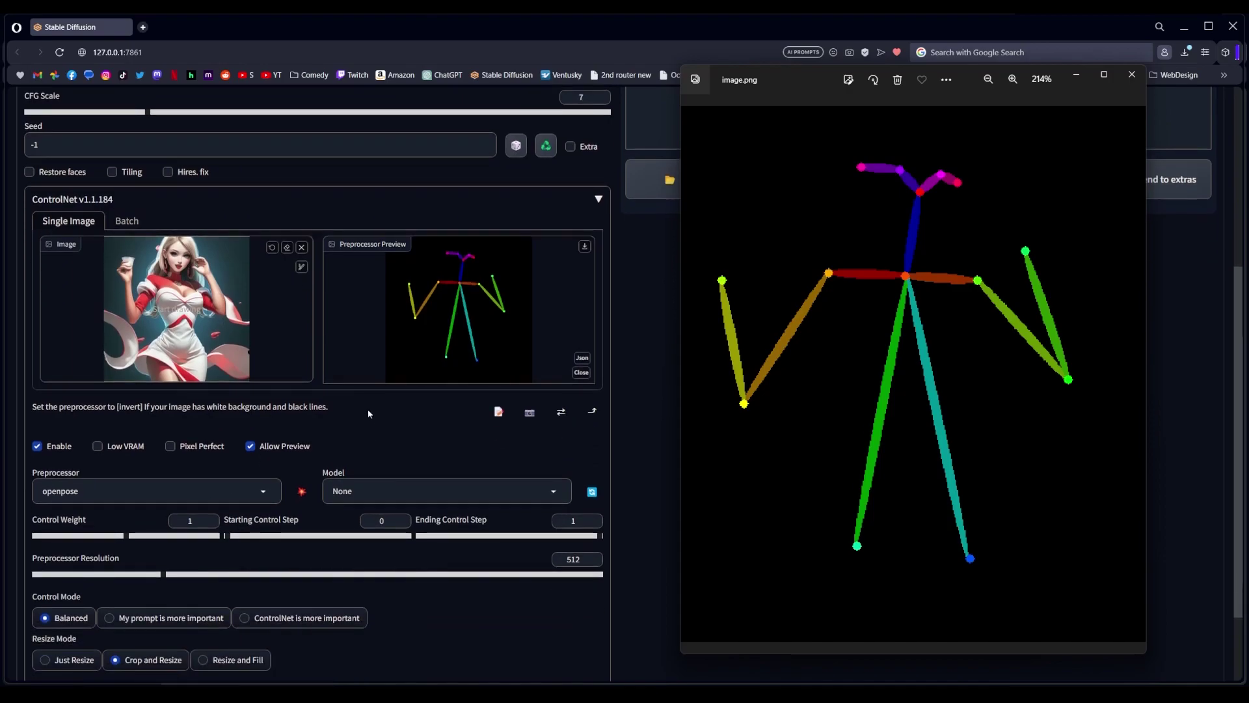
pyautogui.click(410, 576)
pyautogui.click(406, 575)
pyautogui.click(302, 492)
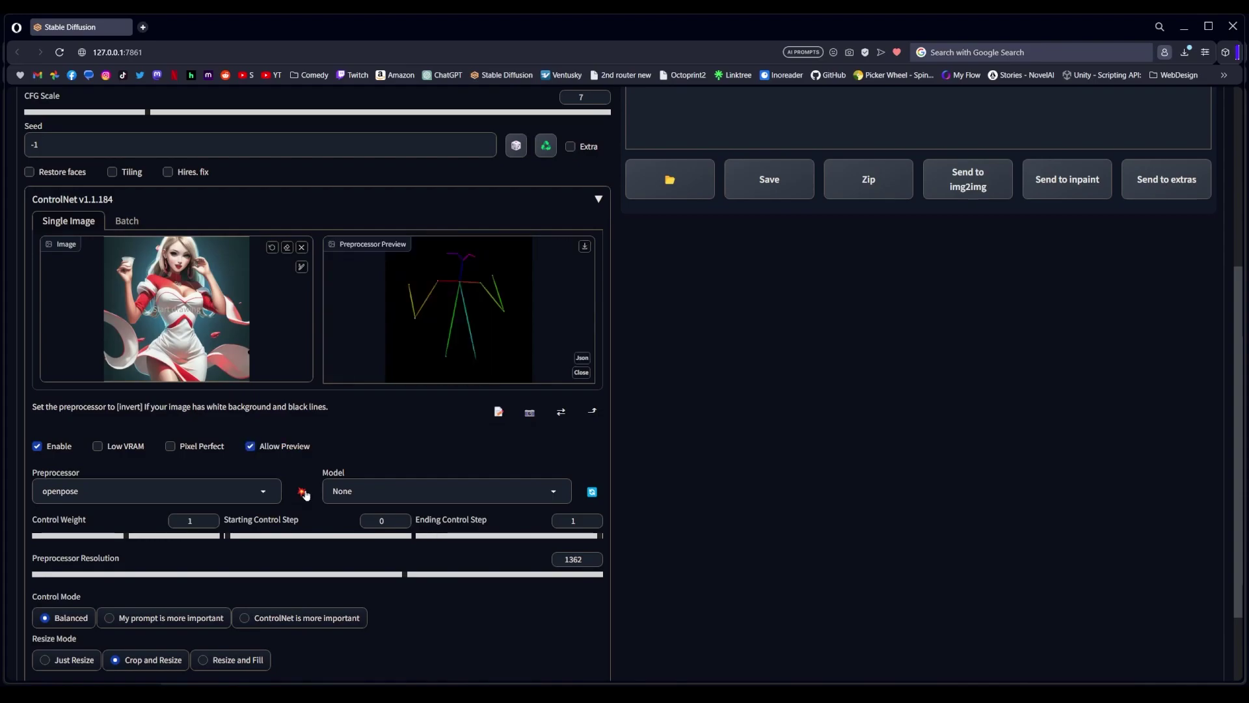
pyautogui.click(96, 575)
pyautogui.click(301, 493)
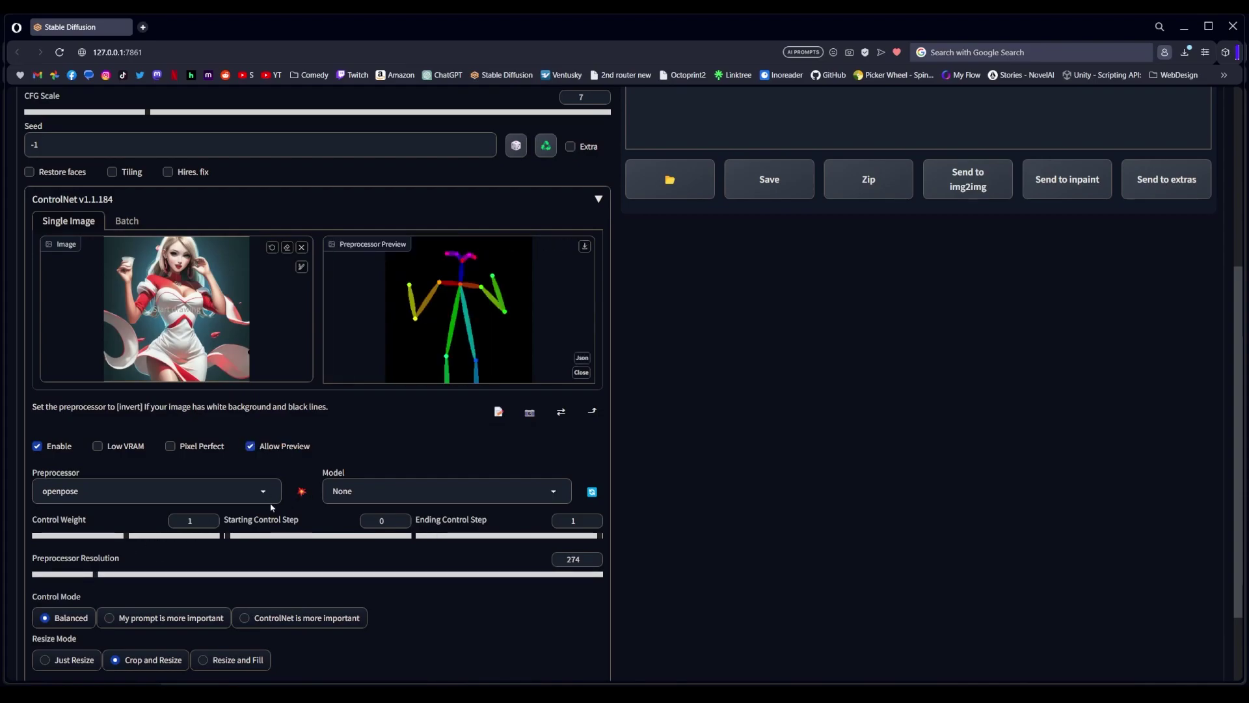
pyautogui.click(127, 574)
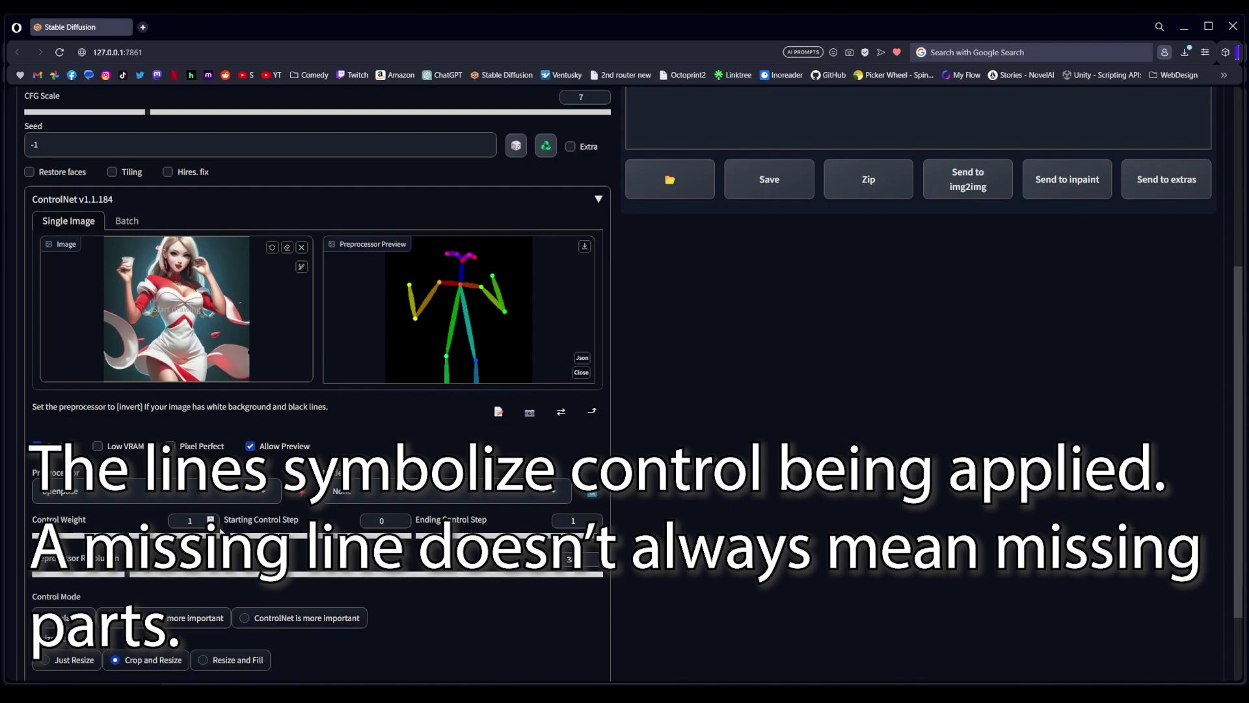
pyautogui.click(230, 571)
# - Sweep the preprocessor resolution up to about 1300 and down to 732, then enter 512
pyautogui.click(173, 573)
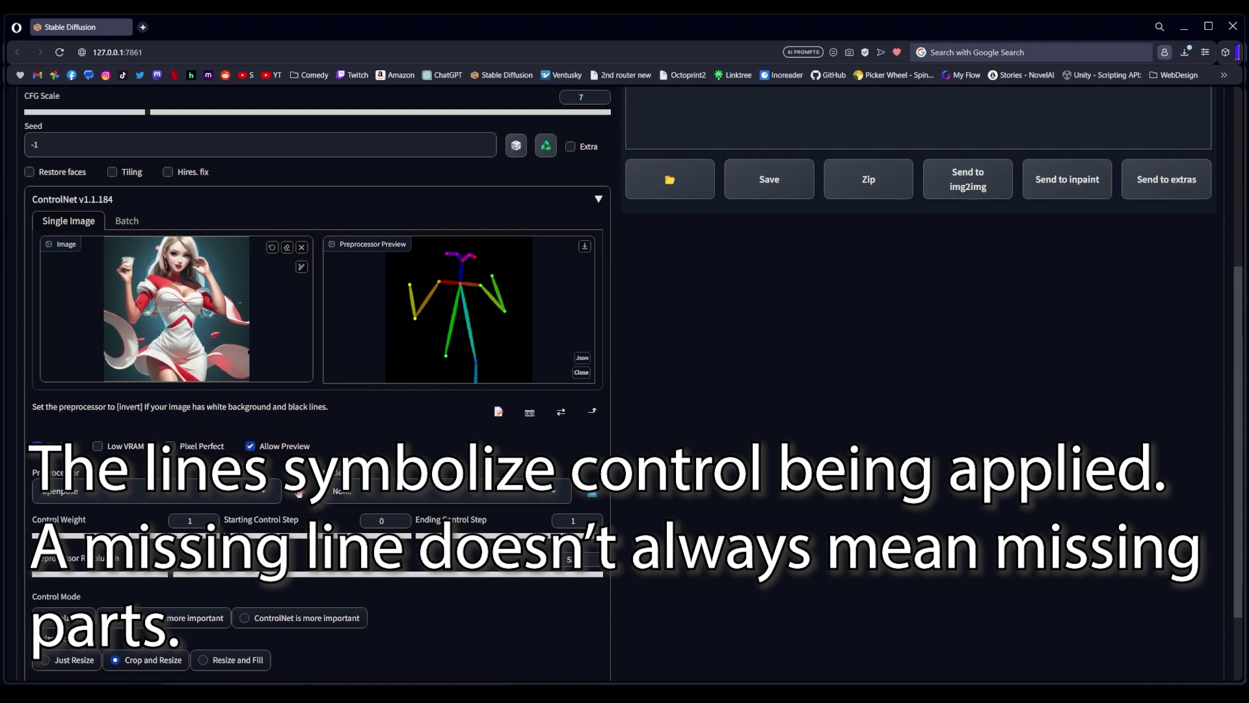
pyautogui.click(227, 574)
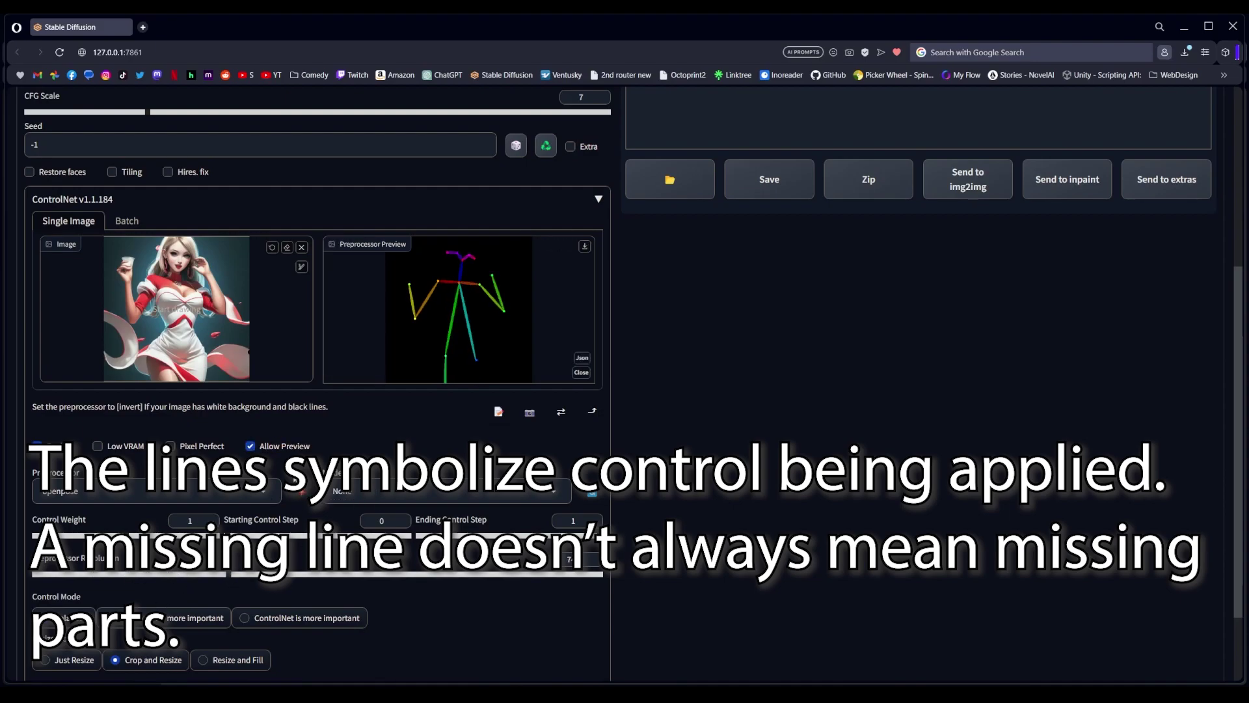
pyautogui.click(294, 574)
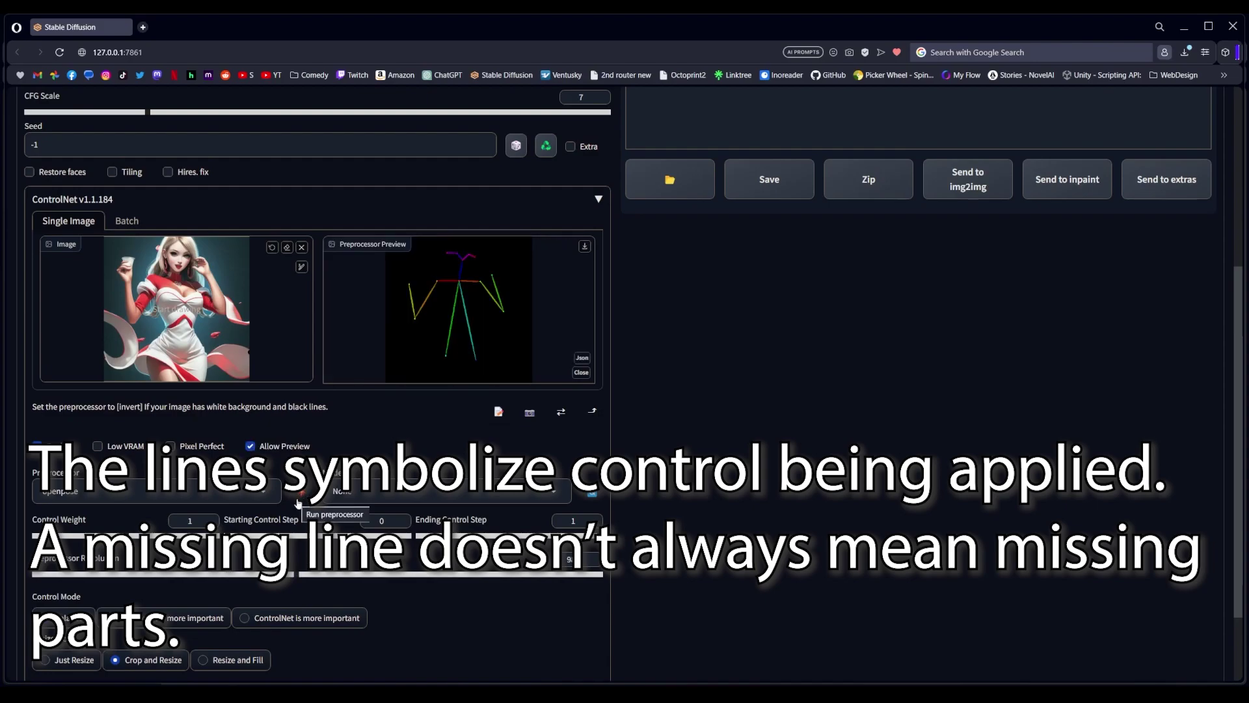
pyautogui.click(414, 574)
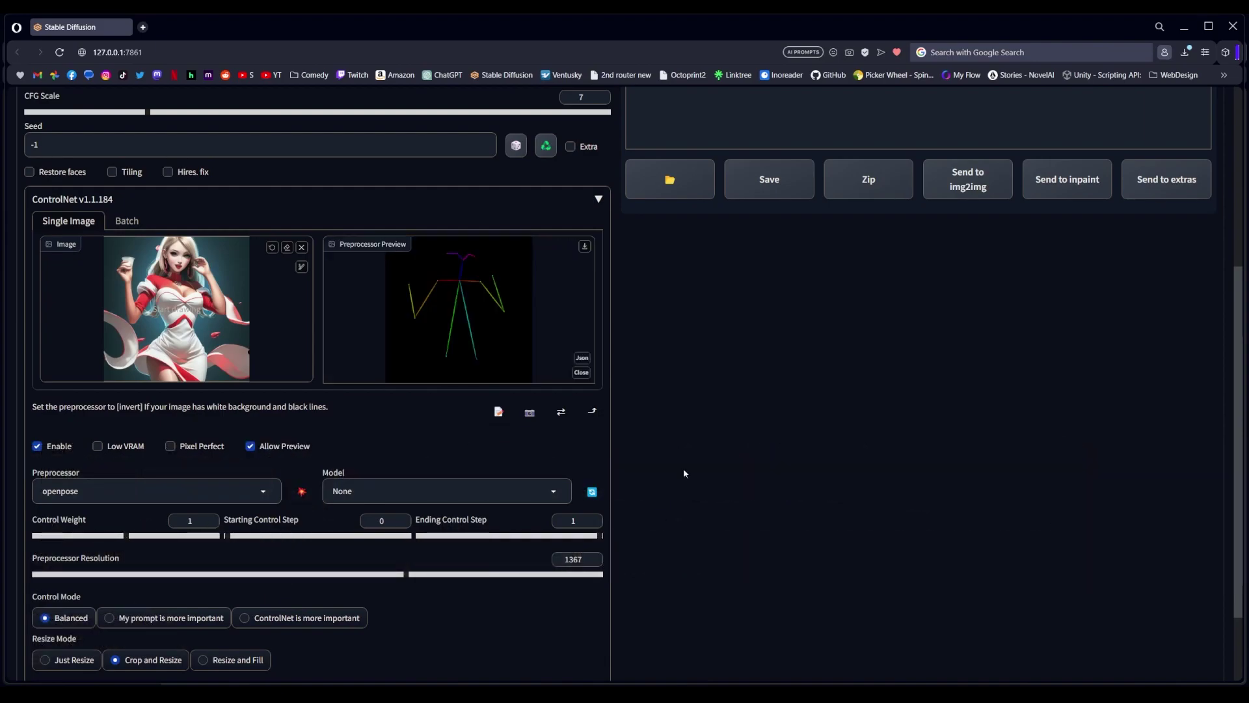
pyautogui.click(226, 574)
pyautogui.doubleClick(574, 559)
pyautogui.write('512')
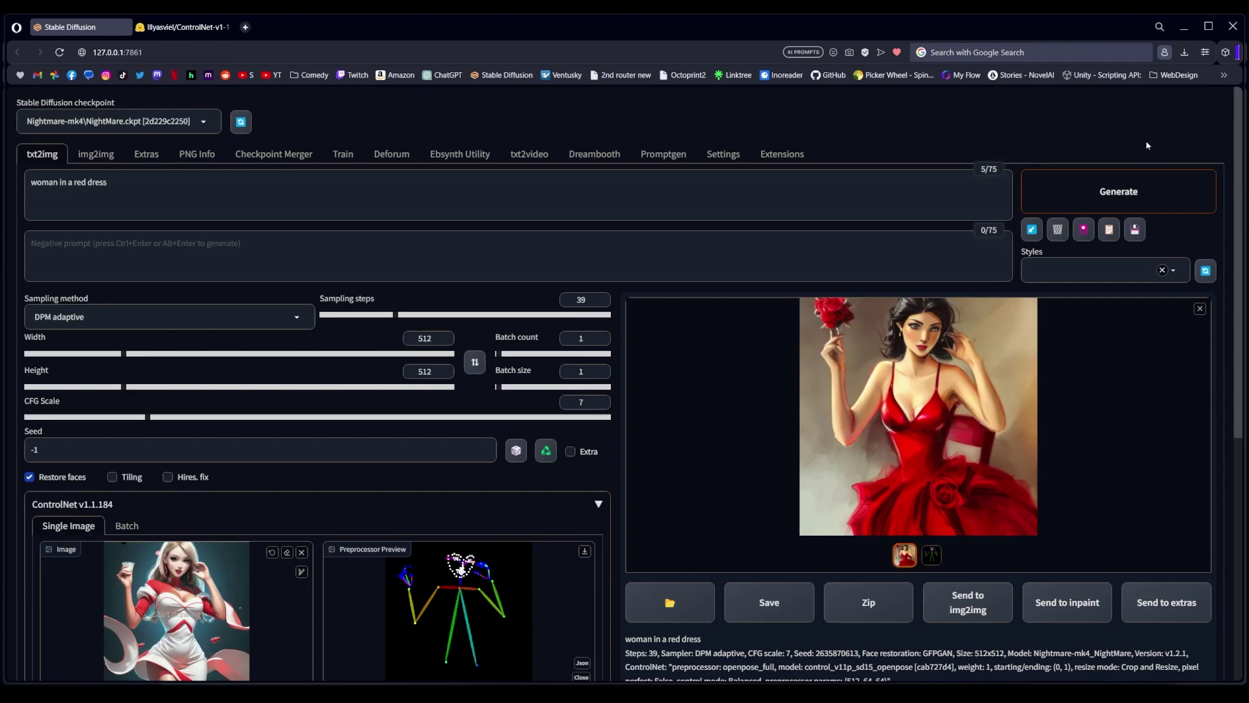
# - Inspect the red-dress result enlarged, then close the reference image viewer and the enlarged view
pyautogui.click(963, 324)
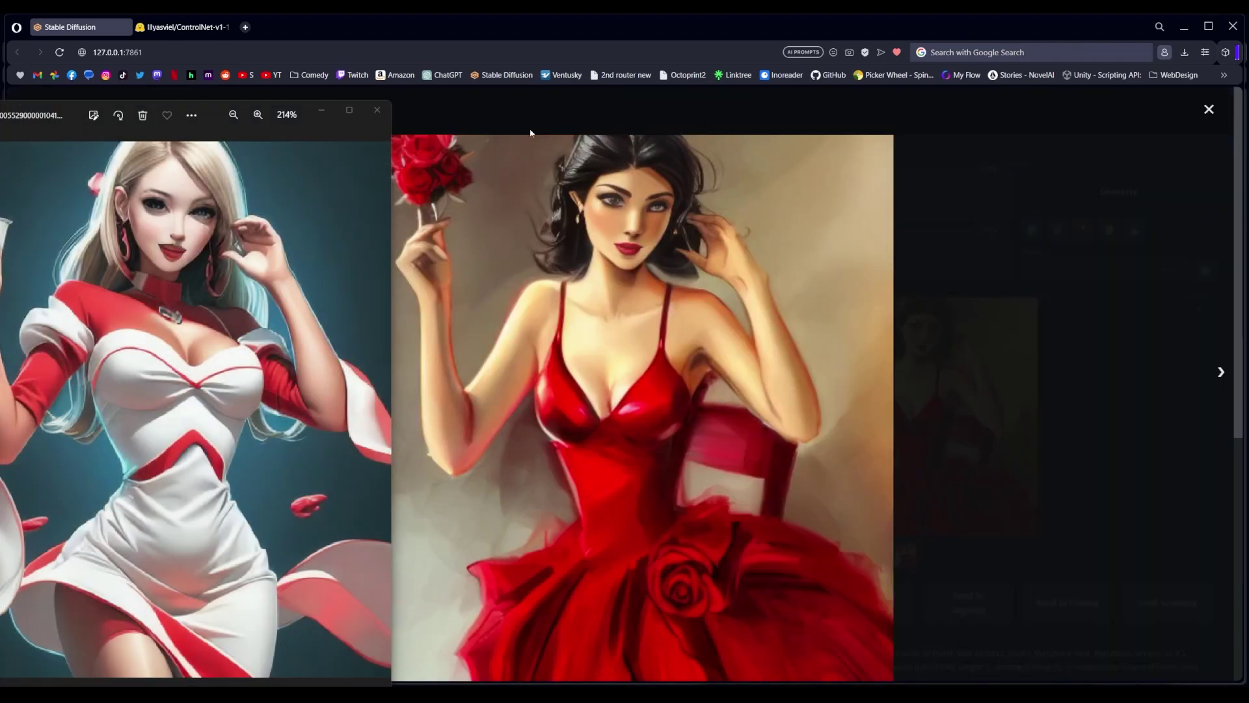
pyautogui.click(377, 110)
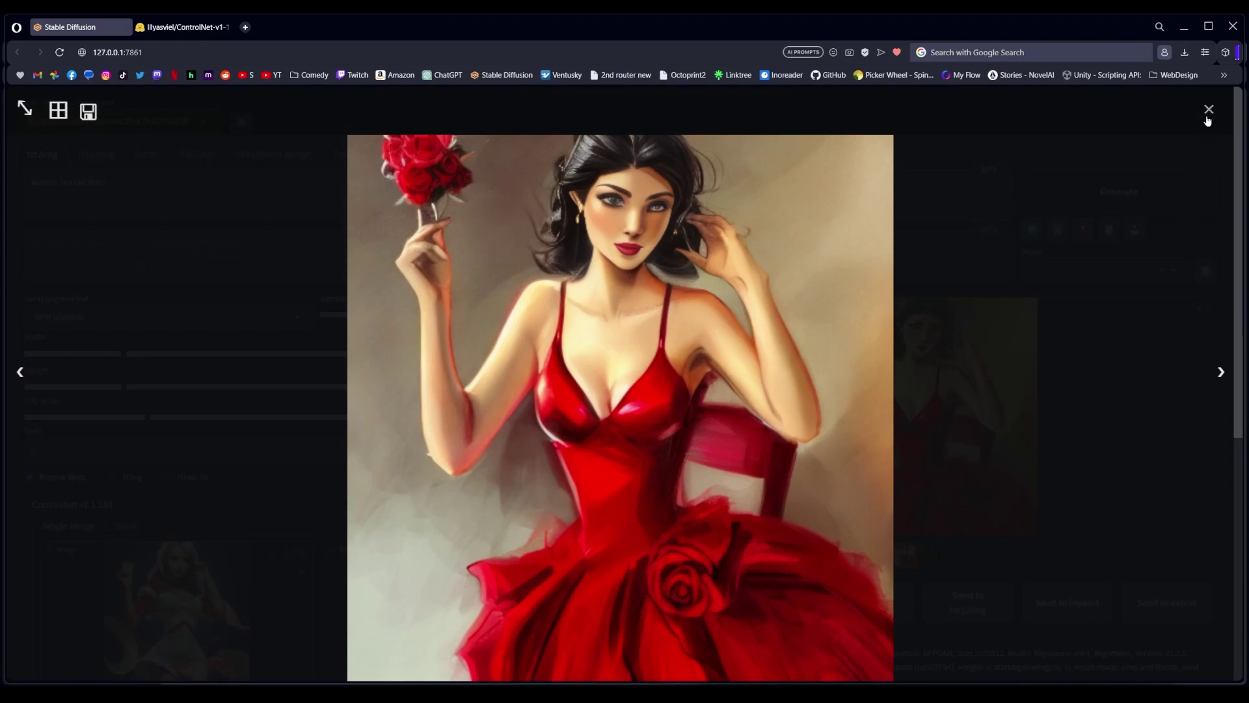
pyautogui.click(1208, 110)
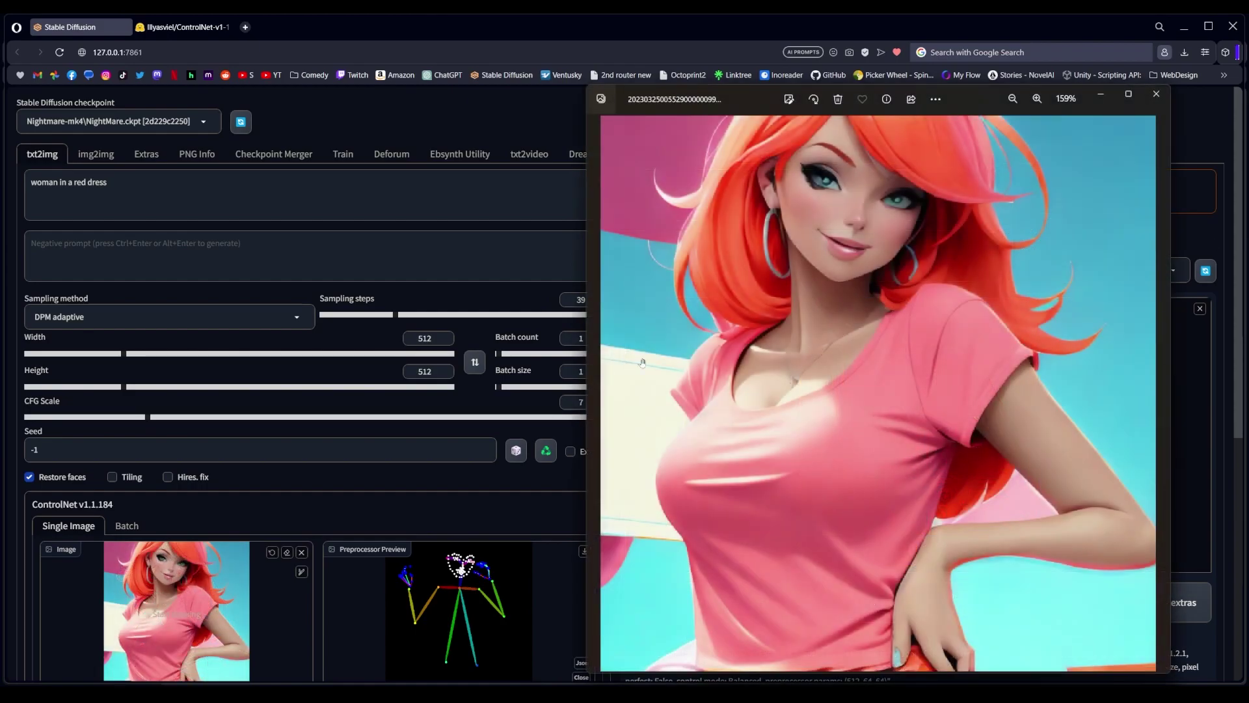
# - Detect the openpose_face pose in the red-haired woman reference and enlarge the result
pyautogui.scroll(-3, 311, 404)
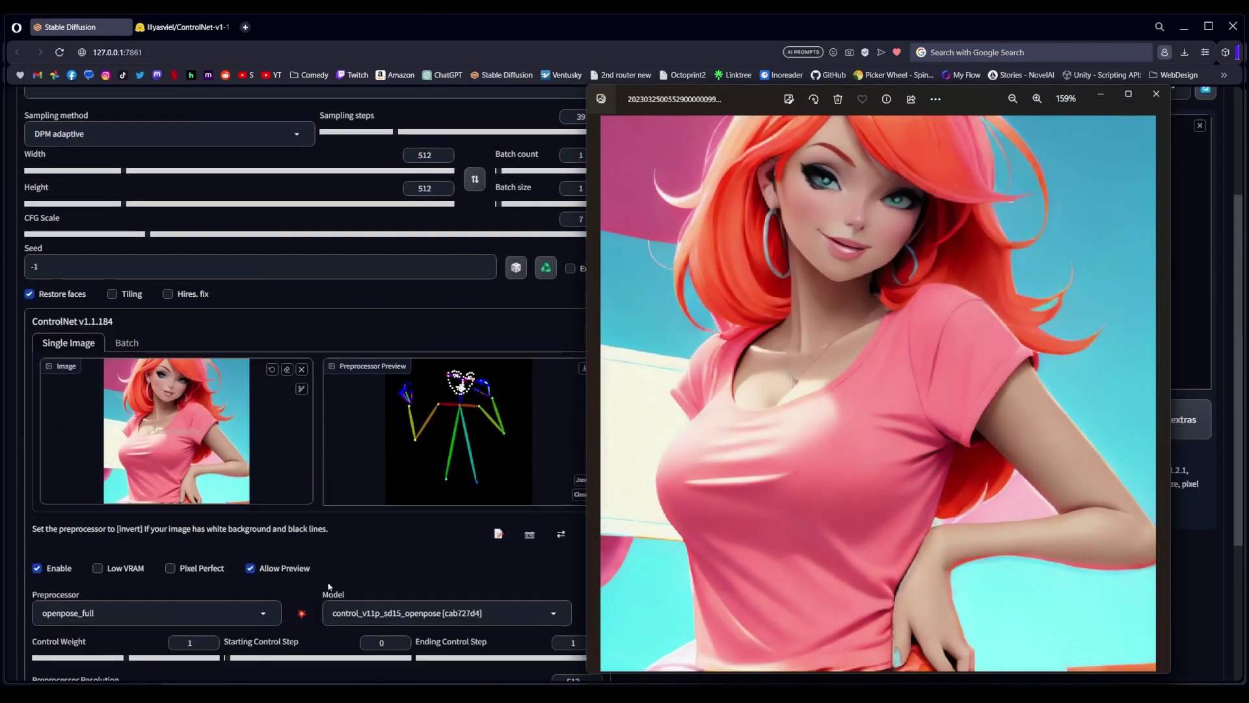
pyautogui.click(301, 613)
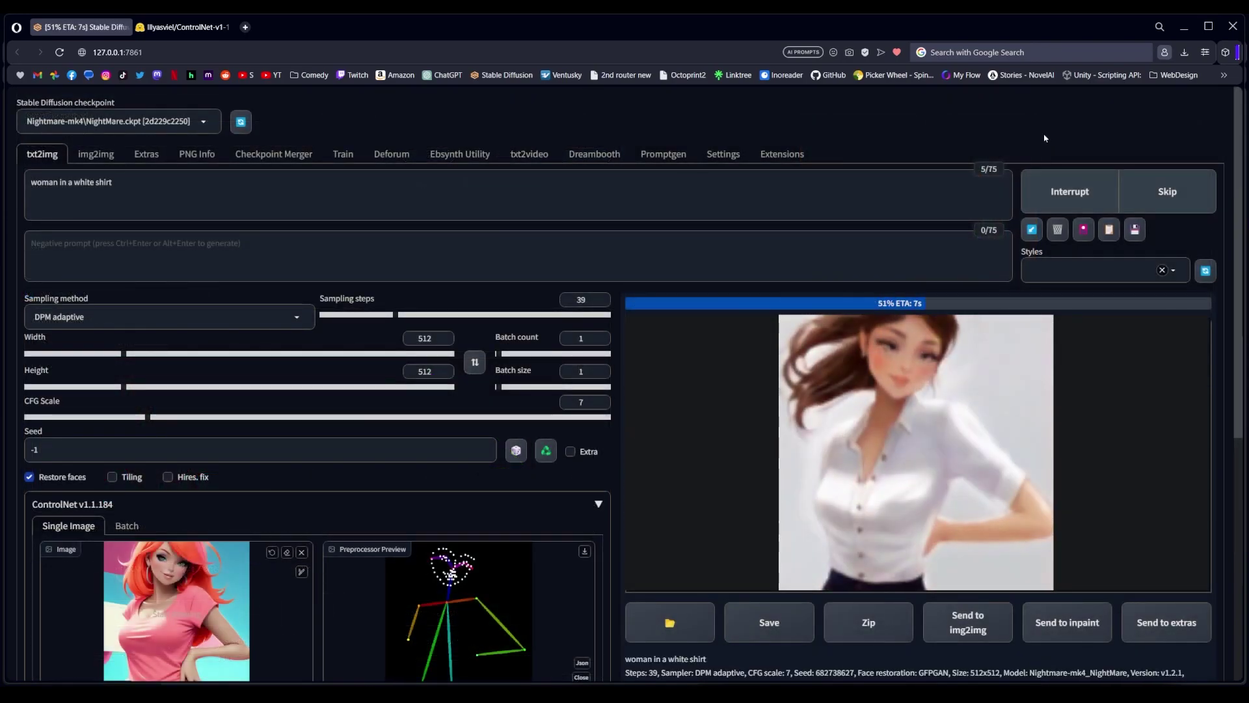
pyautogui.click(1008, 396)
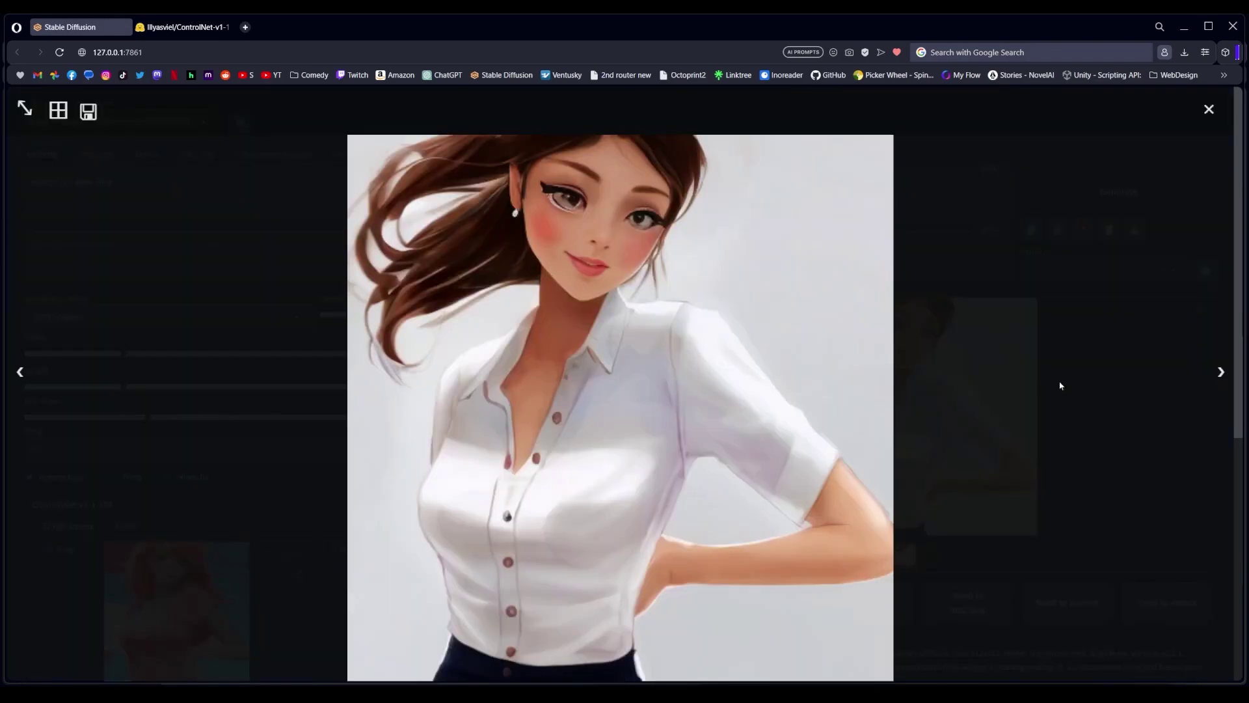
pyautogui.click(1060, 385)
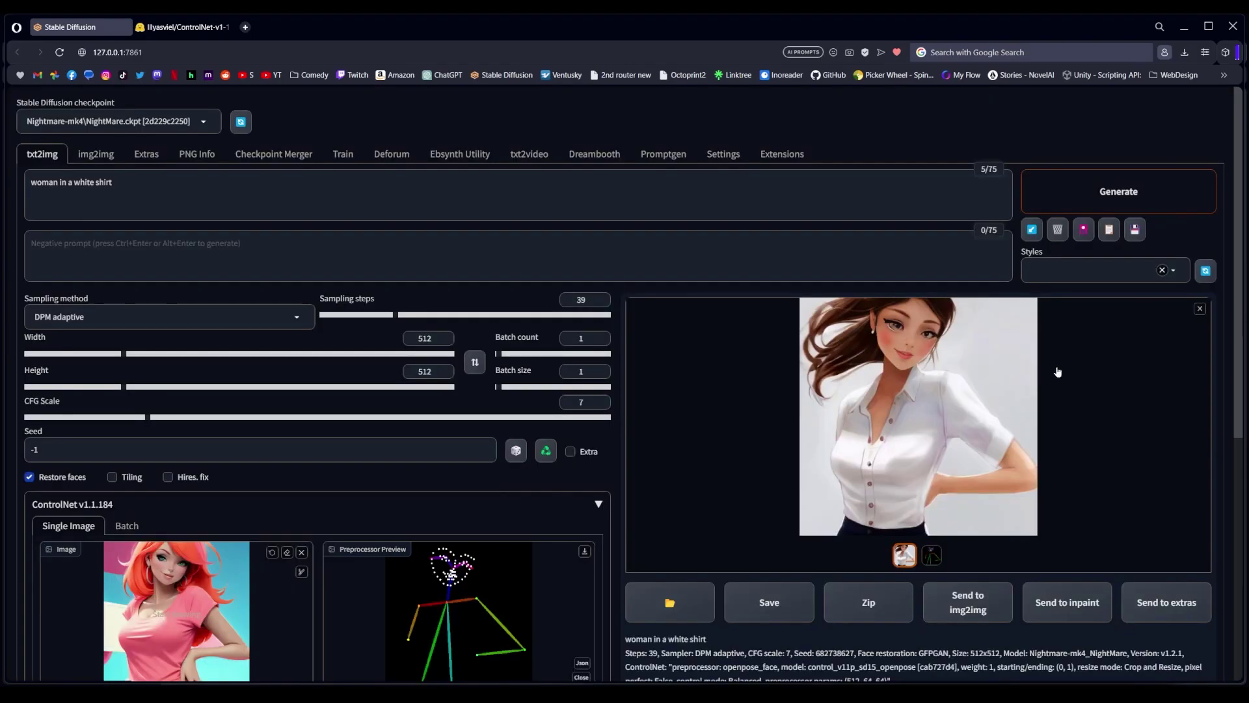
# - Generate two more 'woman in a white shirt' images and inspect the latest enlarged
pyautogui.click(1161, 196)
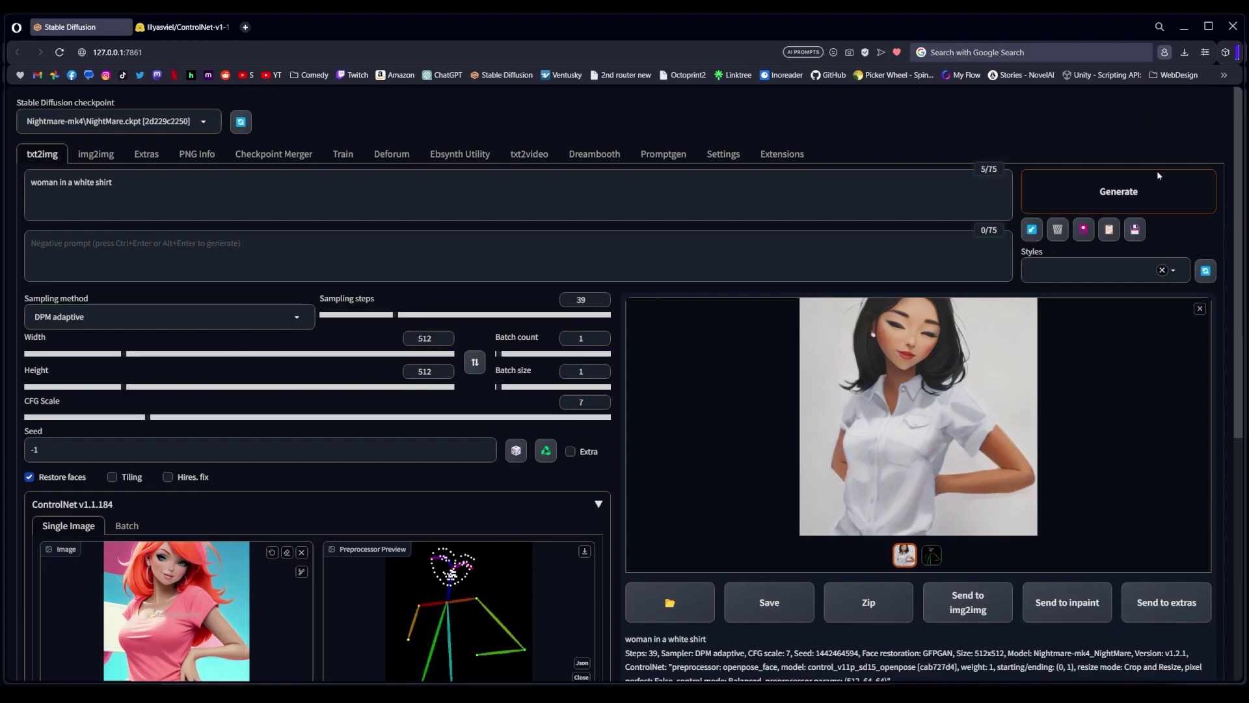
pyautogui.click(1157, 174)
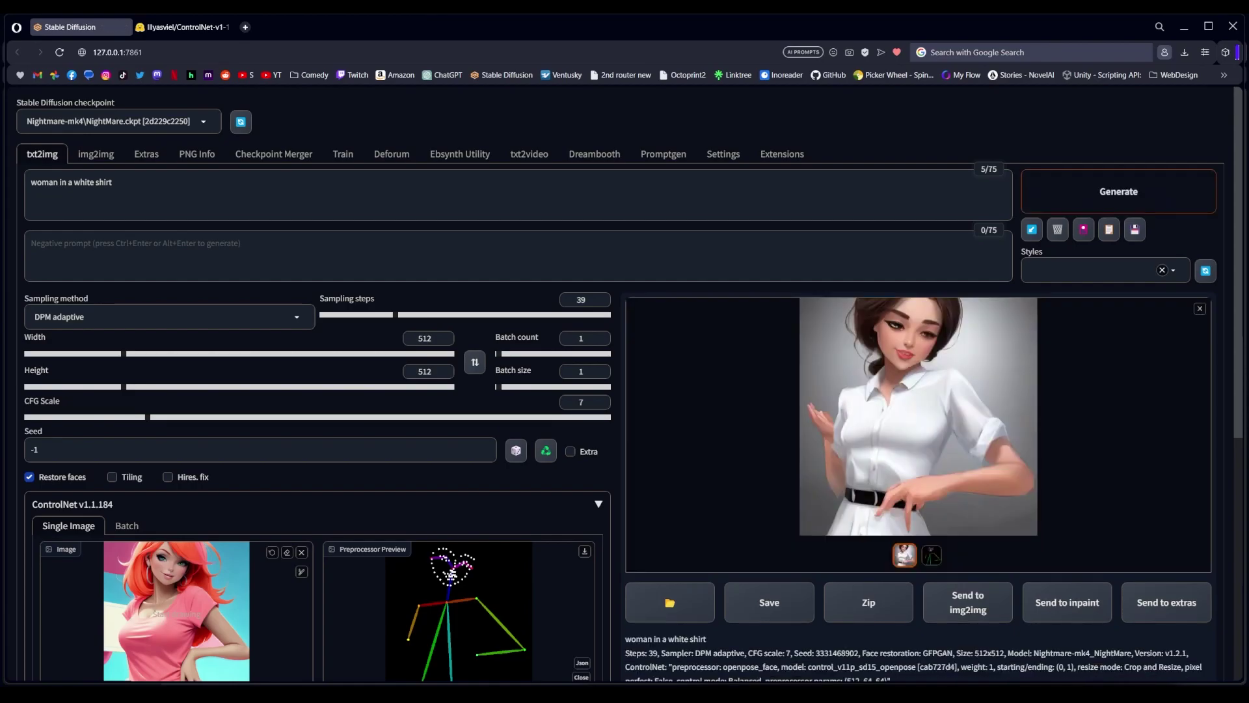
pyautogui.click(1013, 383)
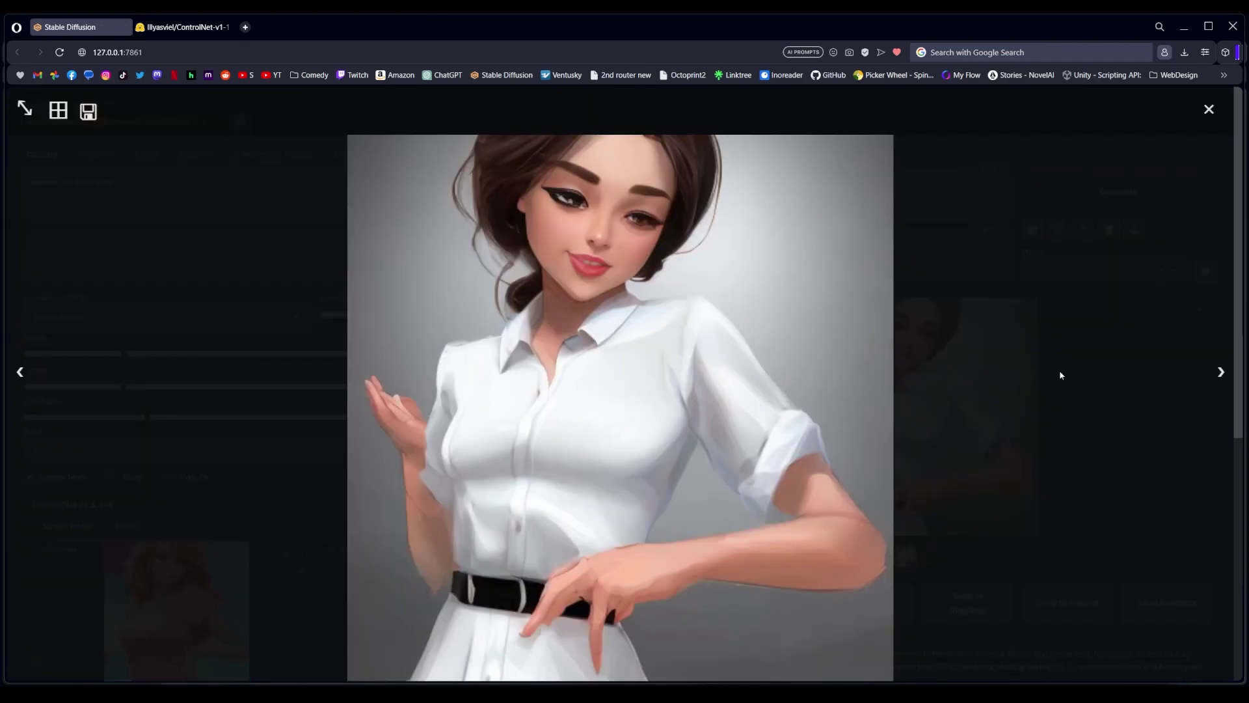
pyautogui.click(1058, 376)
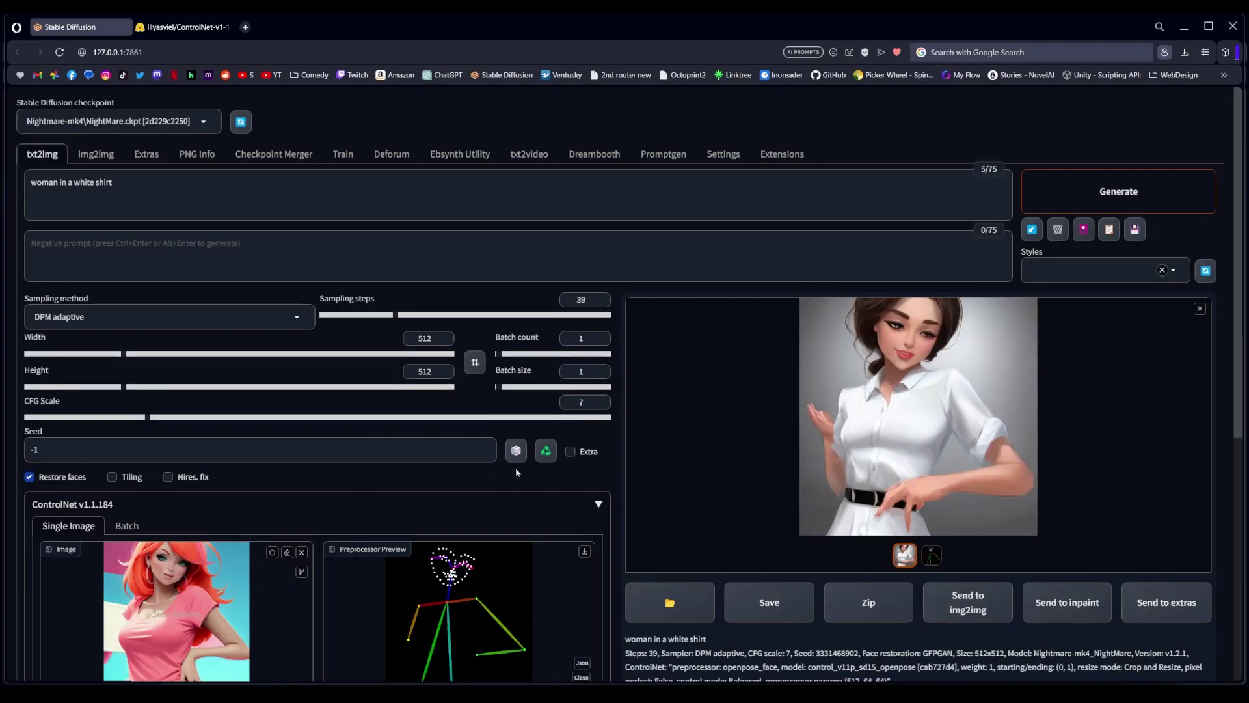
pyautogui.scroll(-5, 515, 467)
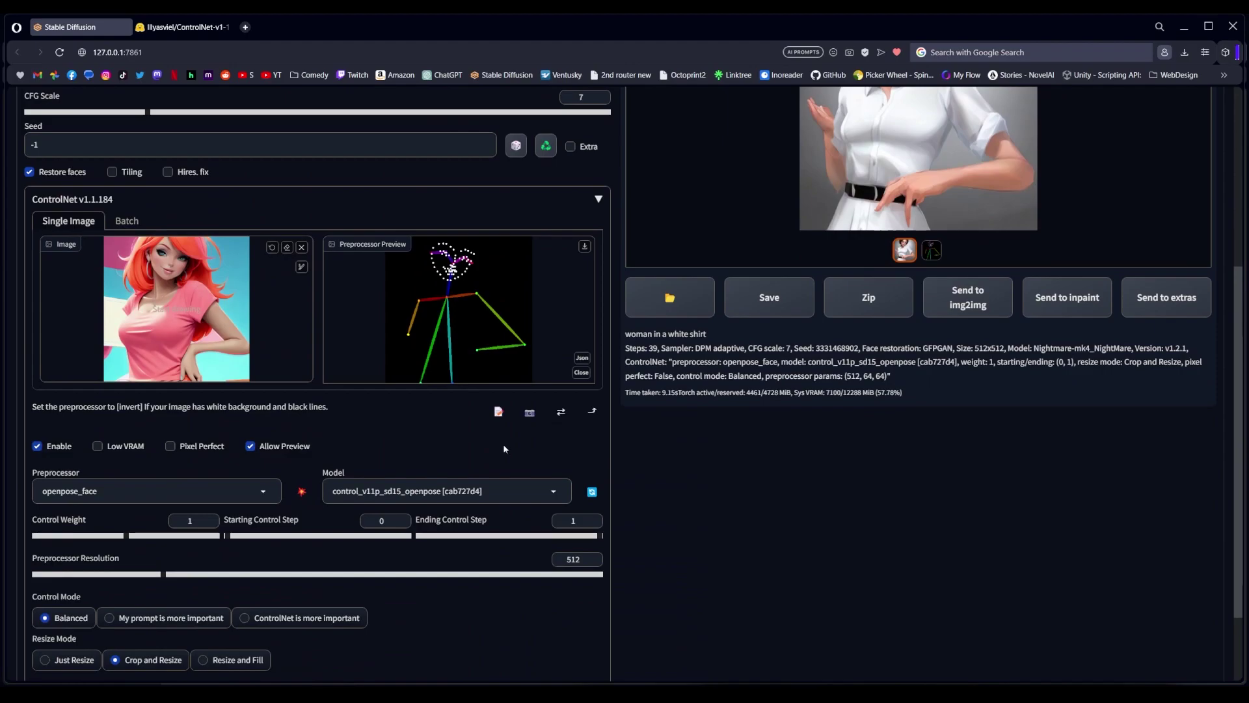
# - Switch the preprocessor to plain openpose and generate two more images with it
pyautogui.click(262, 493)
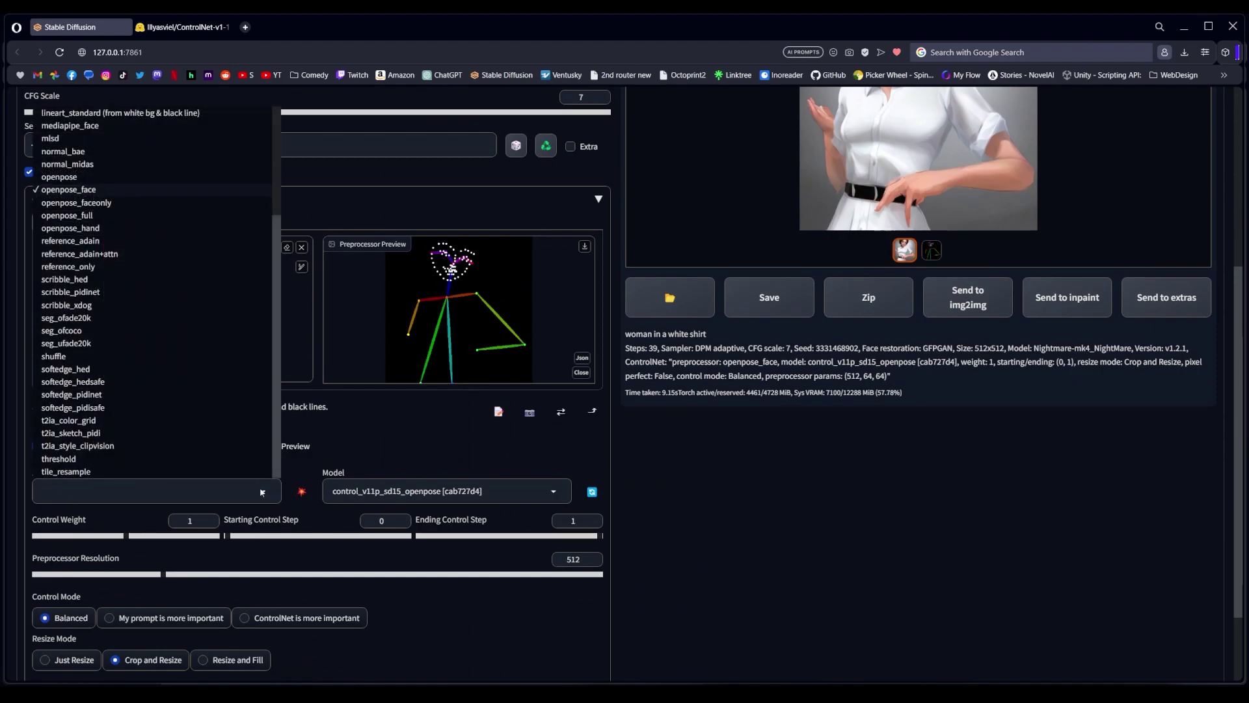
pyautogui.click(88, 179)
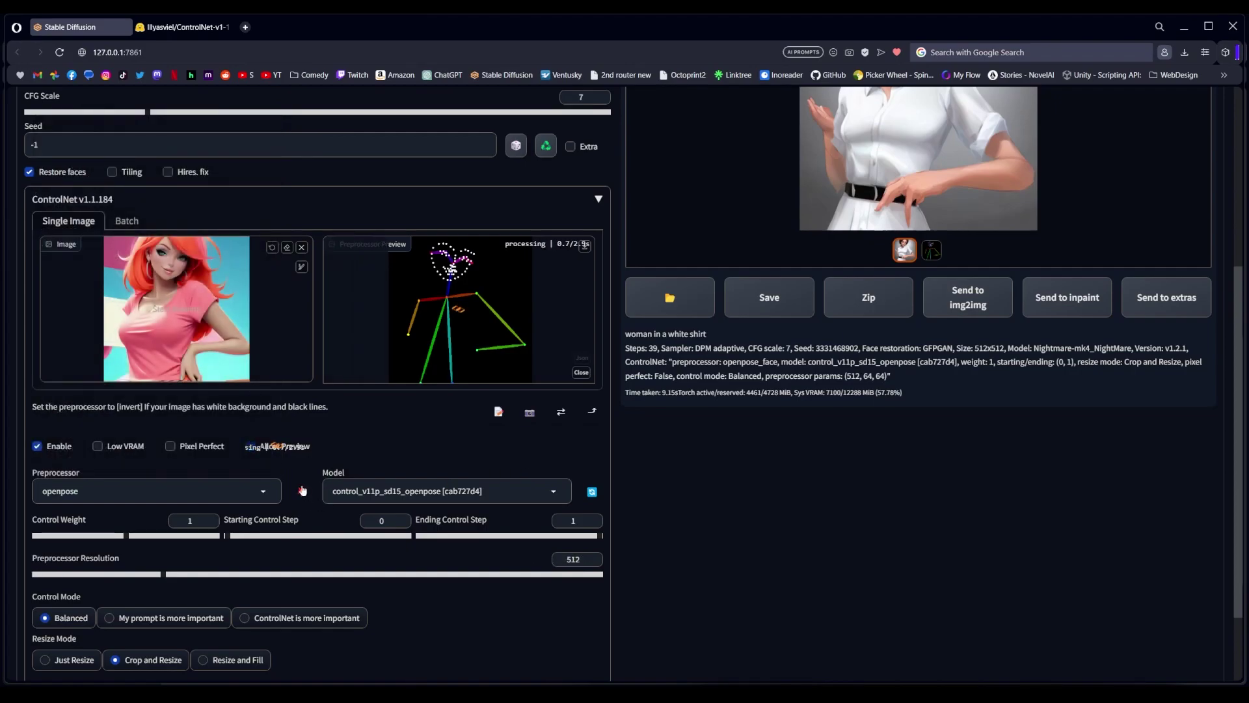
pyautogui.scroll(3, 676, 549)
pyautogui.scroll(1, 675, 548)
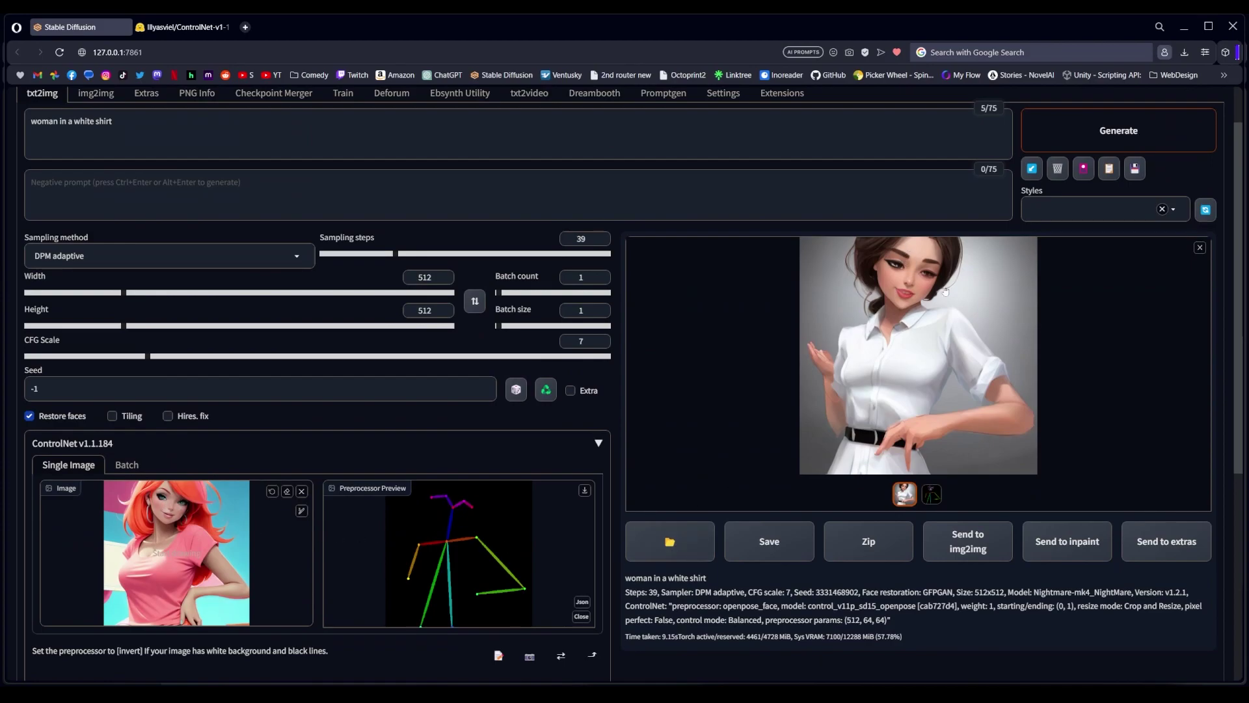
pyautogui.click(1151, 129)
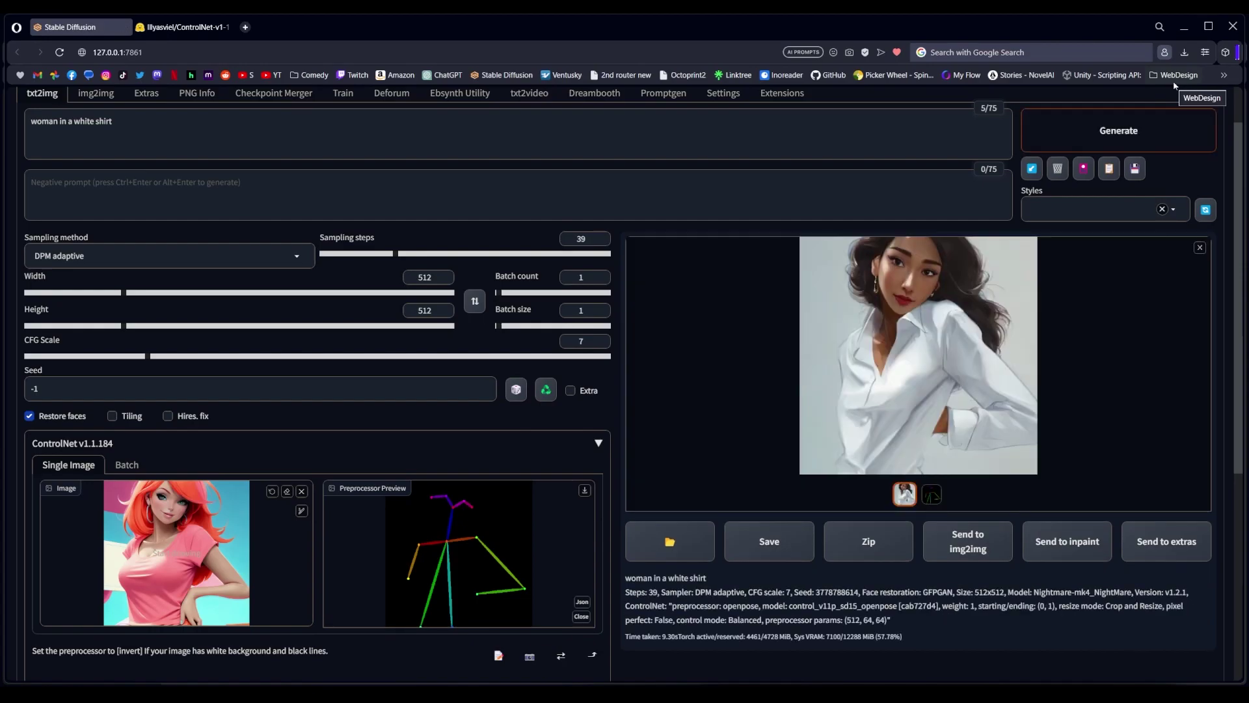
pyautogui.click(1187, 137)
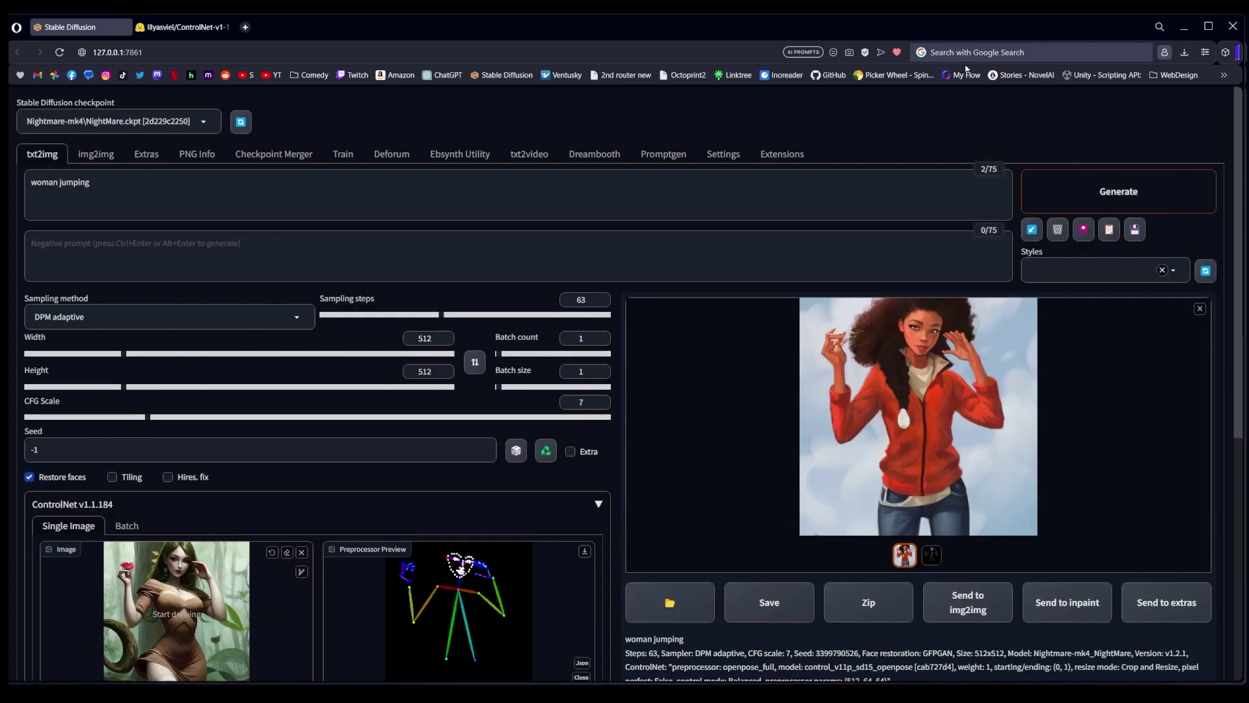
# - Generate more 'woman jumping' images, comparing each result enlarged in the lightbox
pyautogui.click(981, 406)
pyautogui.click(966, 241)
pyautogui.click(1129, 195)
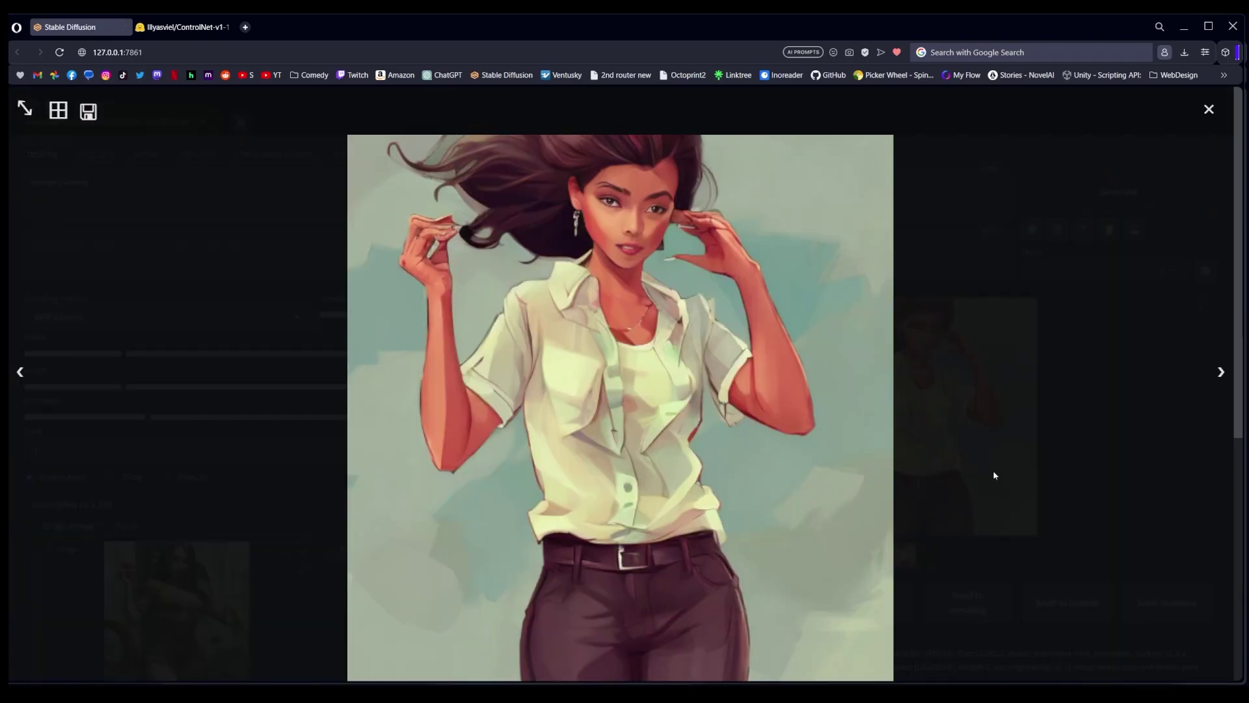
pyautogui.click(1002, 445)
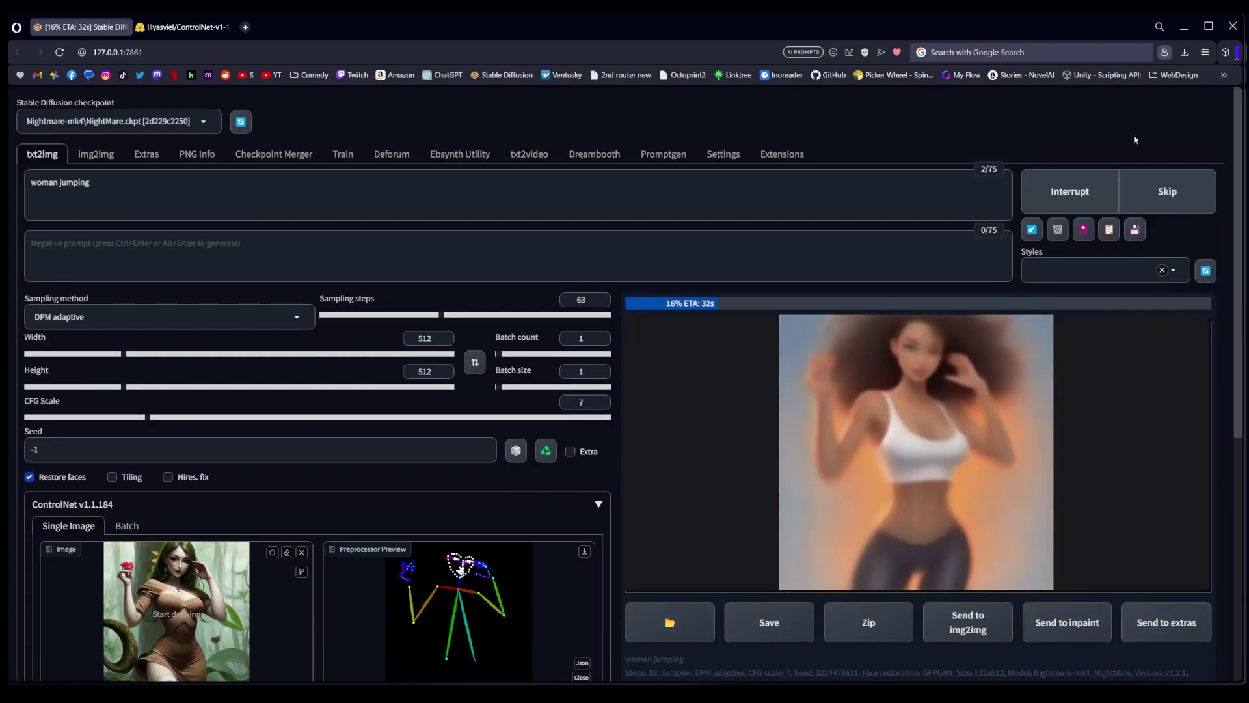
pyautogui.click(1092, 405)
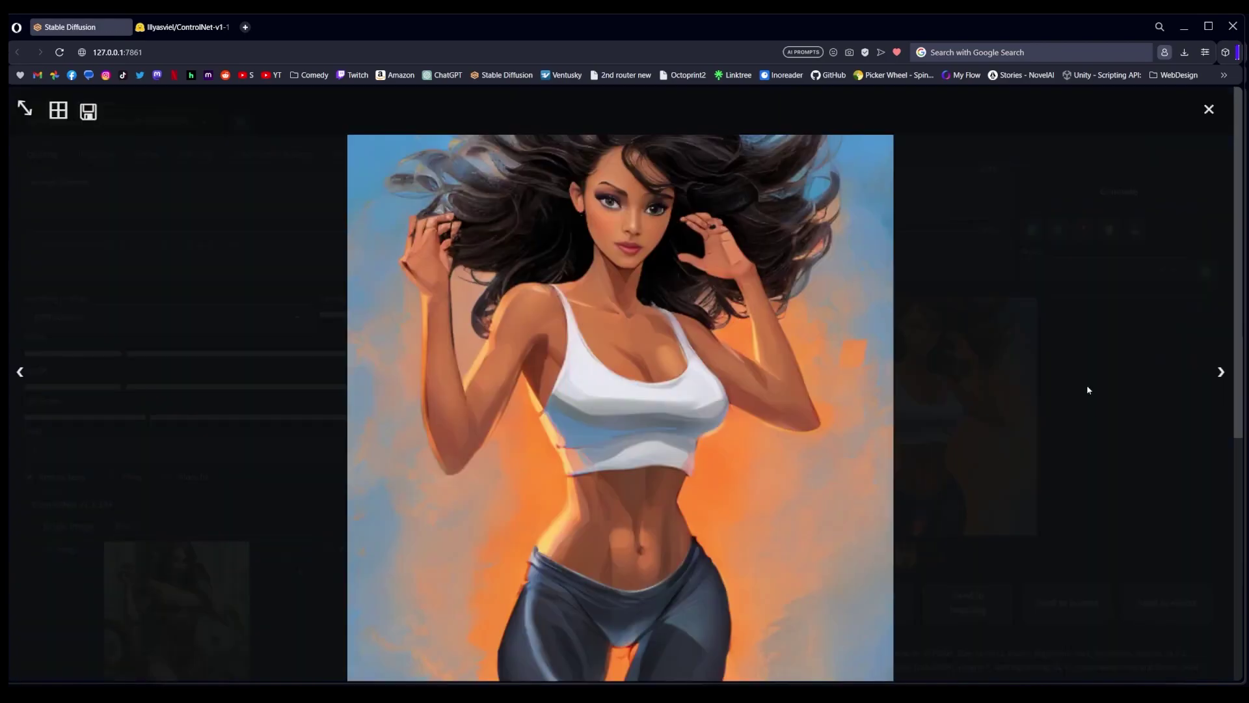
pyautogui.click(1087, 385)
pyautogui.click(1113, 194)
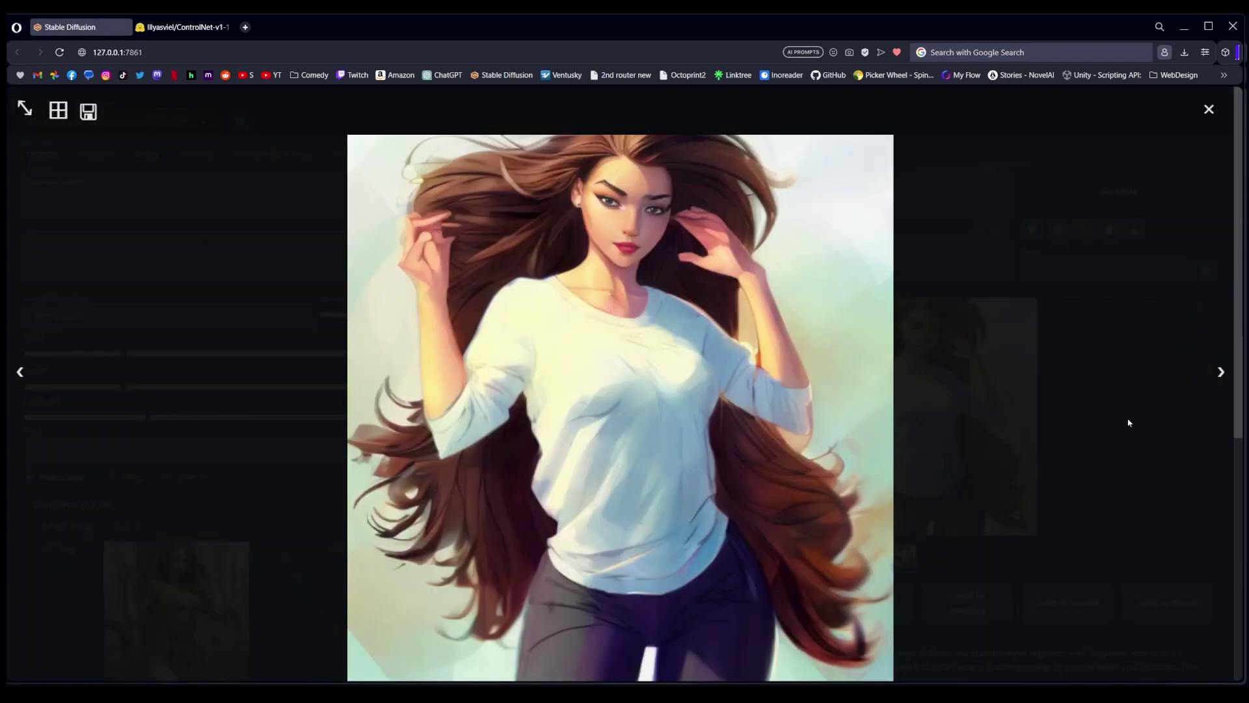
pyautogui.click(990, 462)
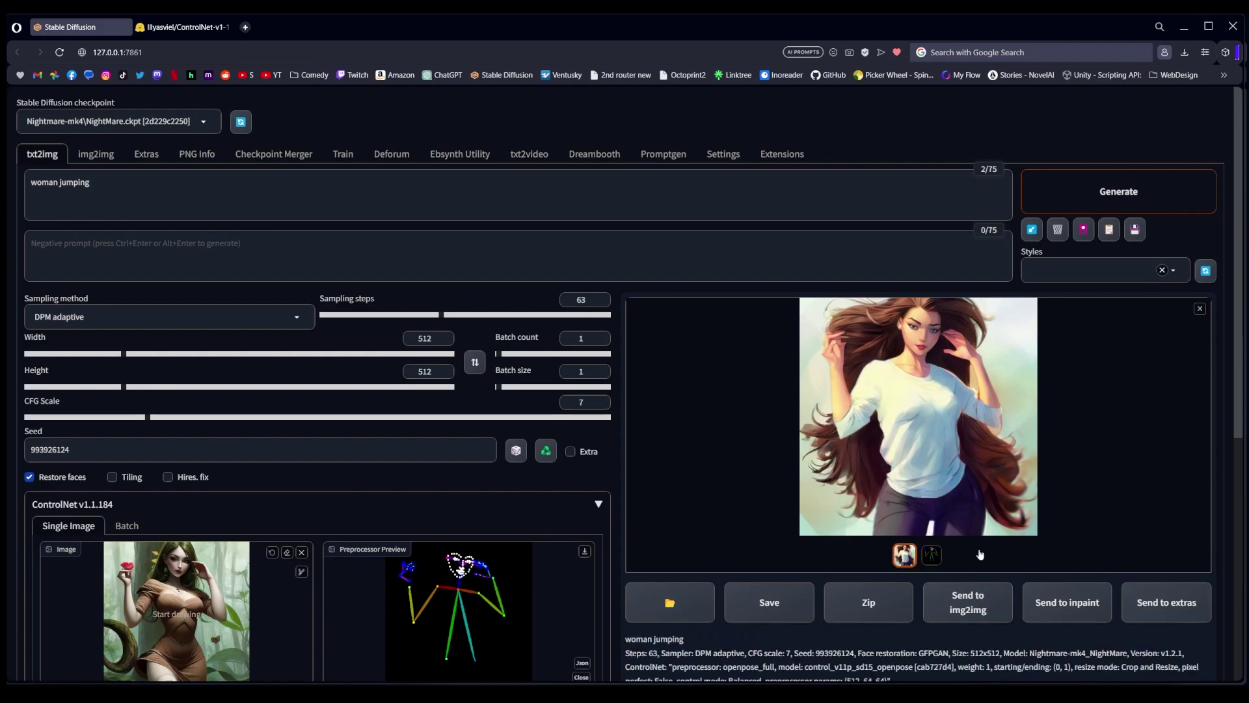
# - Send the white-shirt woman render to img2img as the input image
pyautogui.click(991, 609)
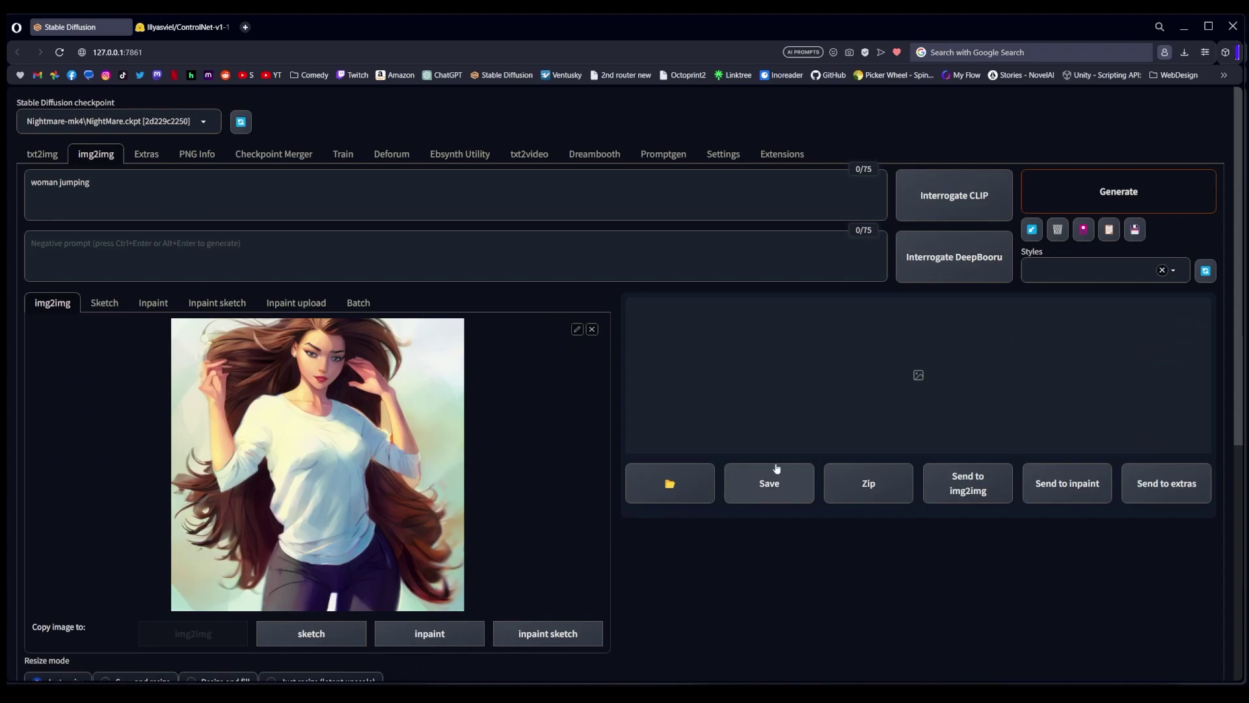
pyautogui.scroll(-3, 777, 472)
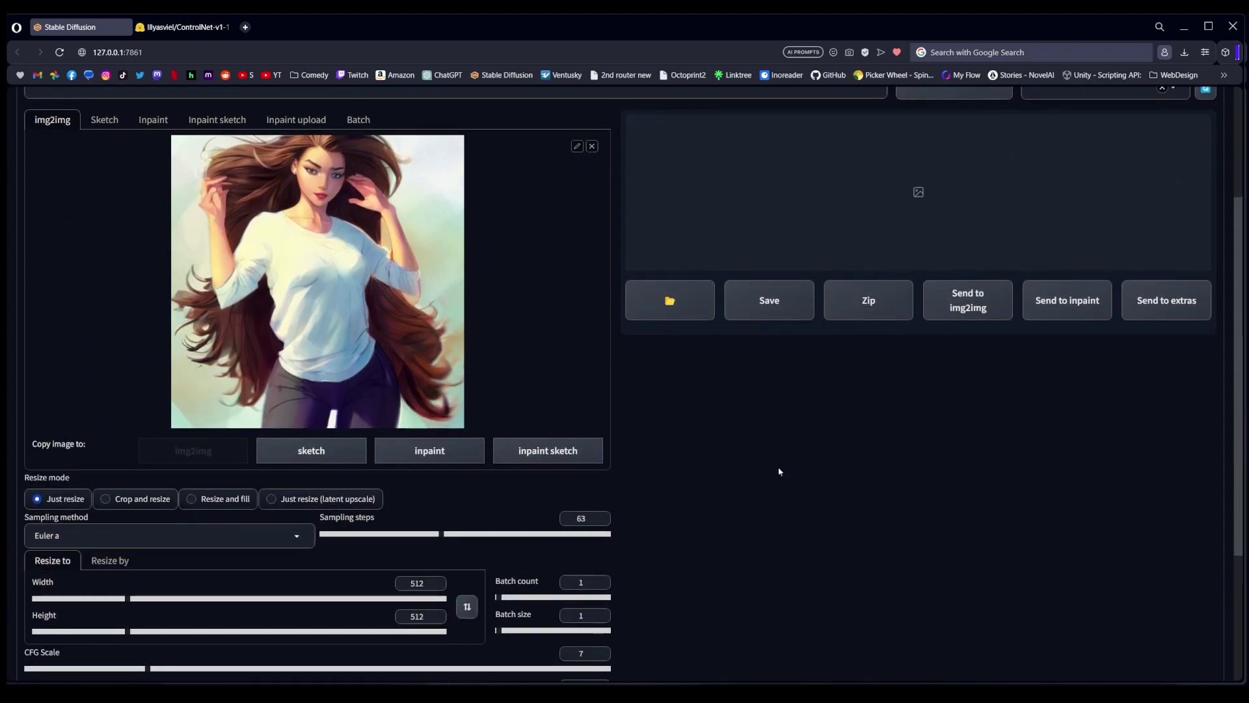
pyautogui.scroll(-2, 779, 471)
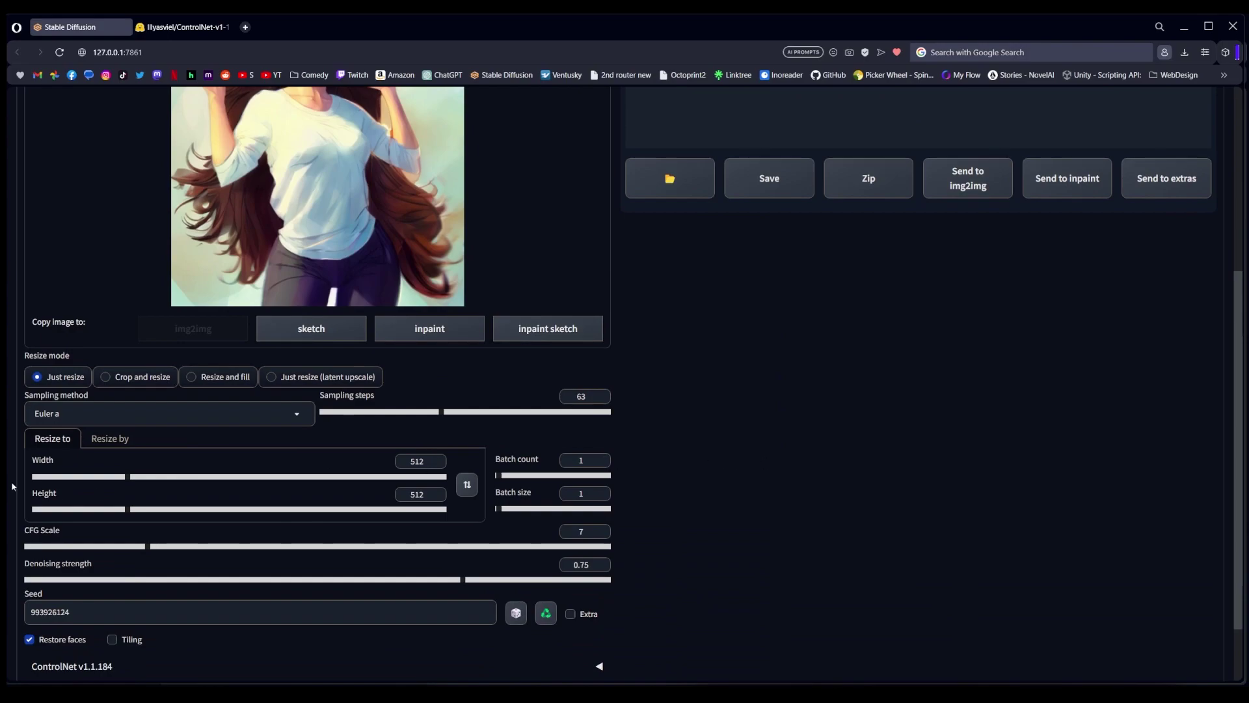
pyautogui.scroll(-2, 653, 531)
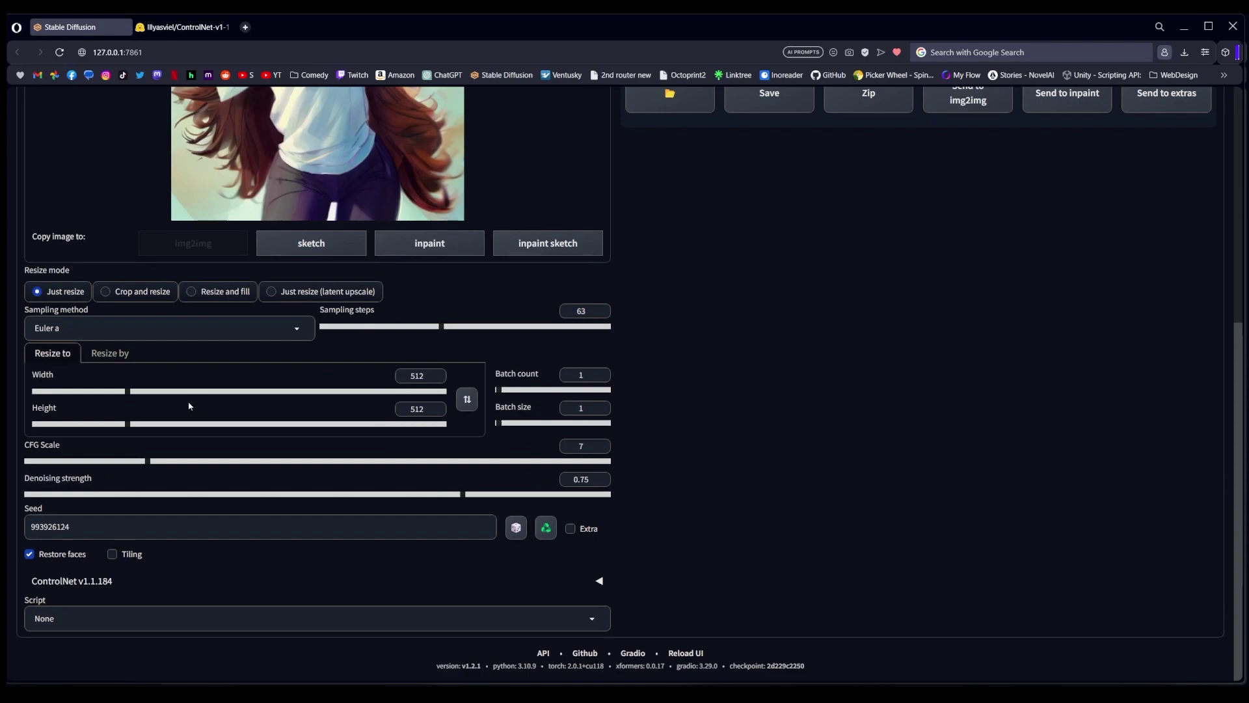
# - Set Resize by scale to 2 (512x512 to 1024x1024) and denoising strength to 1
pyautogui.click(117, 354)
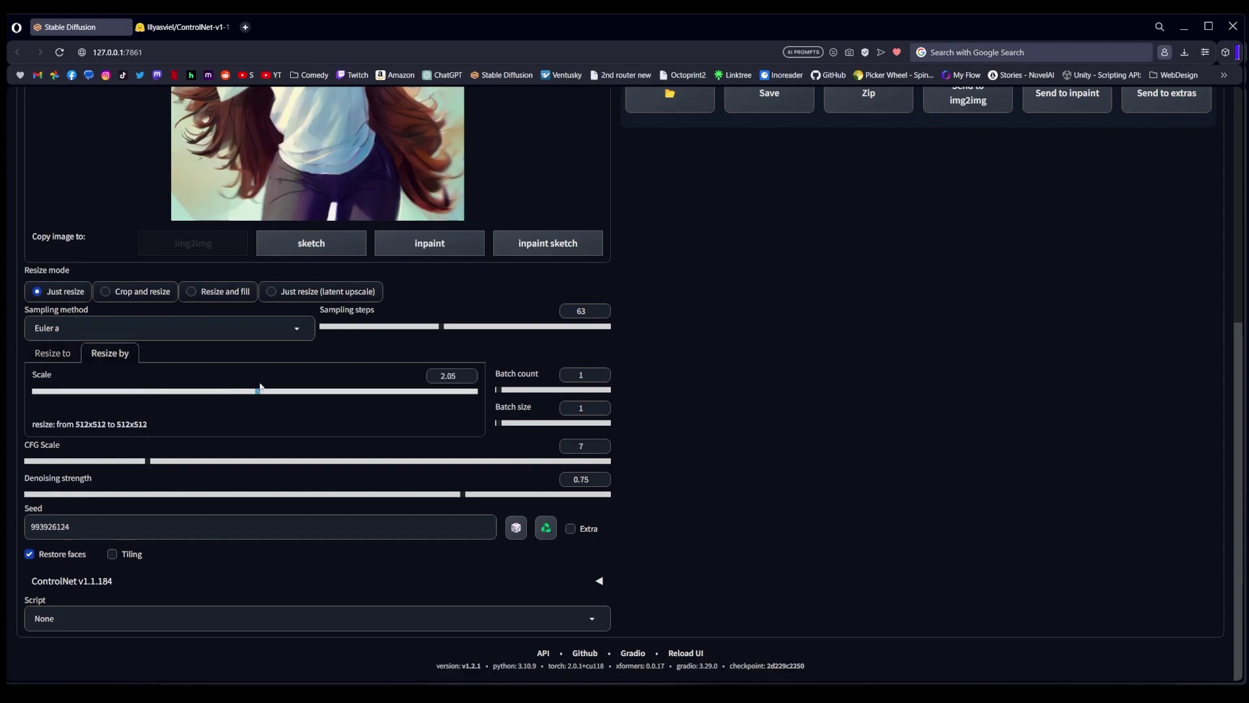
pyautogui.moveTo(260, 389); pyautogui.dragTo(277, 385)
pyautogui.moveTo(276, 385); pyautogui.dragTo(254, 387)
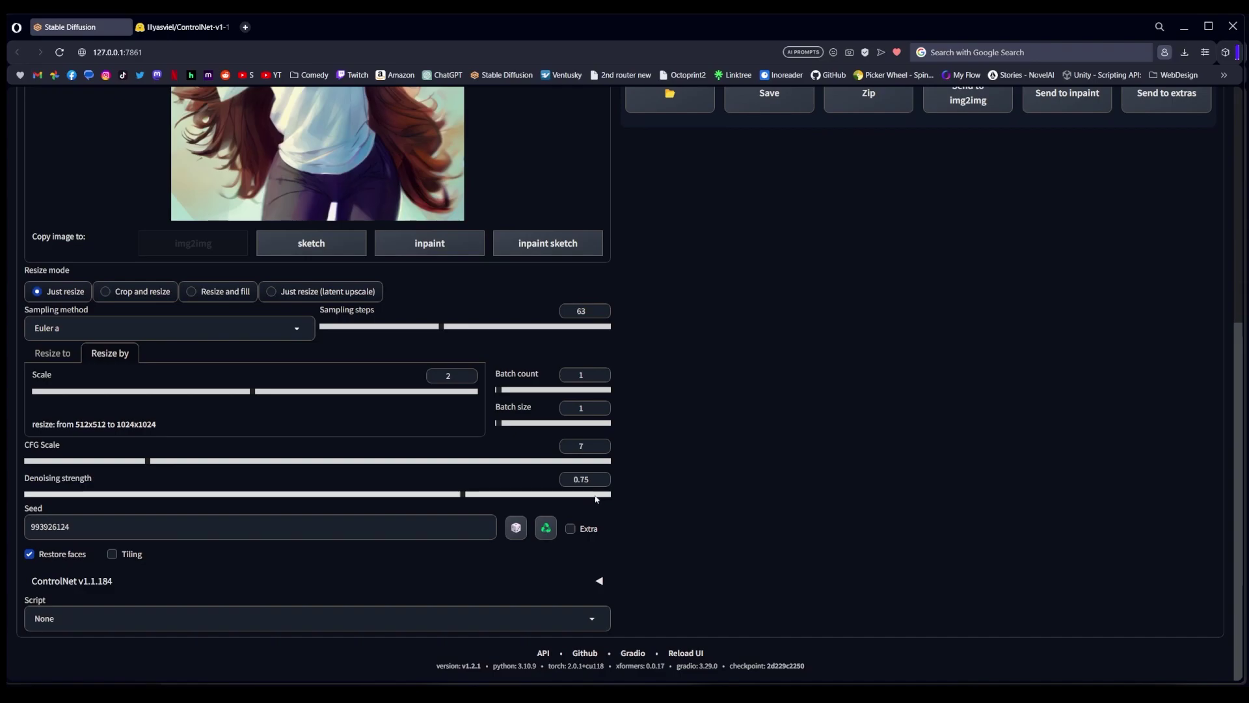
pyautogui.moveTo(596, 496); pyautogui.dragTo(694, 523)
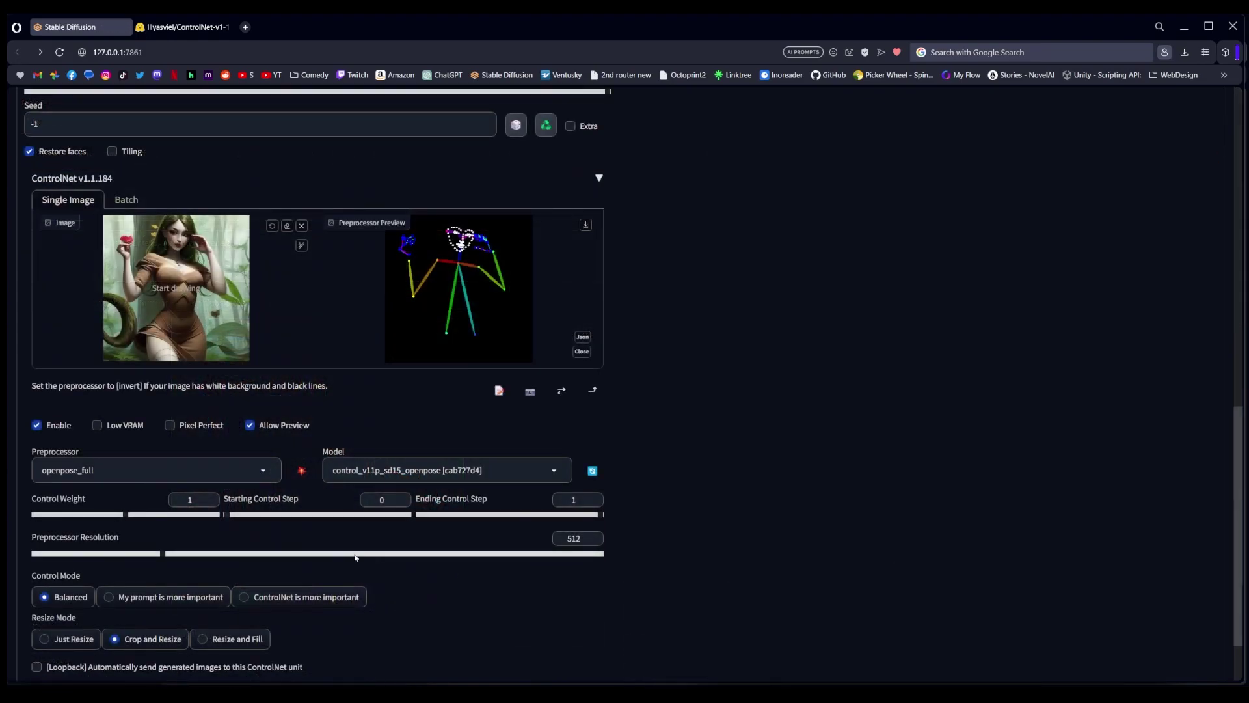
# - Lower the ControlNet weight to 0.8 and view the resulting renders, including Dreamy_Evil, full-screen
pyautogui.moveTo(125, 514); pyautogui.dragTo(110, 516)
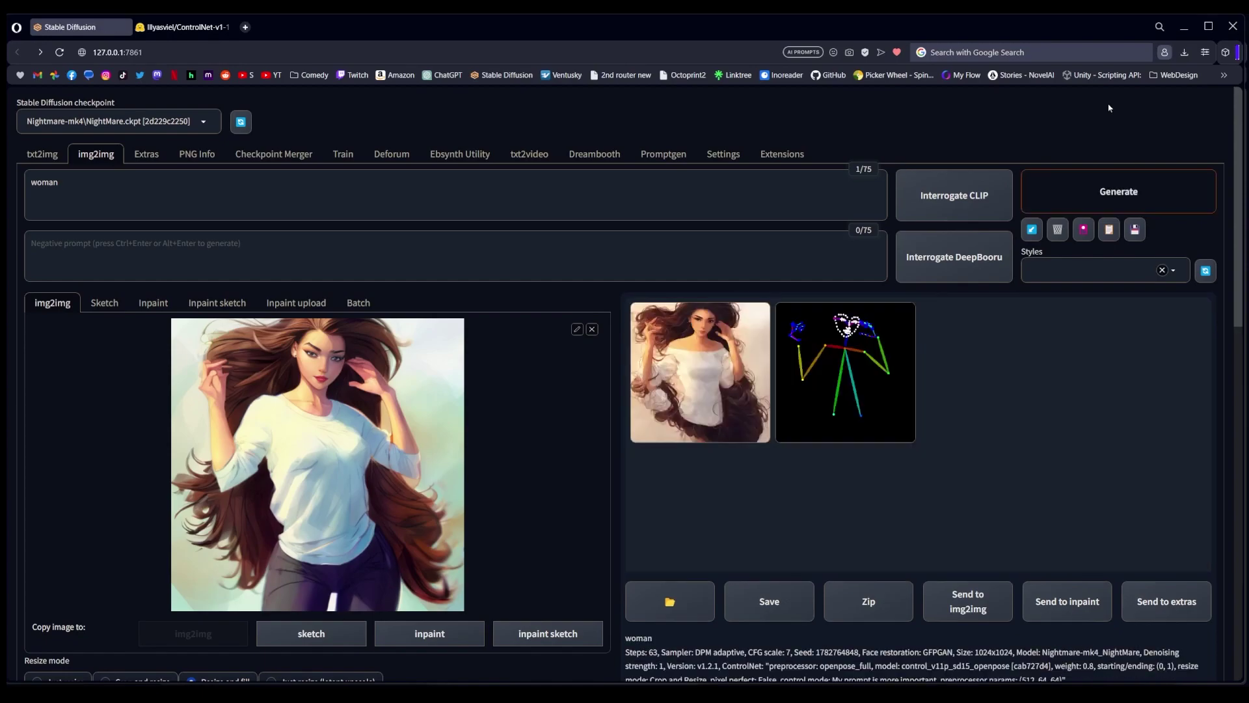
pyautogui.click(714, 356)
pyautogui.click(715, 356)
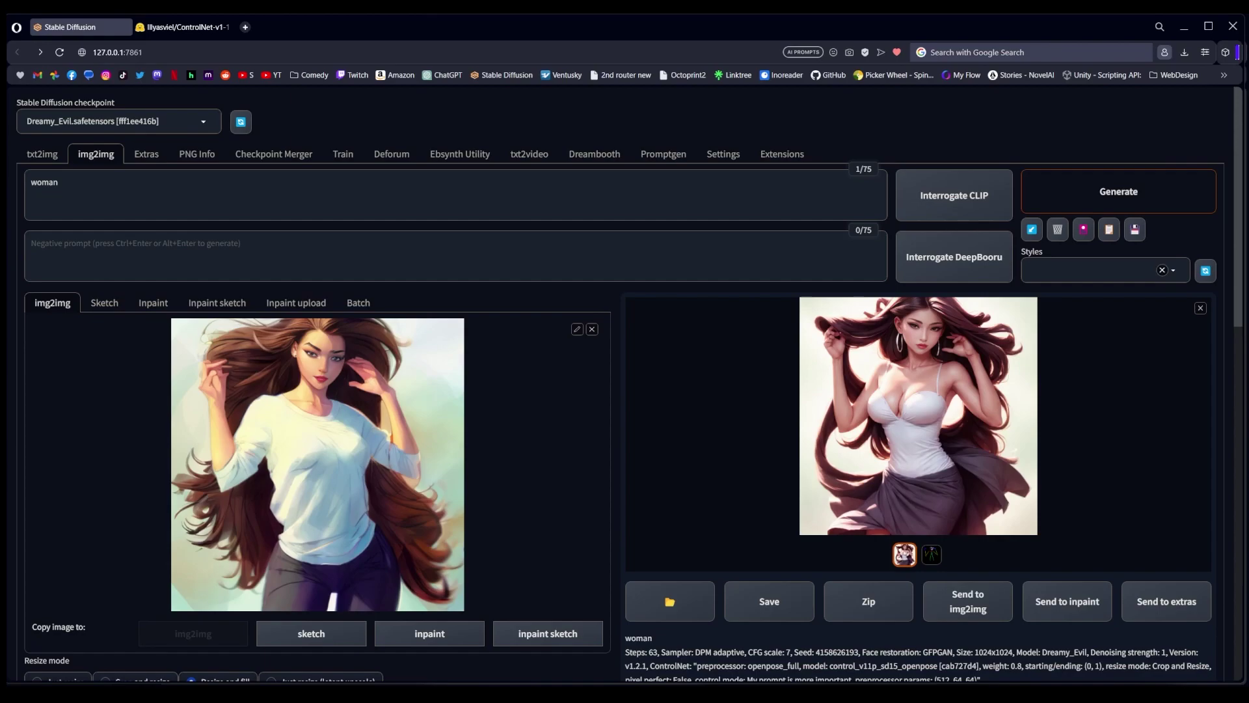
pyautogui.click(1010, 414)
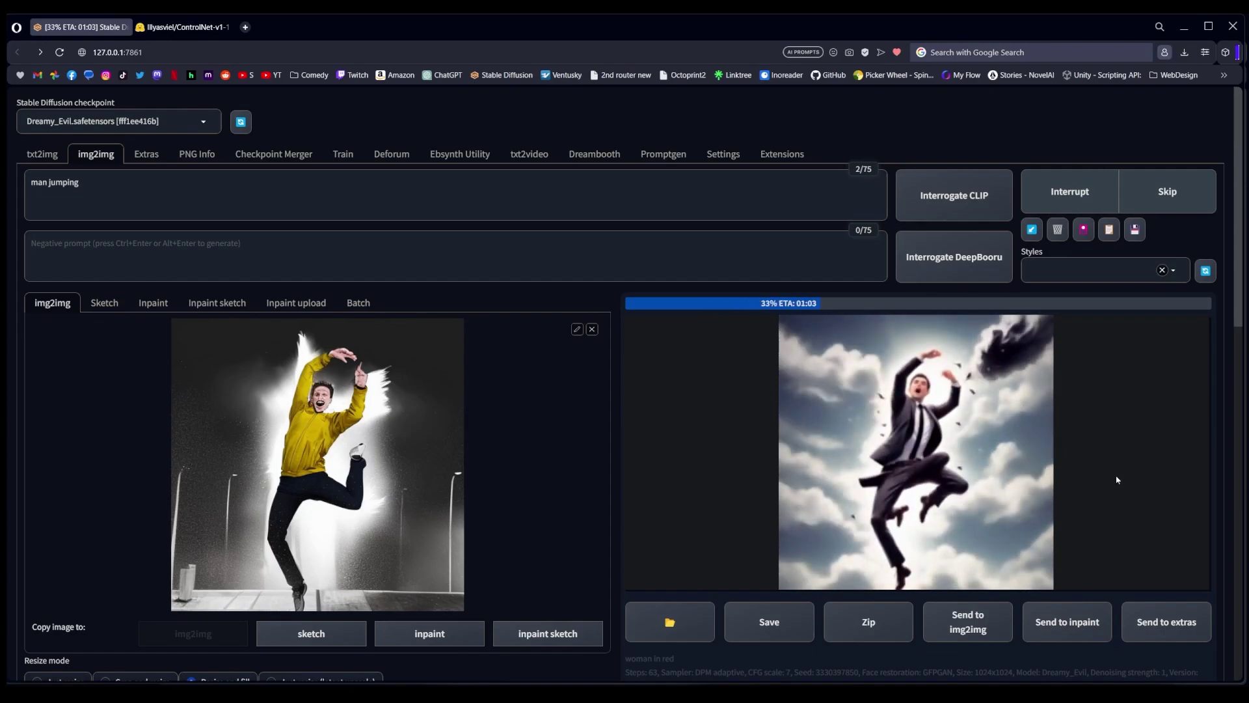
# - Lower denoising strength to about 0.39 and re-render the yellow-jumper man, viewing it full-screen
pyautogui.click(988, 291)
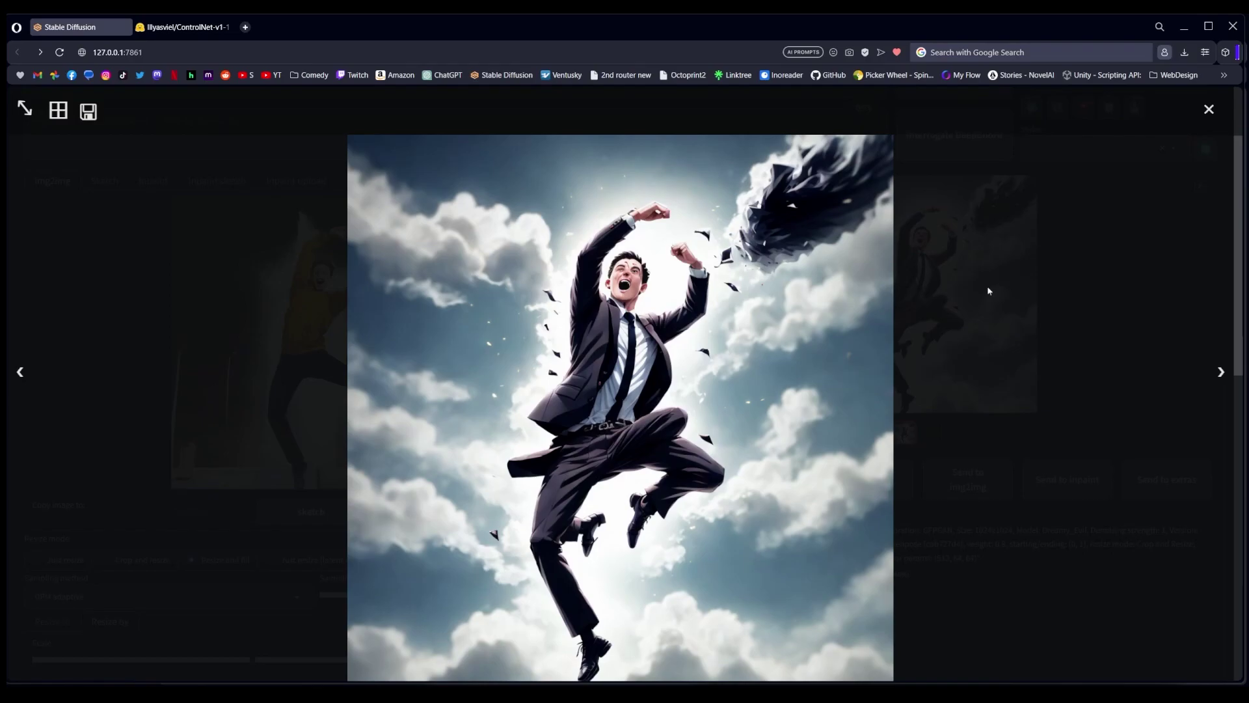
pyautogui.click(987, 287)
pyautogui.scroll(-3, 267, 584)
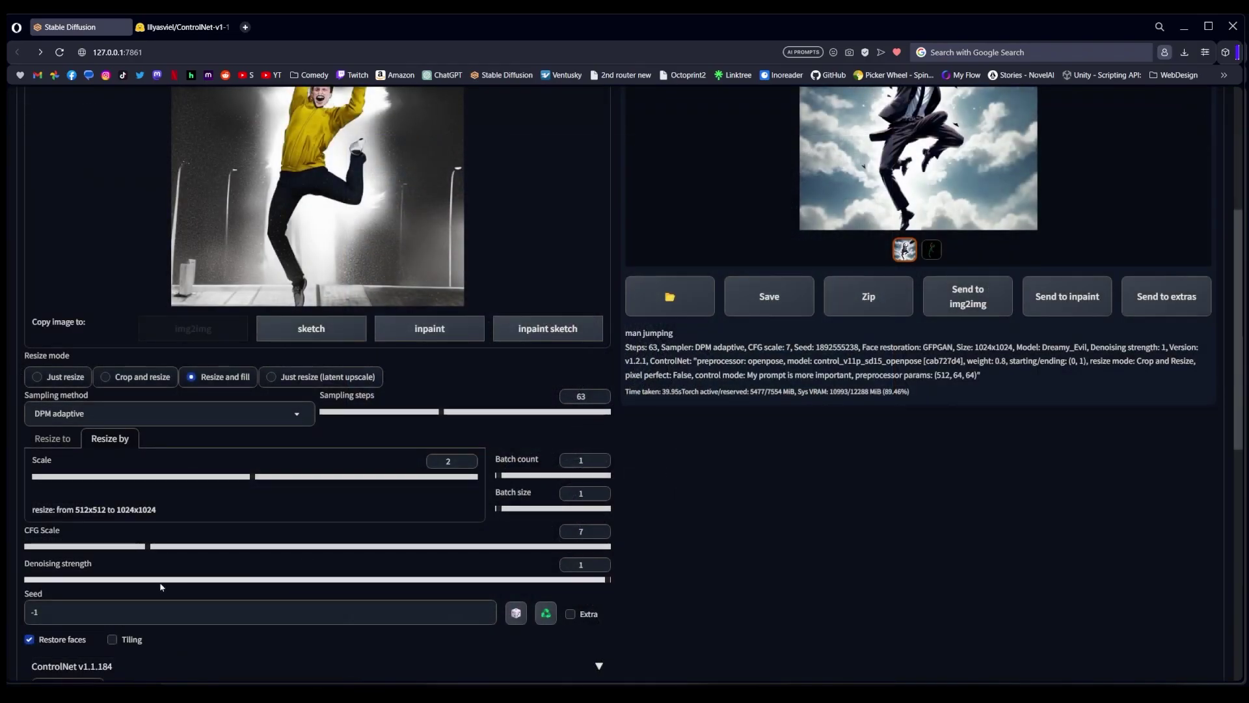
pyautogui.moveTo(195, 581); pyautogui.dragTo(250, 584)
pyautogui.scroll(5, 698, 629)
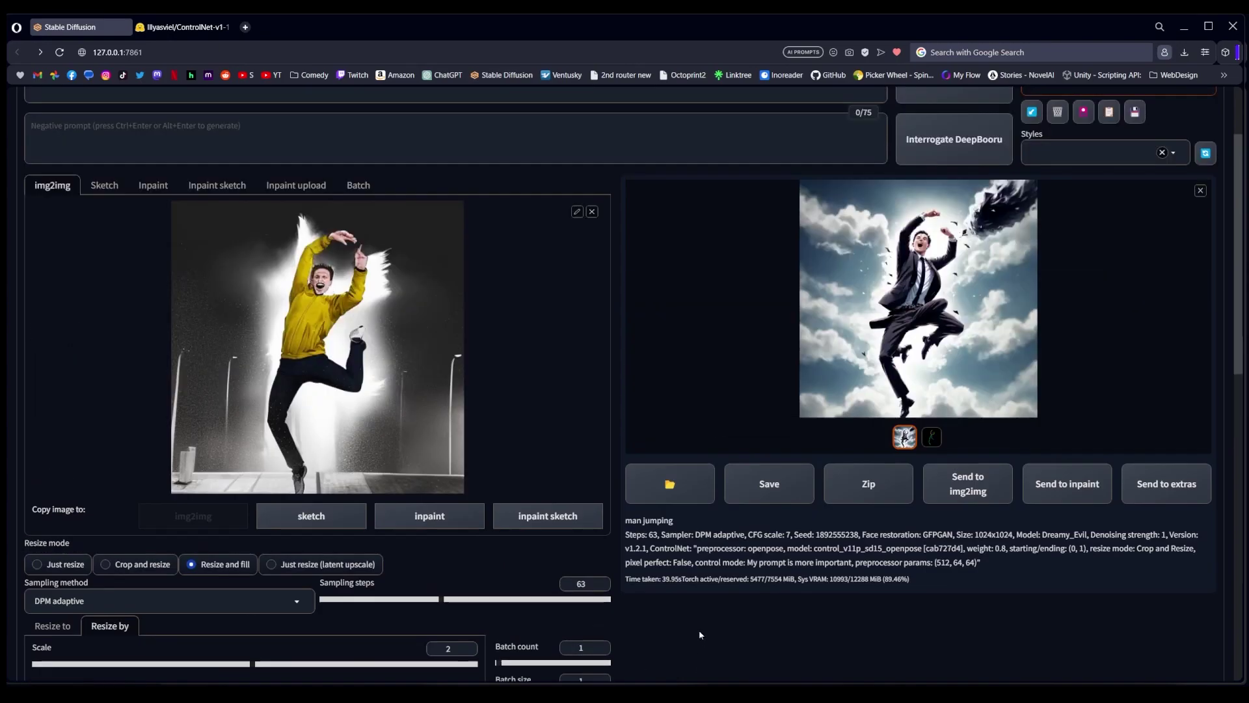
pyautogui.click(1191, 192)
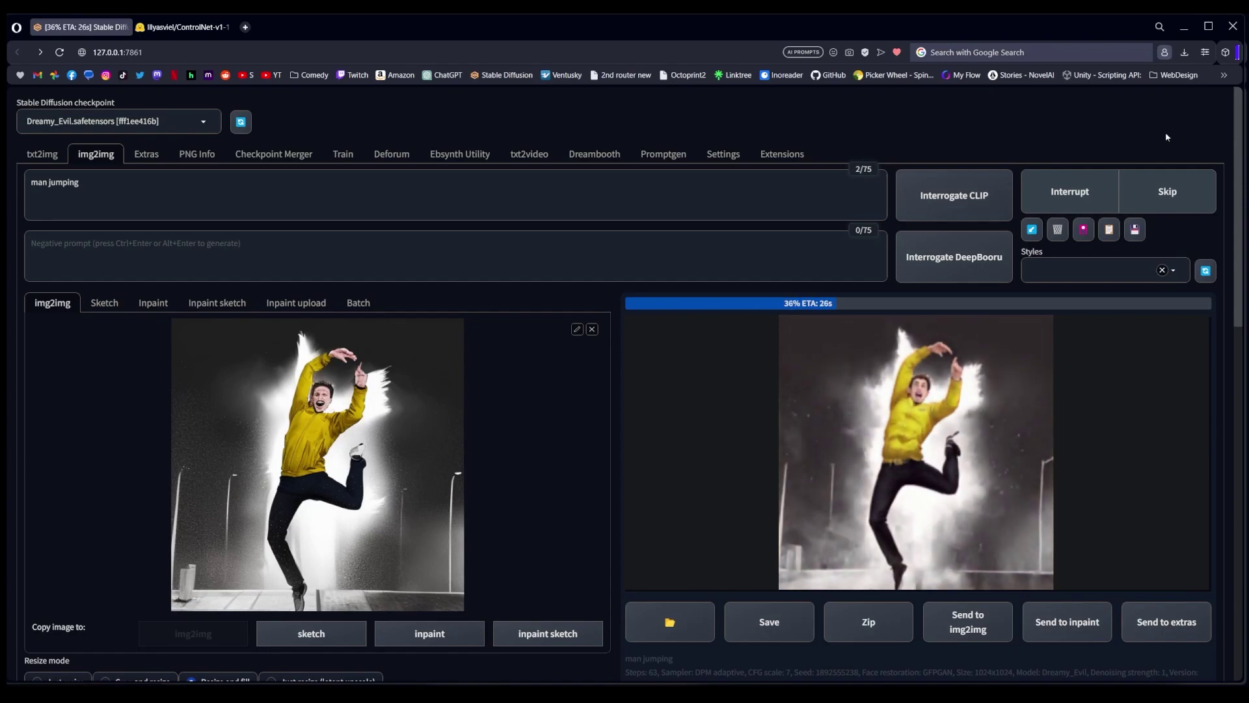
pyautogui.click(978, 455)
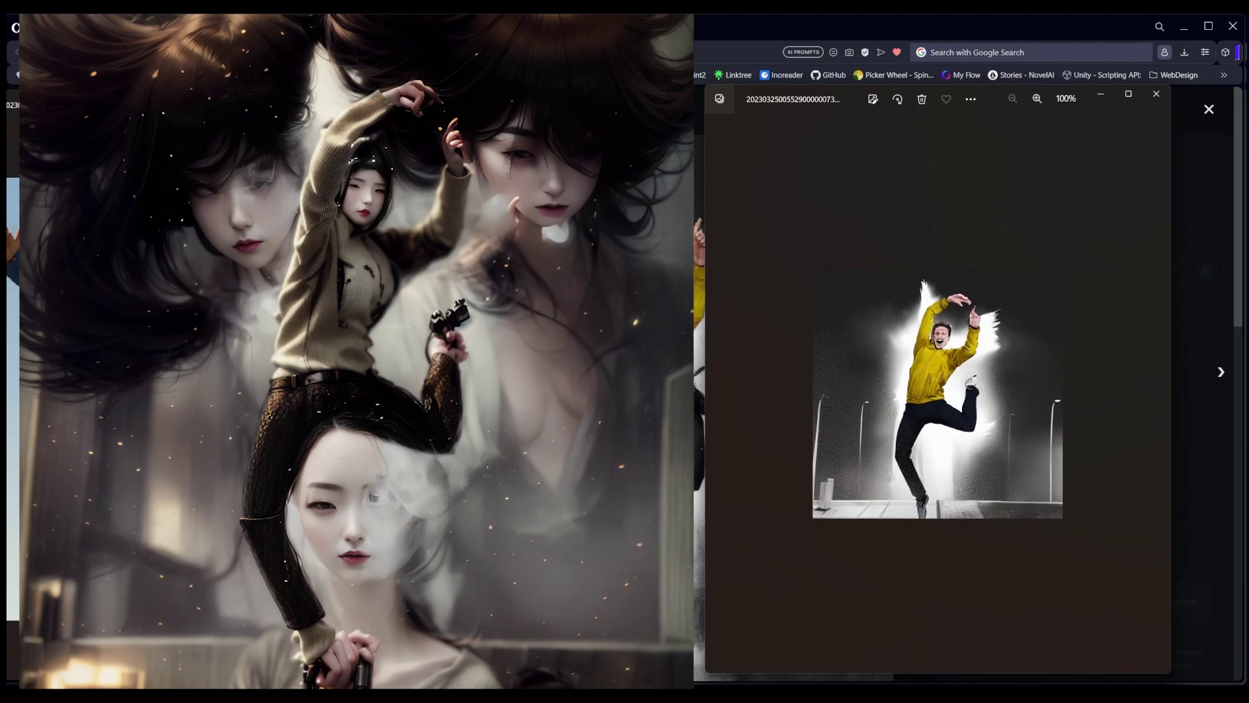
# - Zoom in and out on the source image in the photo viewer to compare details with the render
pyautogui.scroll(5, 976, 382)
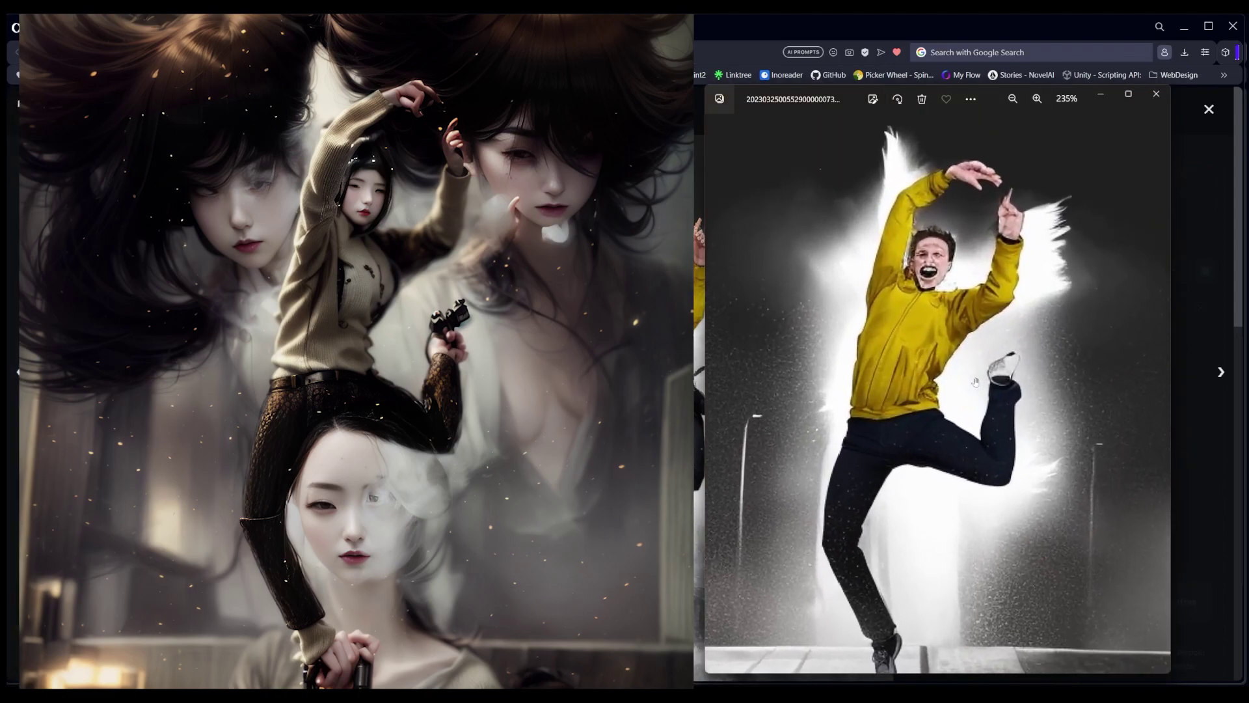
pyautogui.scroll(2, 1070, 410)
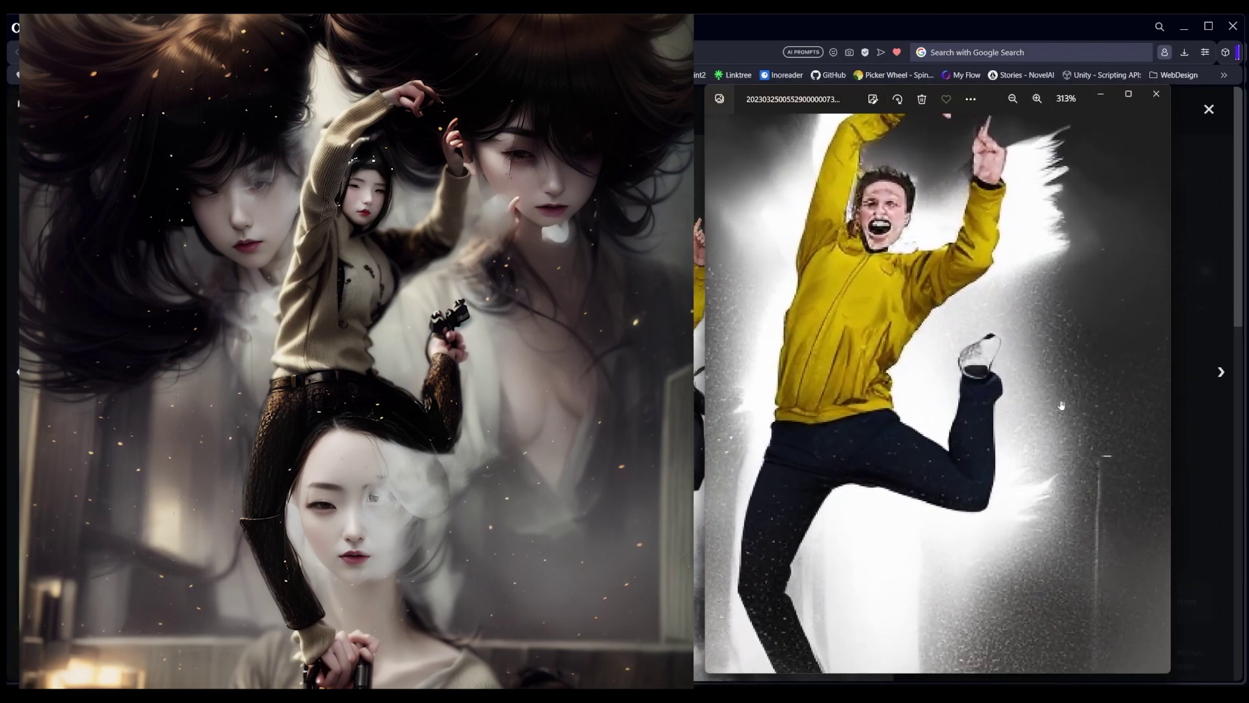
pyautogui.scroll(-1, 1054, 402)
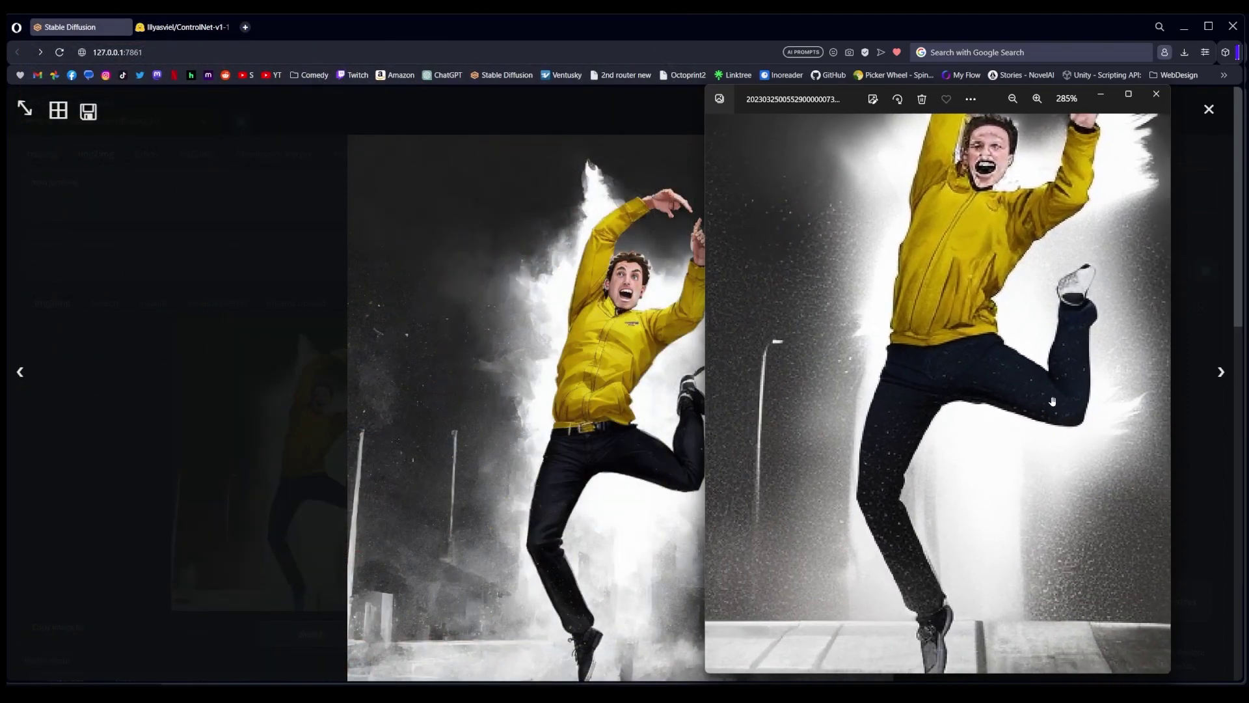
pyautogui.scroll(-1, 813, 549)
pyautogui.scroll(-1, 887, 533)
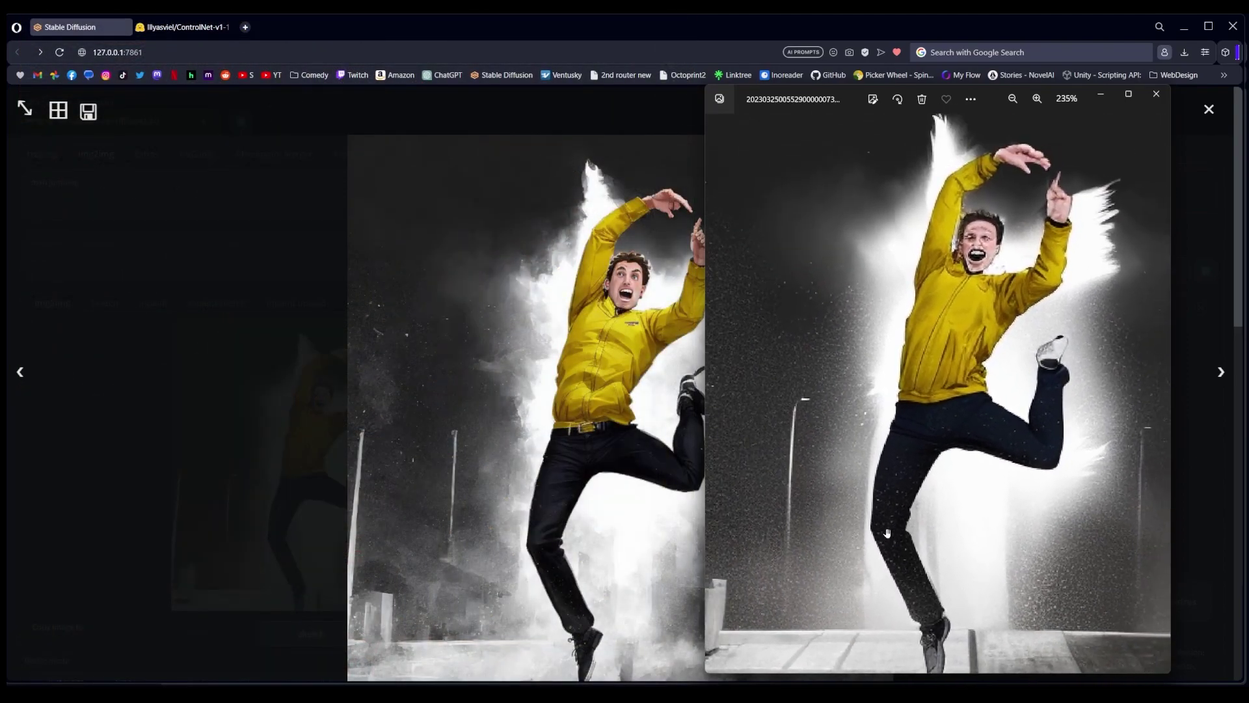
# - Load the latest render as the new img2img input and render again
pyautogui.click(598, 376)
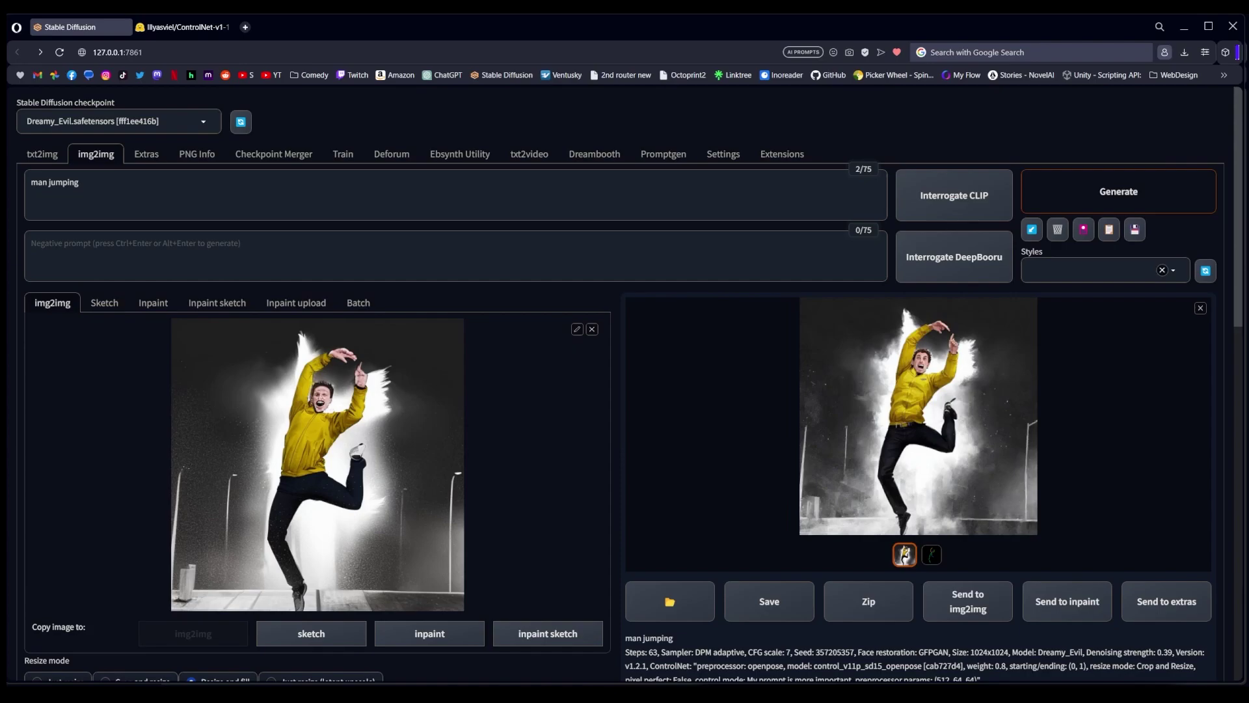
pyautogui.moveTo(550, 268); pyautogui.dragTo(311, 493)
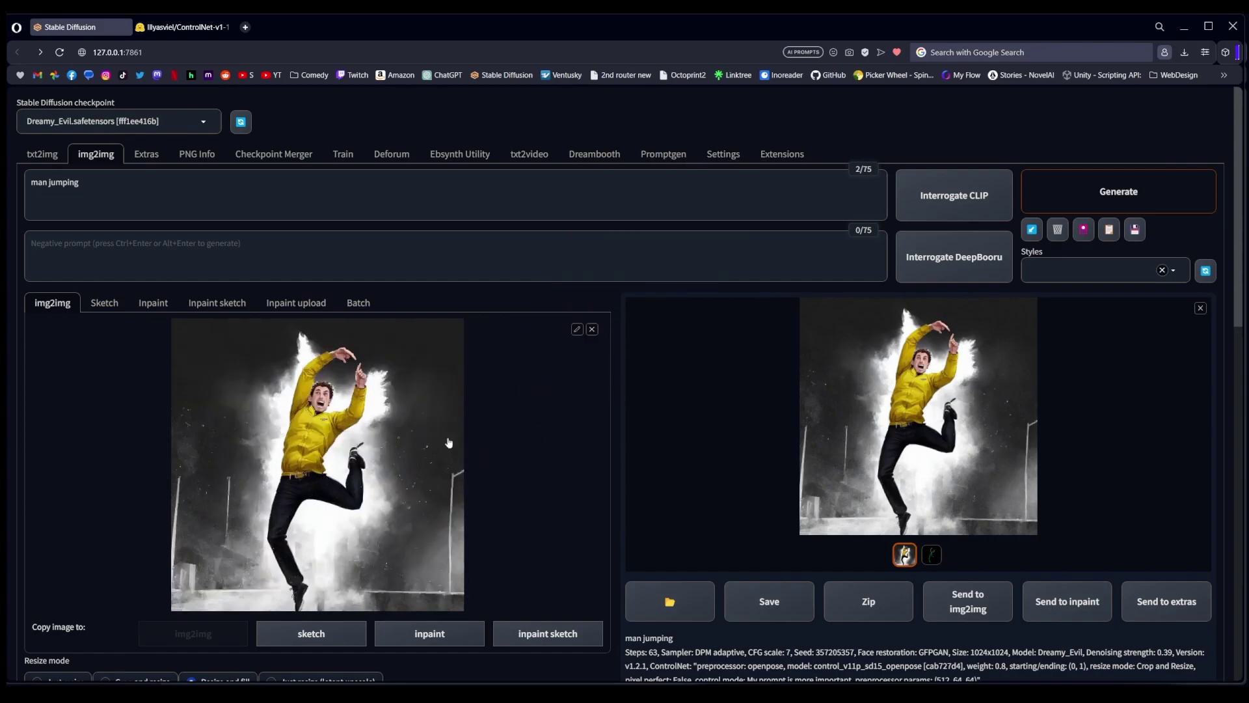
pyautogui.click(1108, 197)
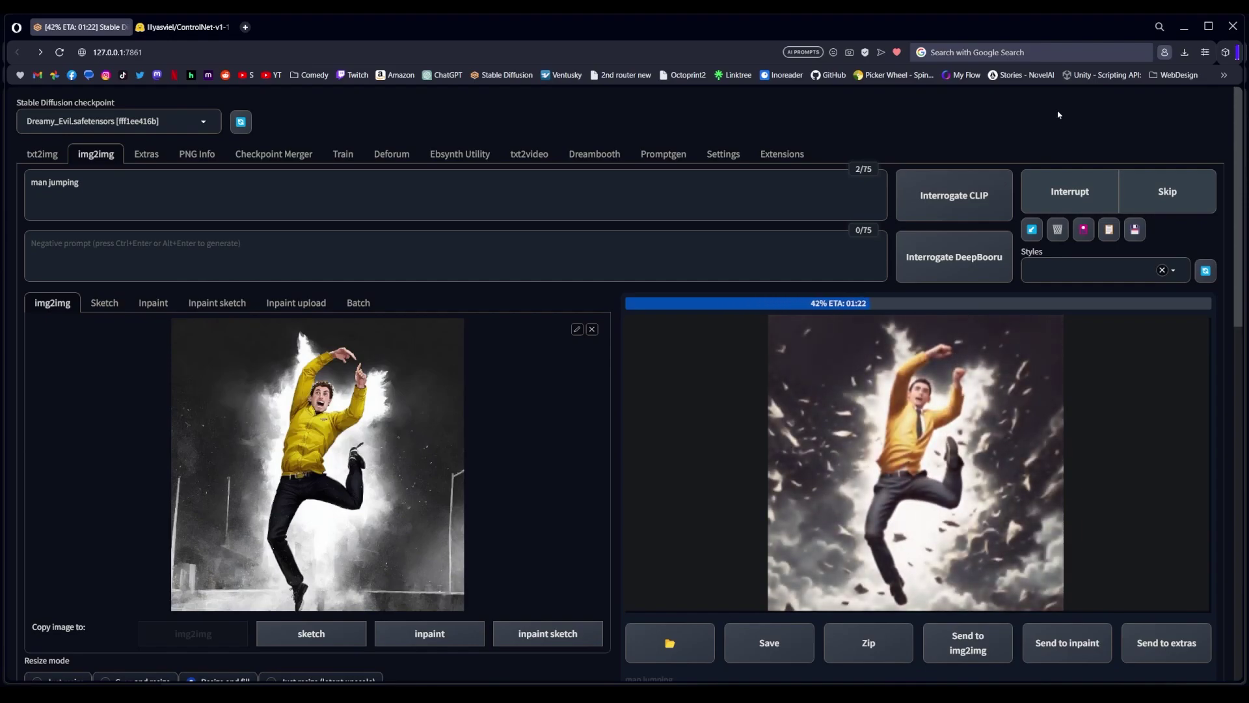
# - Close the photo viewer windows and view the finished explosion-cloud render full-screen
pyautogui.scroll(3, 323, 284)
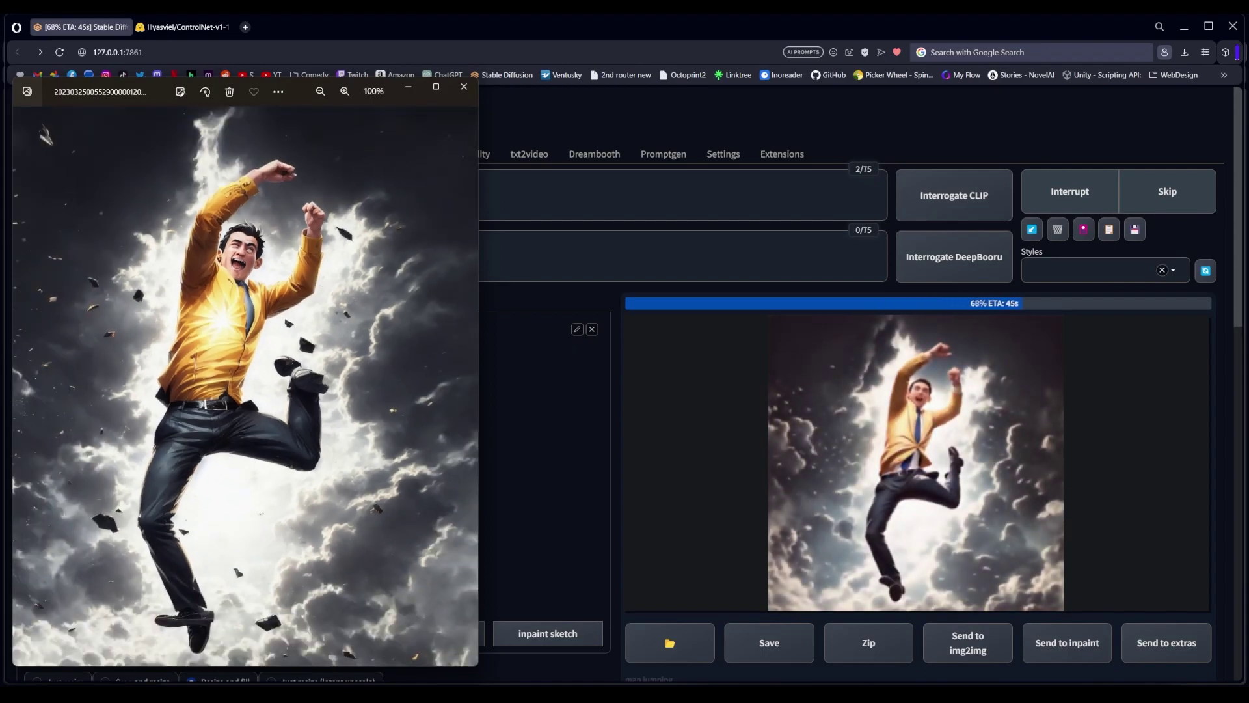
pyautogui.moveTo(852, 97); pyautogui.dragTo(492, 87)
pyautogui.scroll(5, 716, 390)
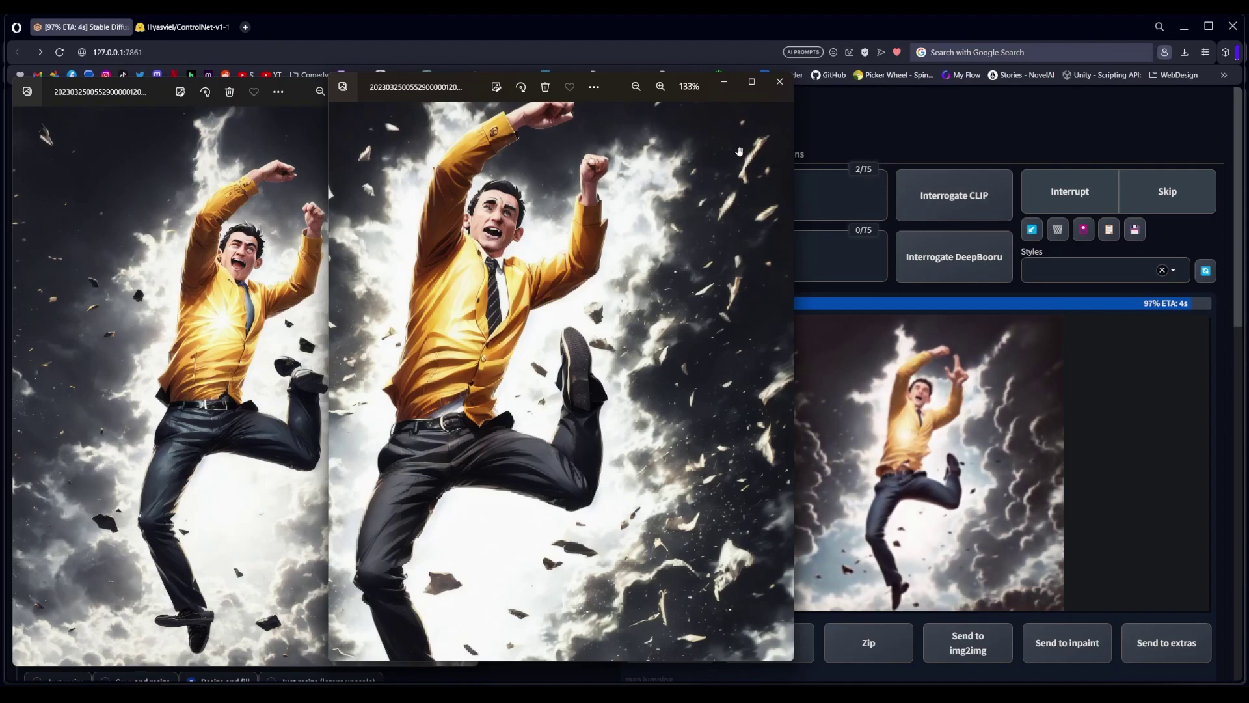
pyautogui.click(779, 81)
pyautogui.click(473, 86)
pyautogui.click(906, 490)
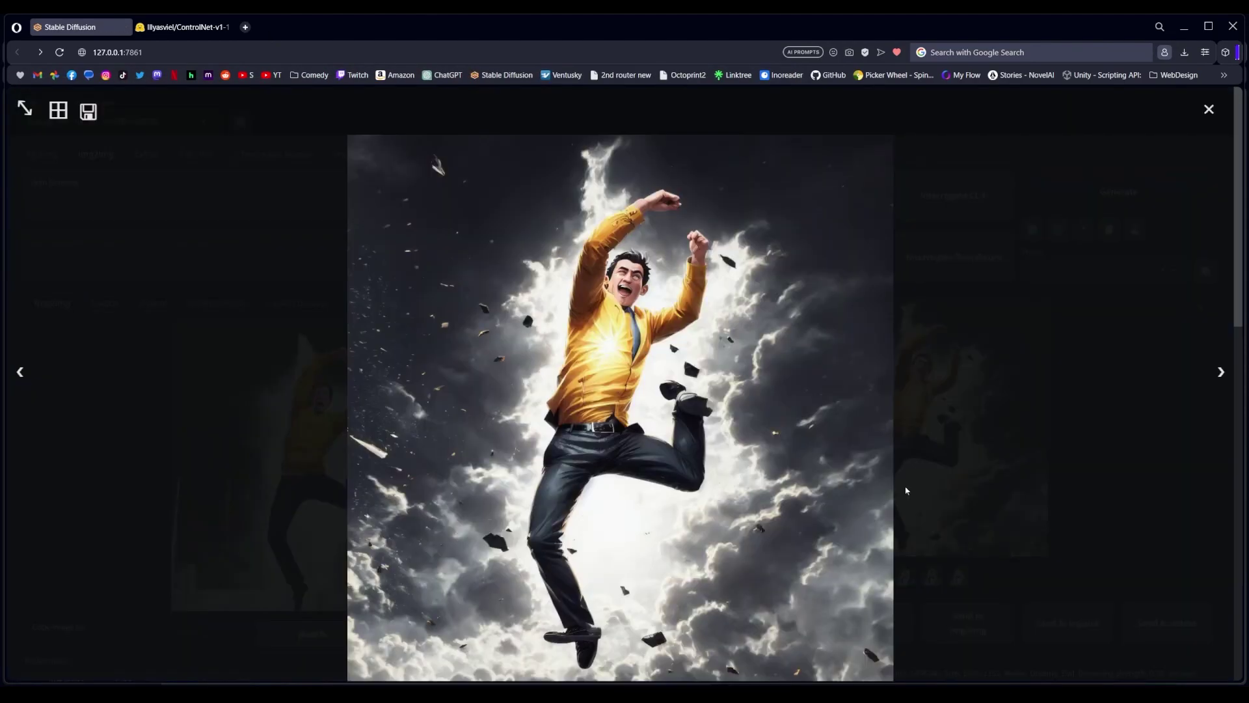
# - Browse through the generated variants in the lightbox, then close it to reveal the ControlNet panel
pyautogui.click(1223, 374)
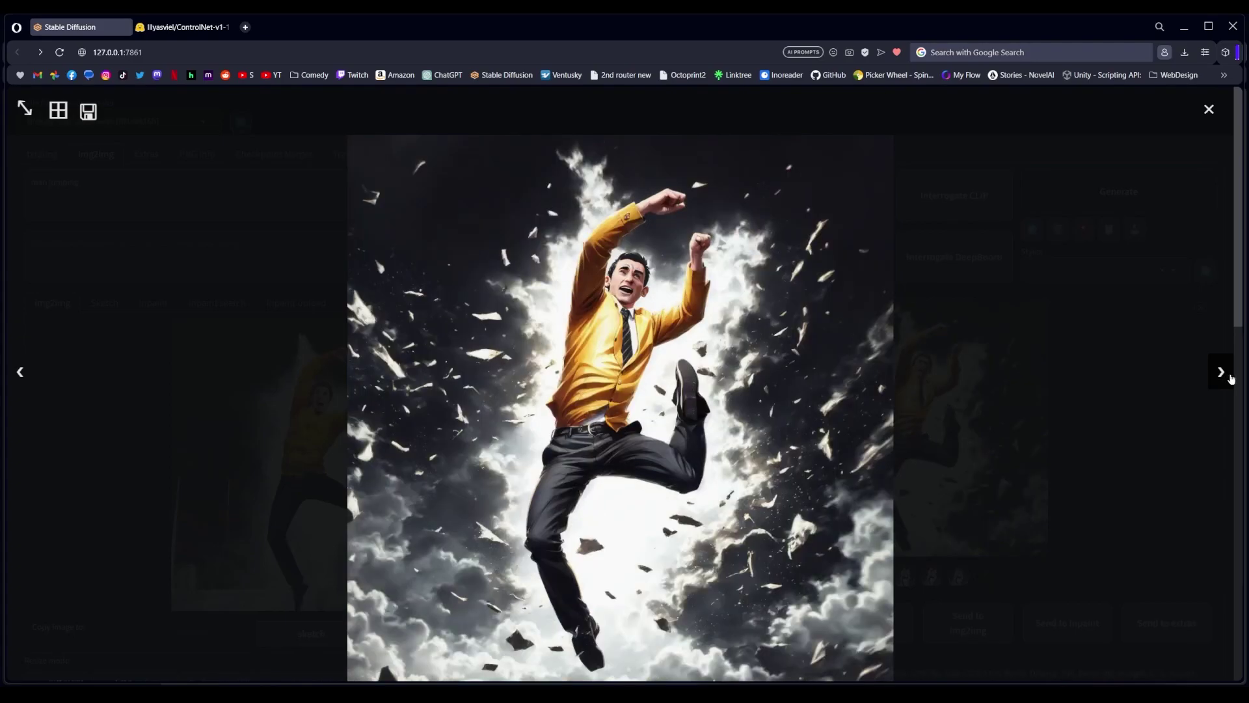
pyautogui.click(1232, 380)
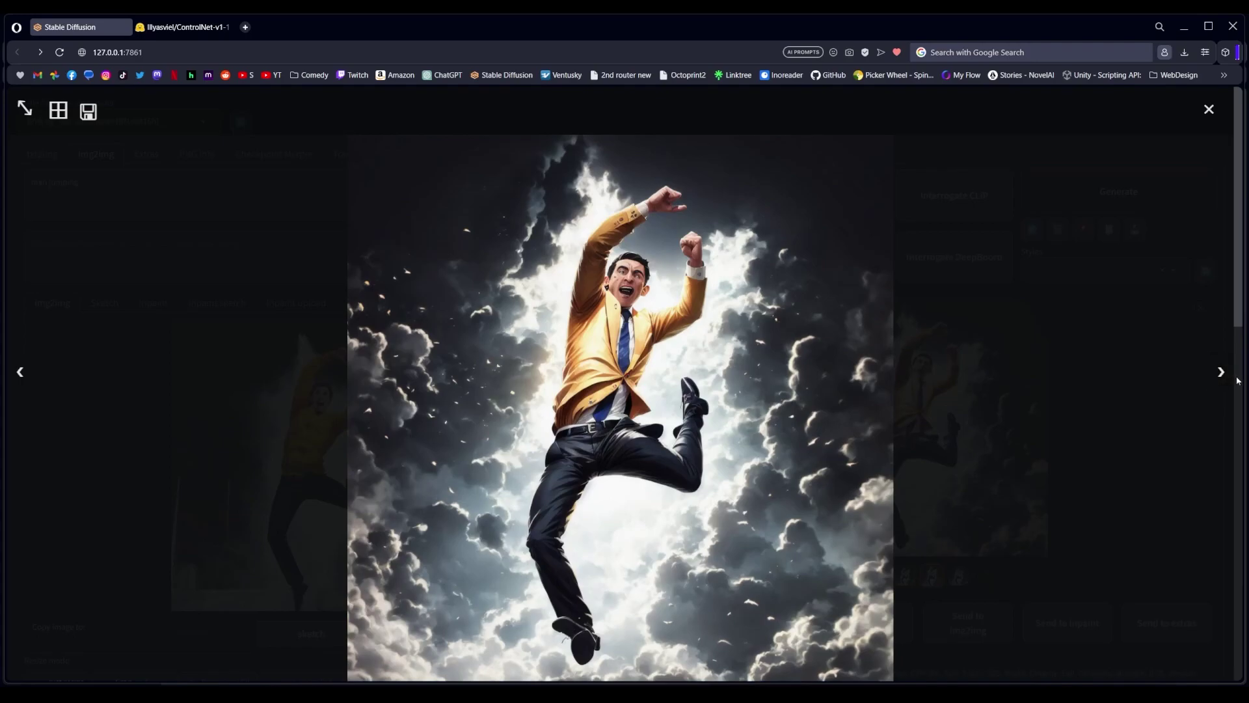
pyautogui.scroll(-3, 1240, 383)
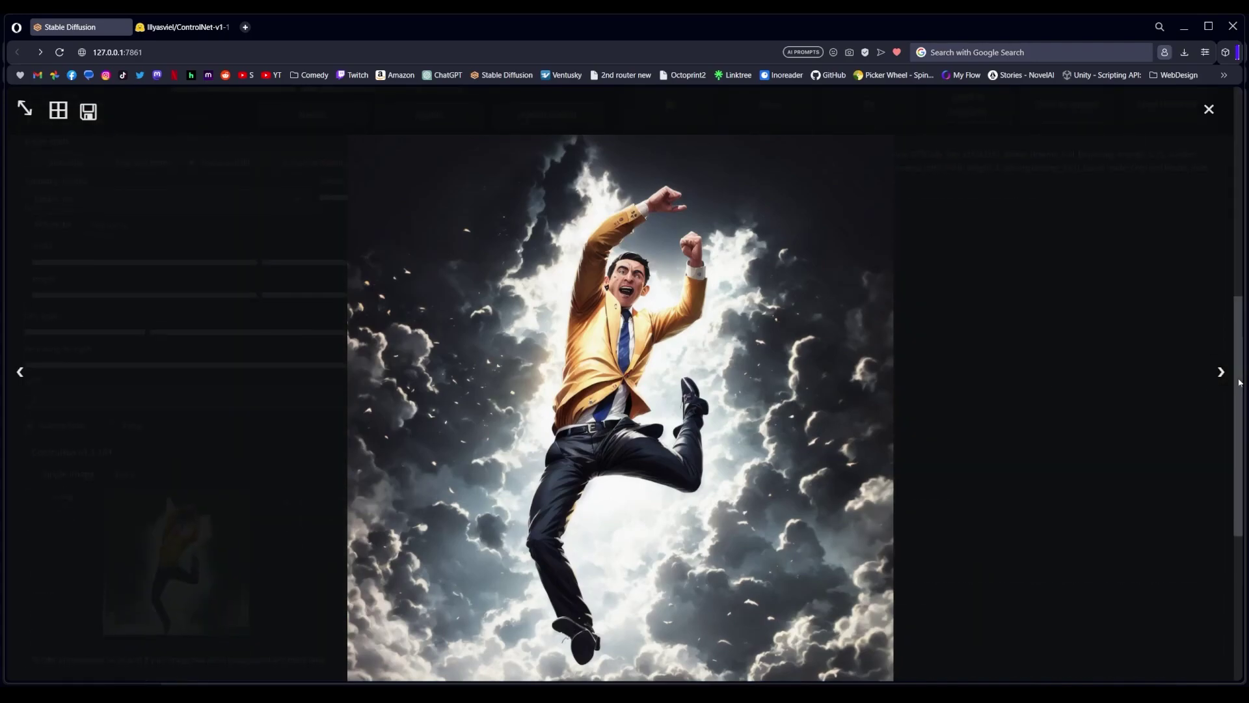
pyautogui.click(1222, 377)
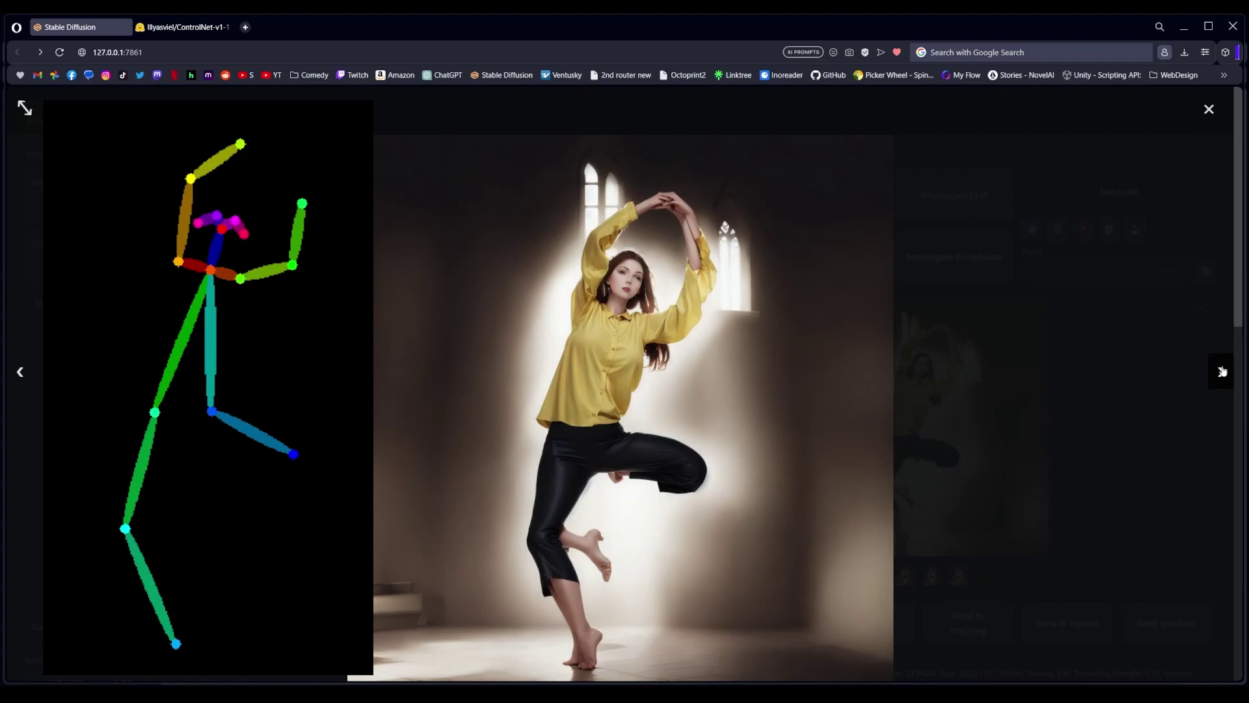
pyautogui.click(1222, 371)
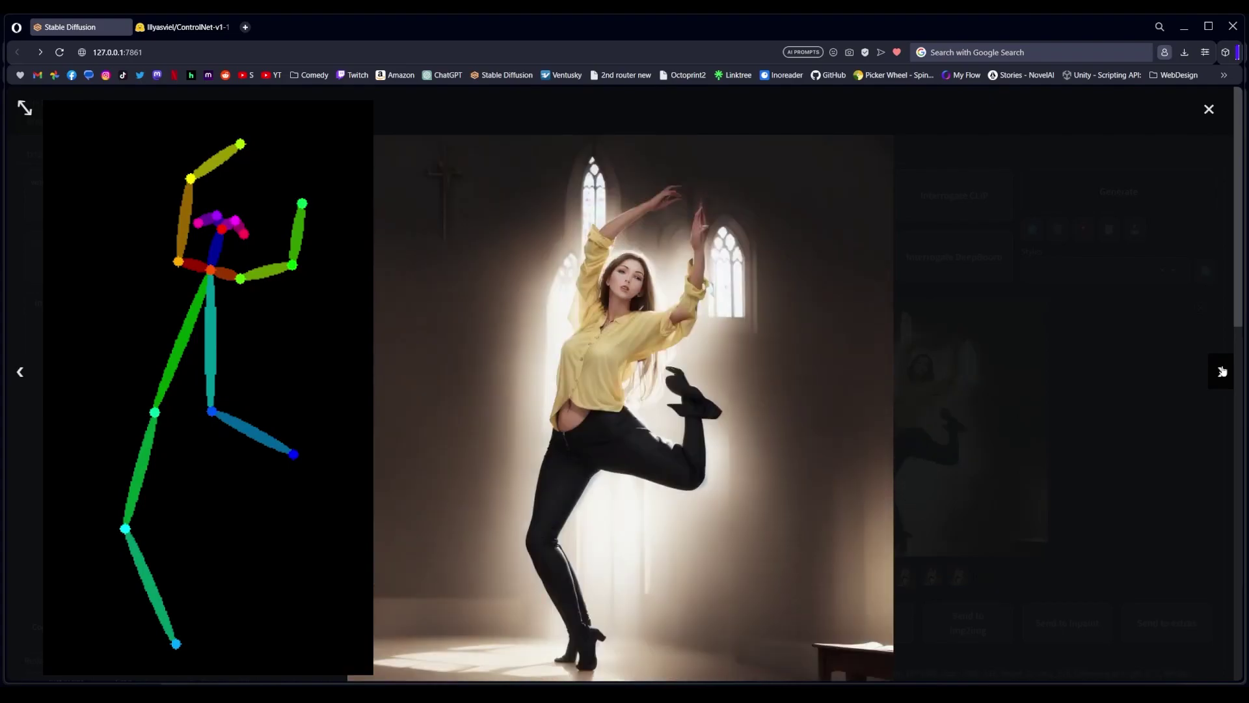
pyautogui.click(1221, 372)
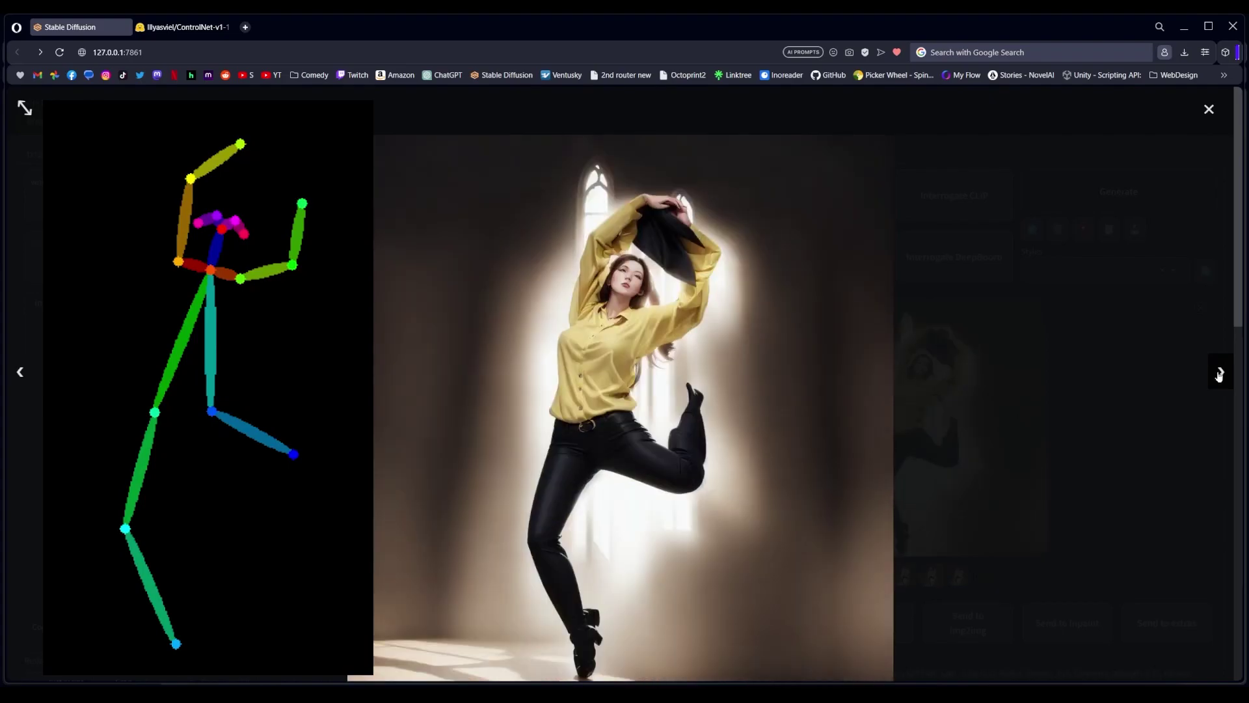
pyautogui.click(1220, 374)
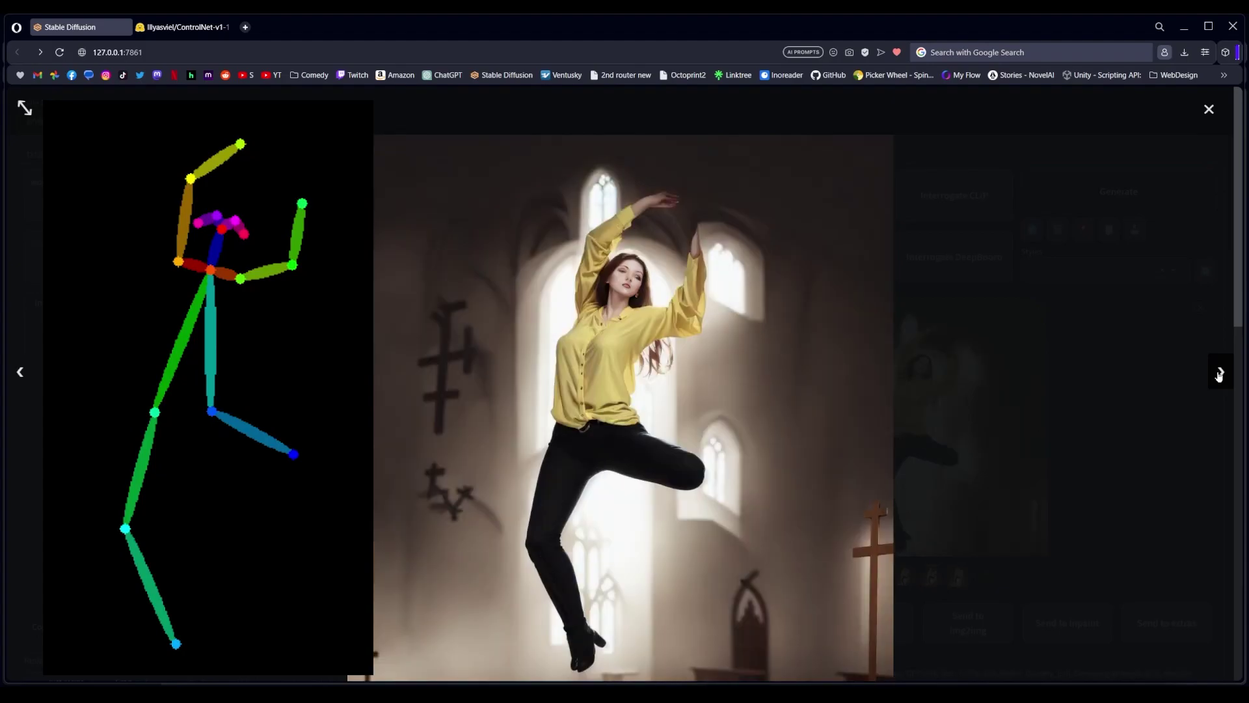
pyautogui.click(943, 377)
pyautogui.scroll(-10, 944, 378)
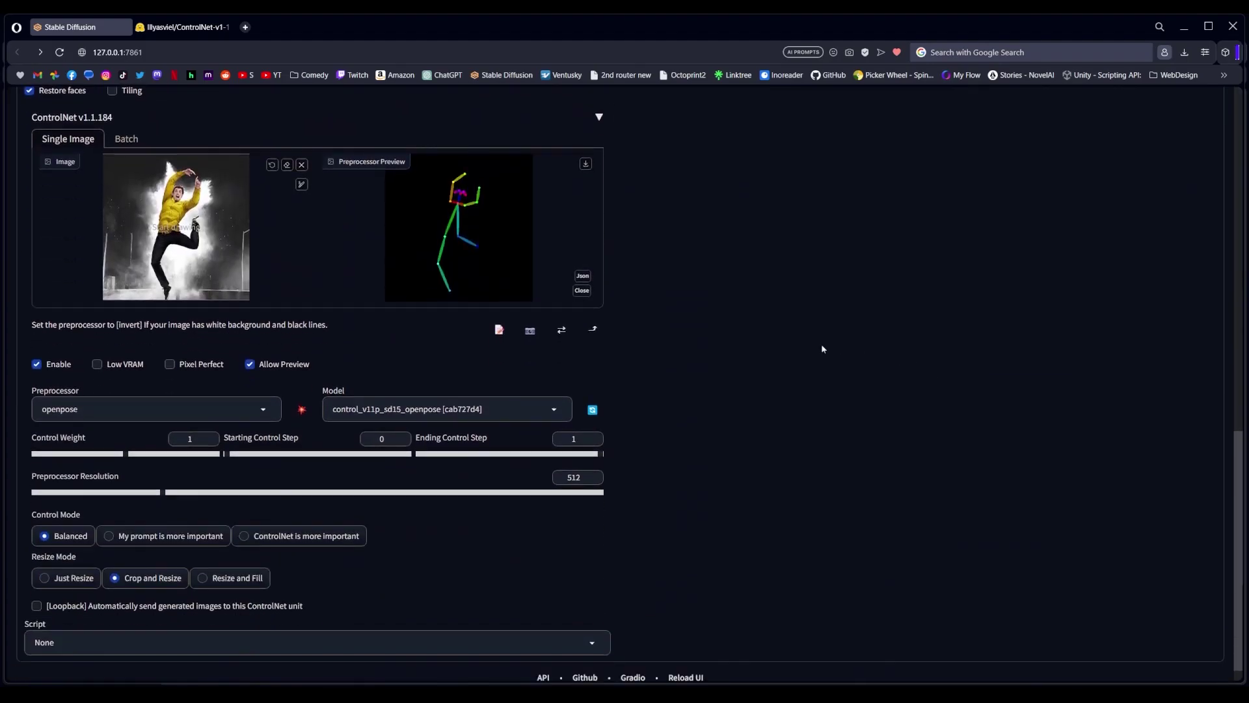
# - Set ControlNet to softedge_hed with control_v11p_sd15_softedge, preview the edge map, and weight 0.6
pyautogui.click(268, 412)
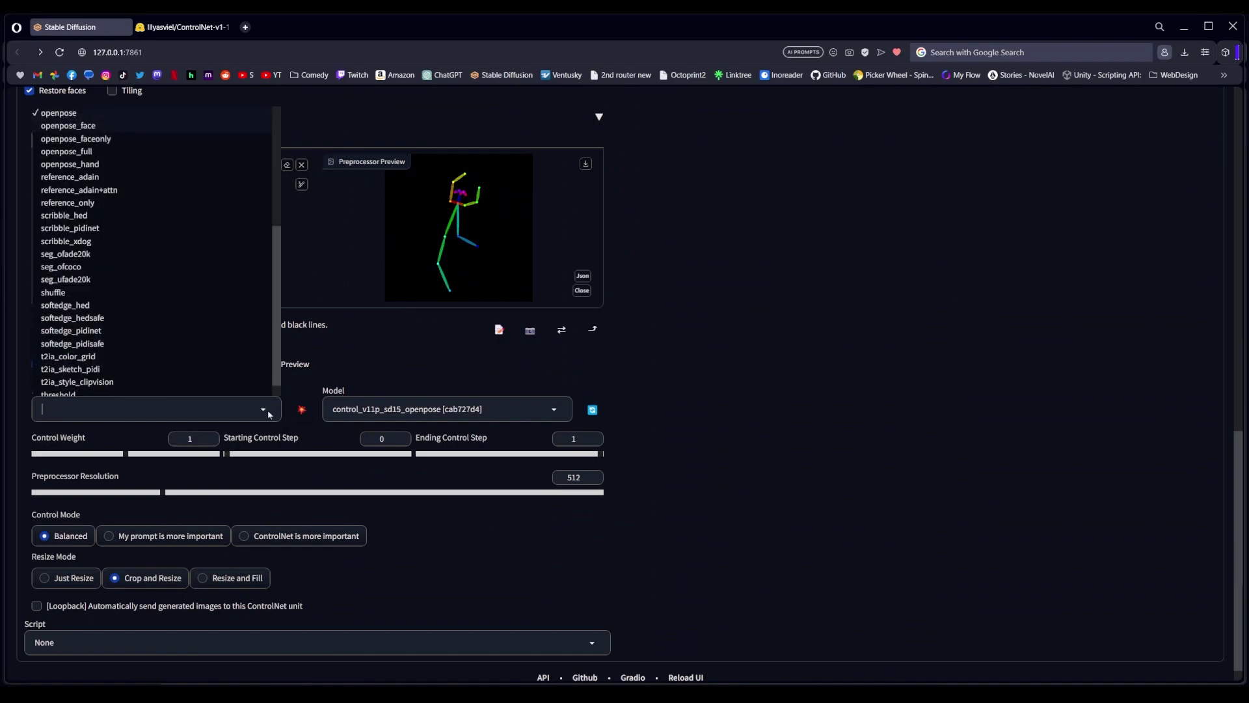
pyautogui.click(162, 306)
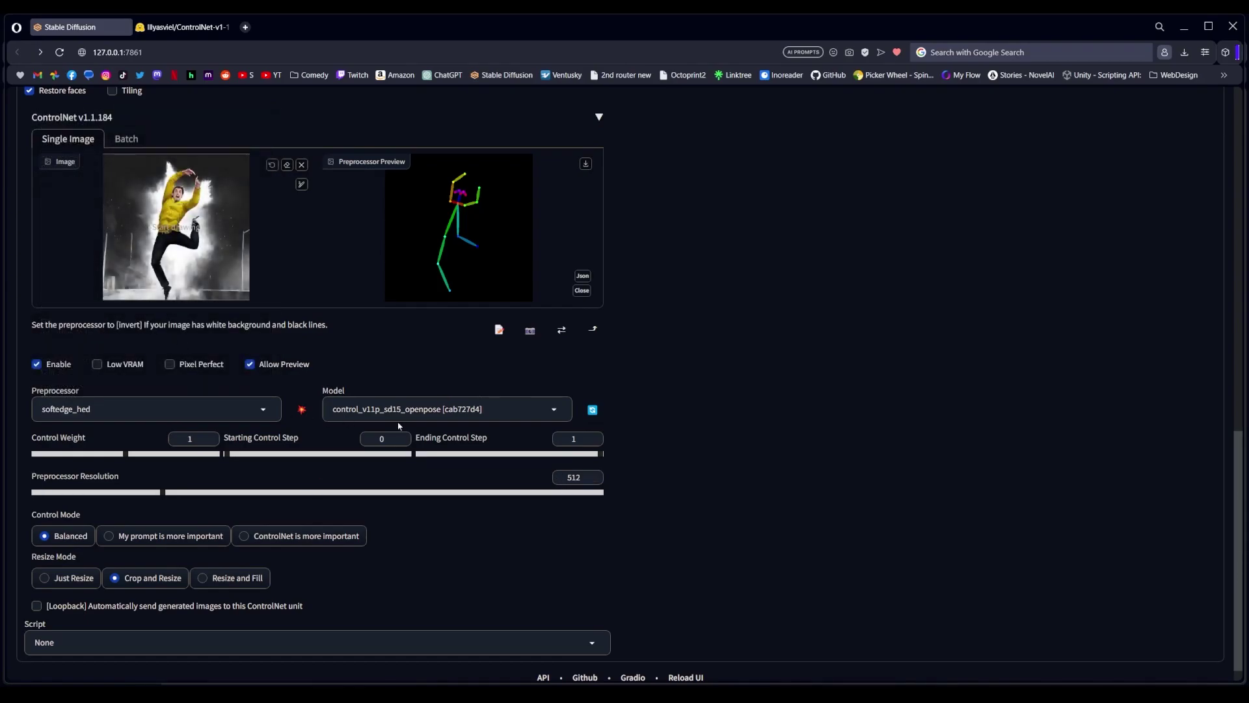
pyautogui.click(536, 423)
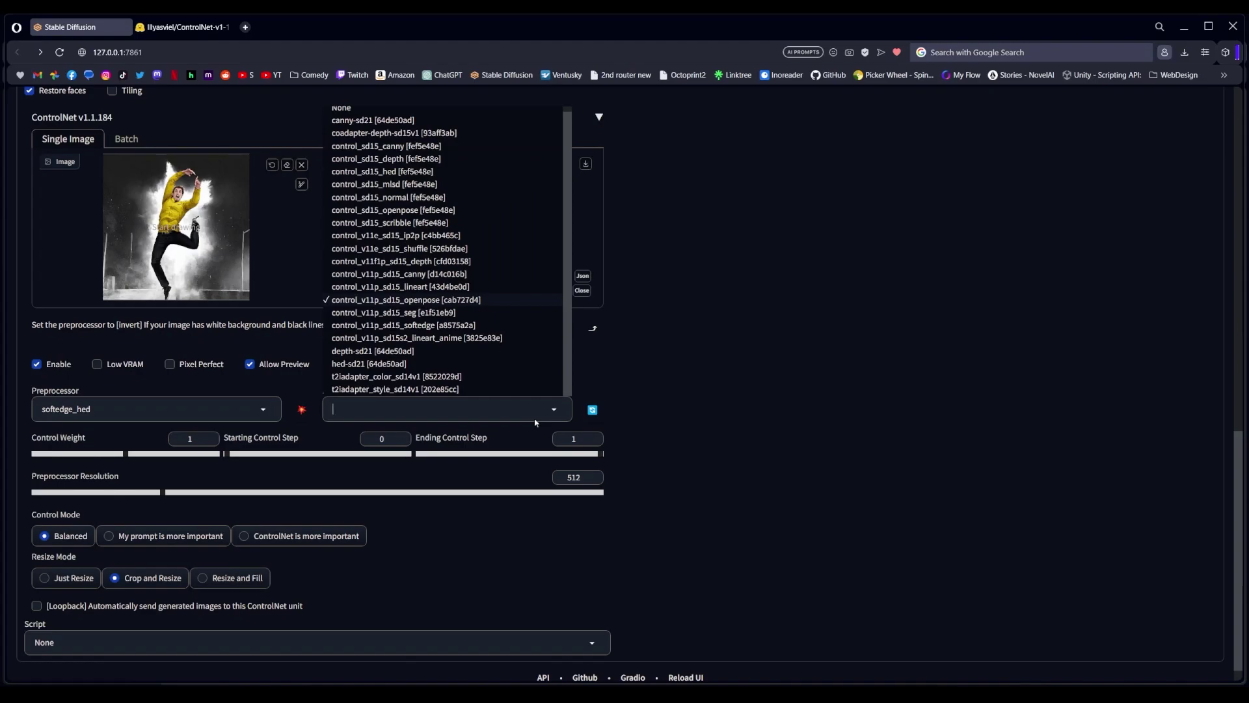
pyautogui.click(408, 332)
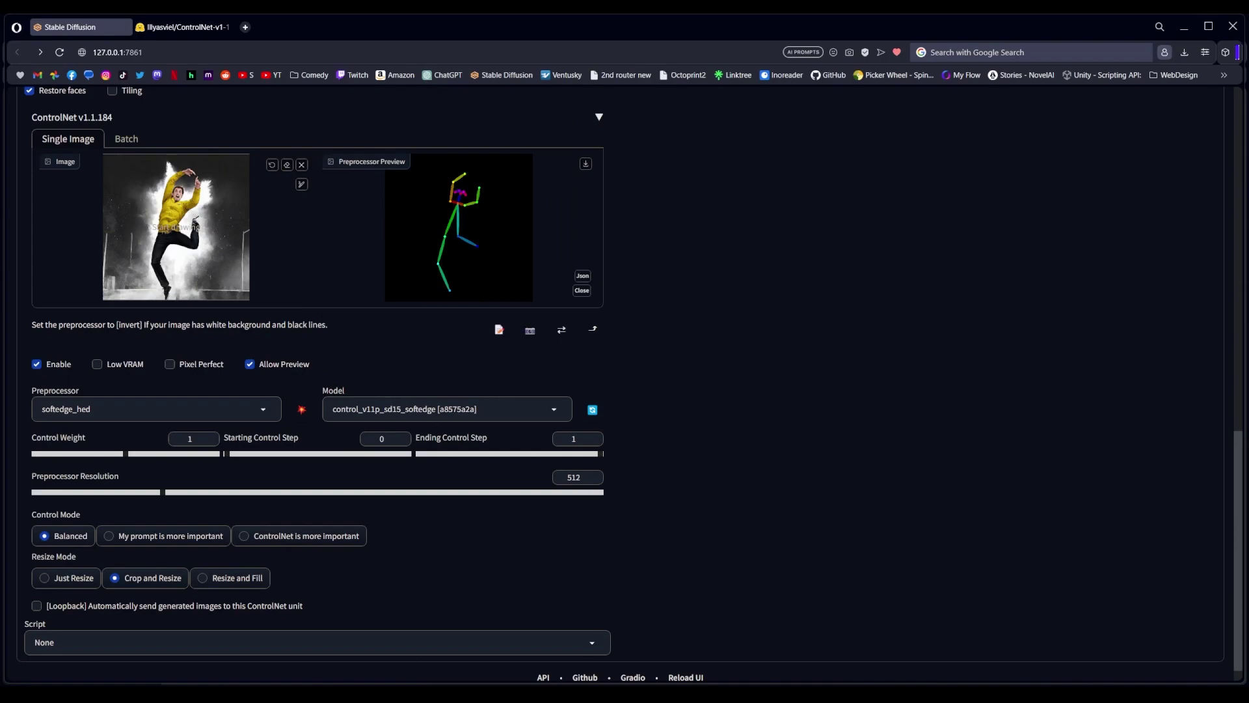
pyautogui.click(301, 408)
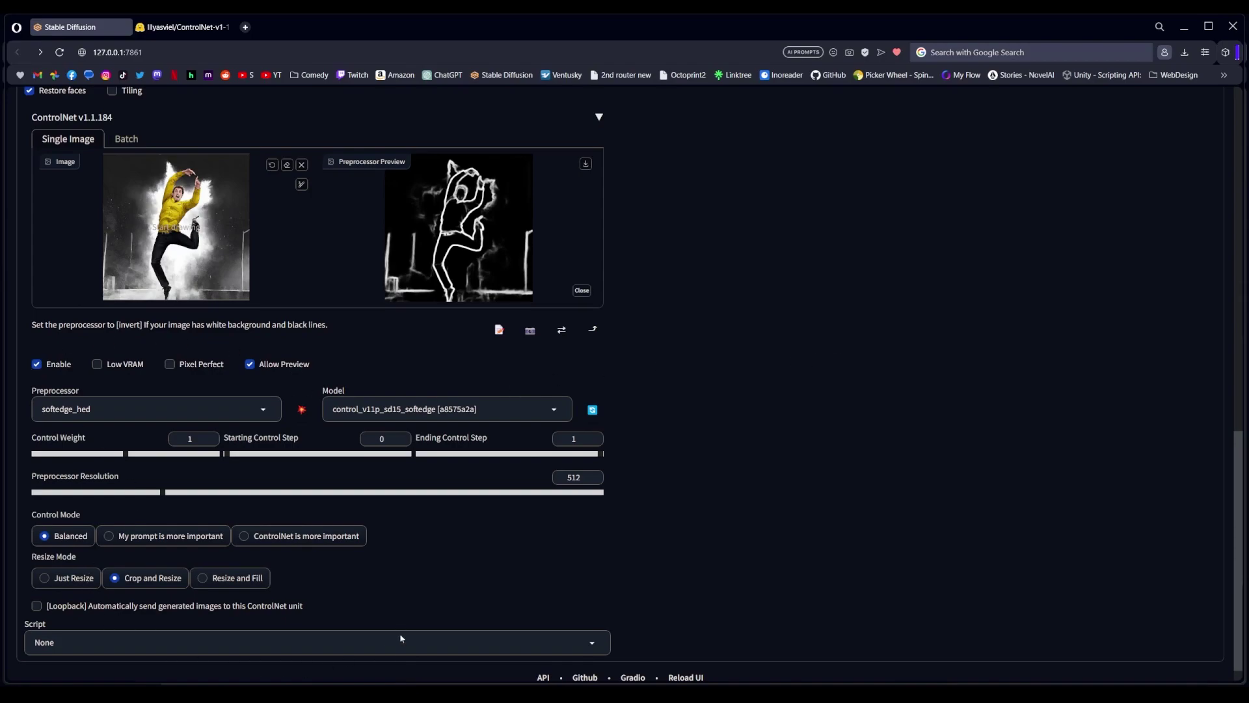
pyautogui.click(91, 455)
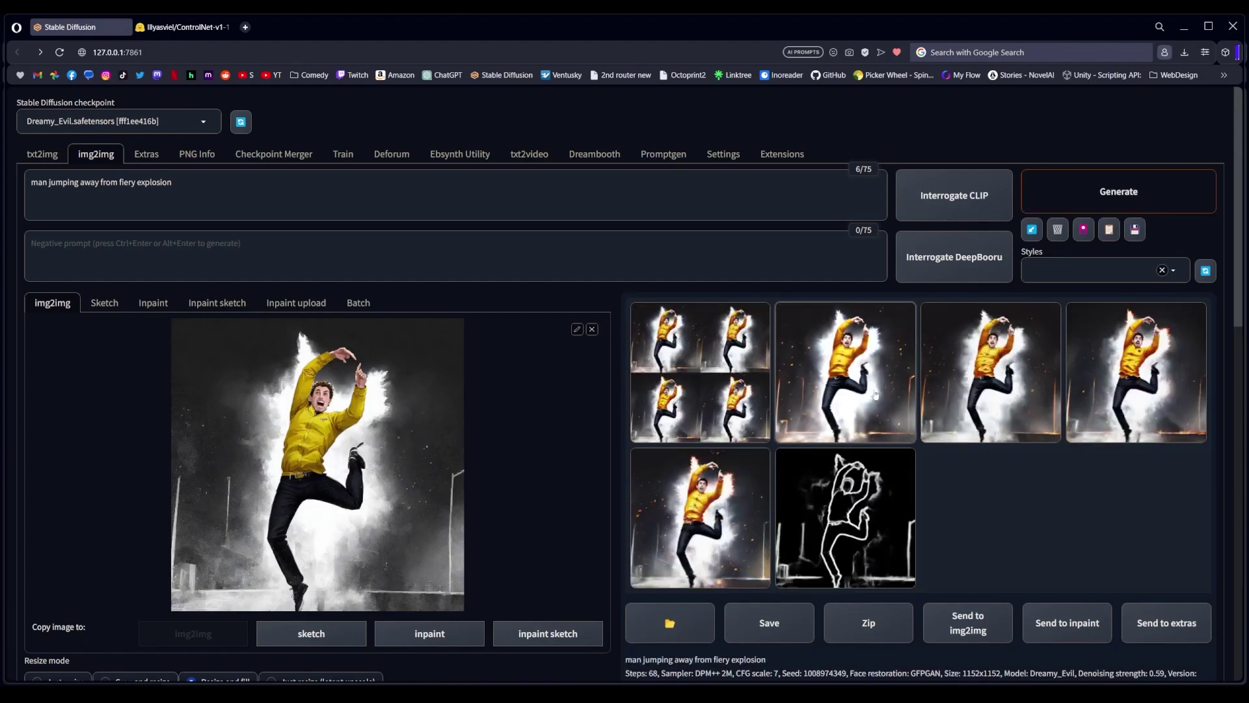
# - Page through the new soft-edge renders full-screen, then close the viewer and scroll down to ControlNet
pyautogui.click(942, 393)
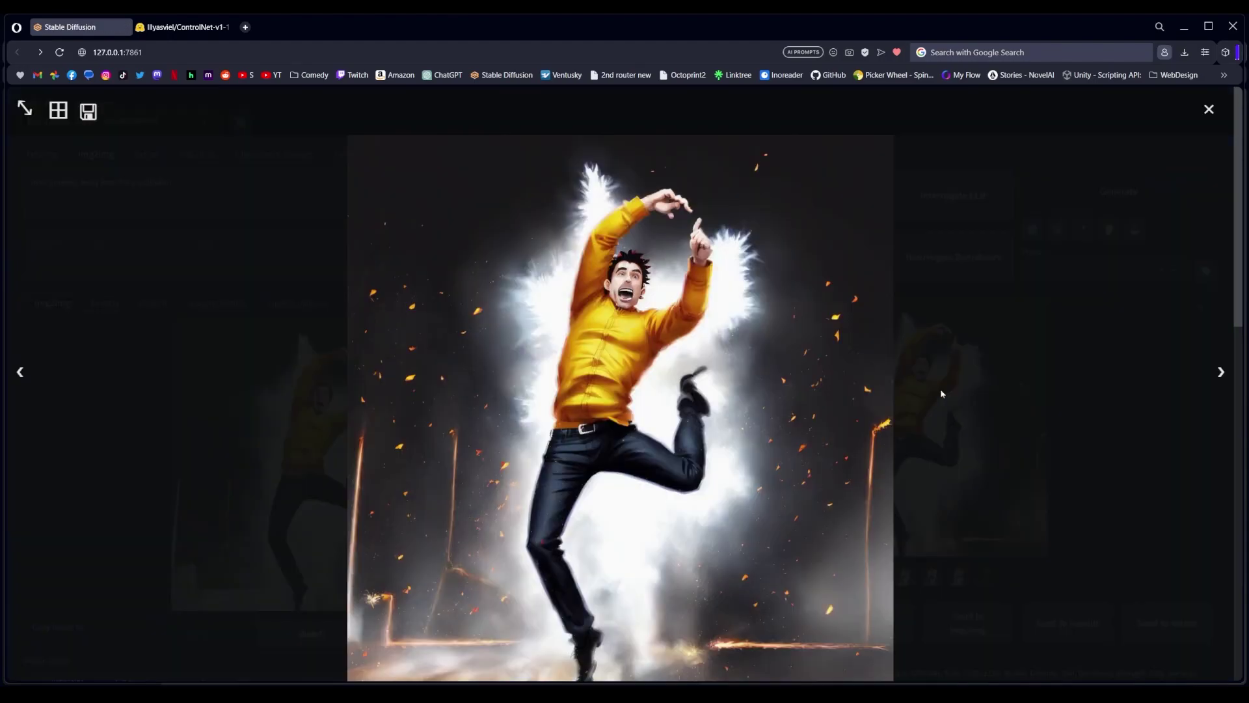
pyautogui.click(1221, 374)
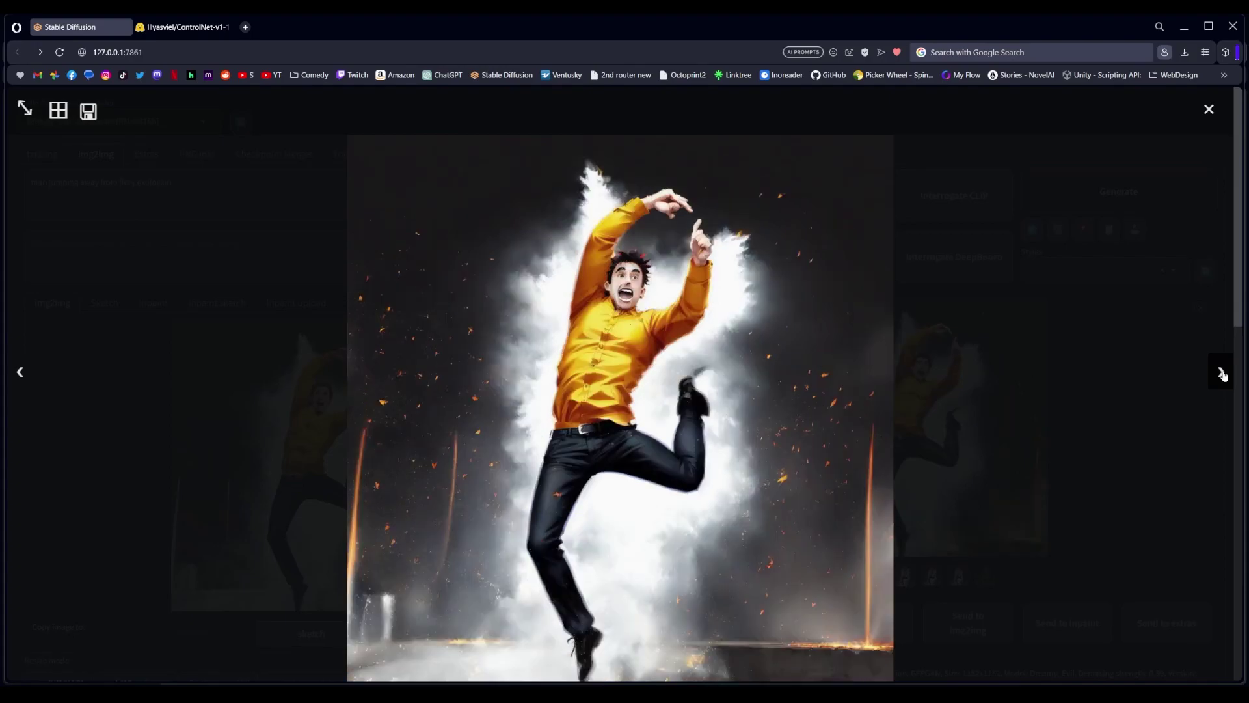
pyautogui.click(1222, 374)
pyautogui.click(1222, 375)
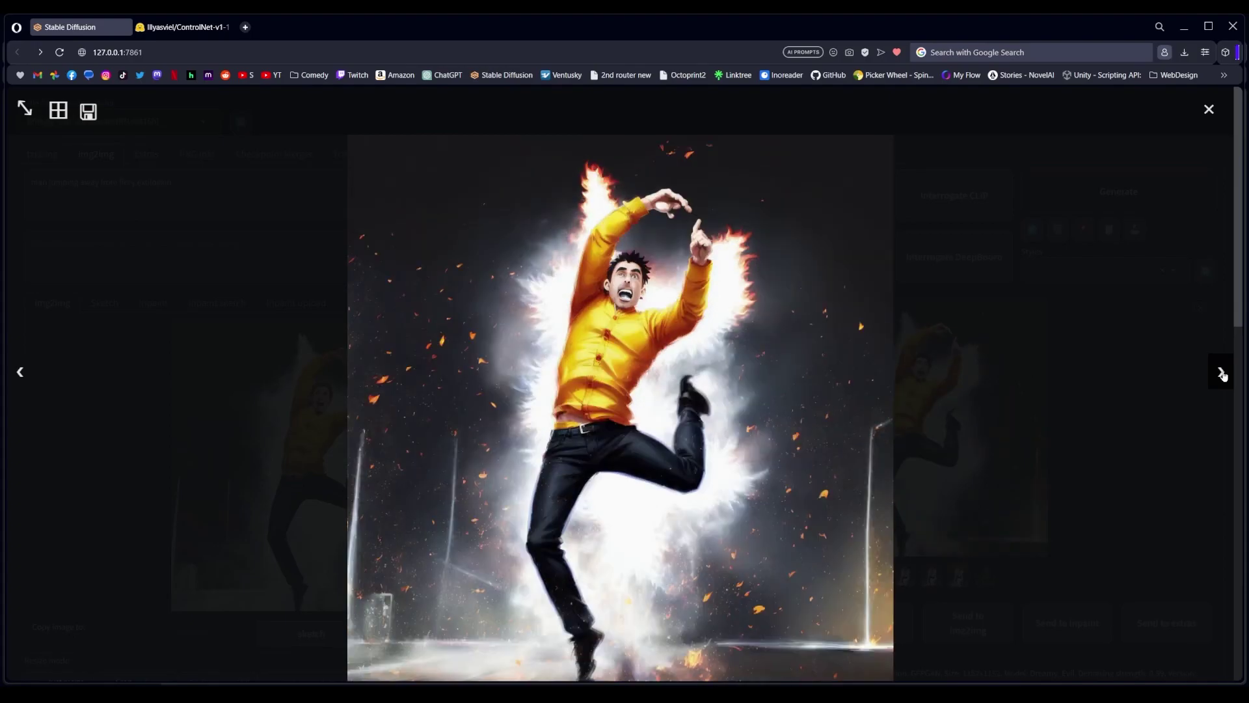
pyautogui.press('Escape')
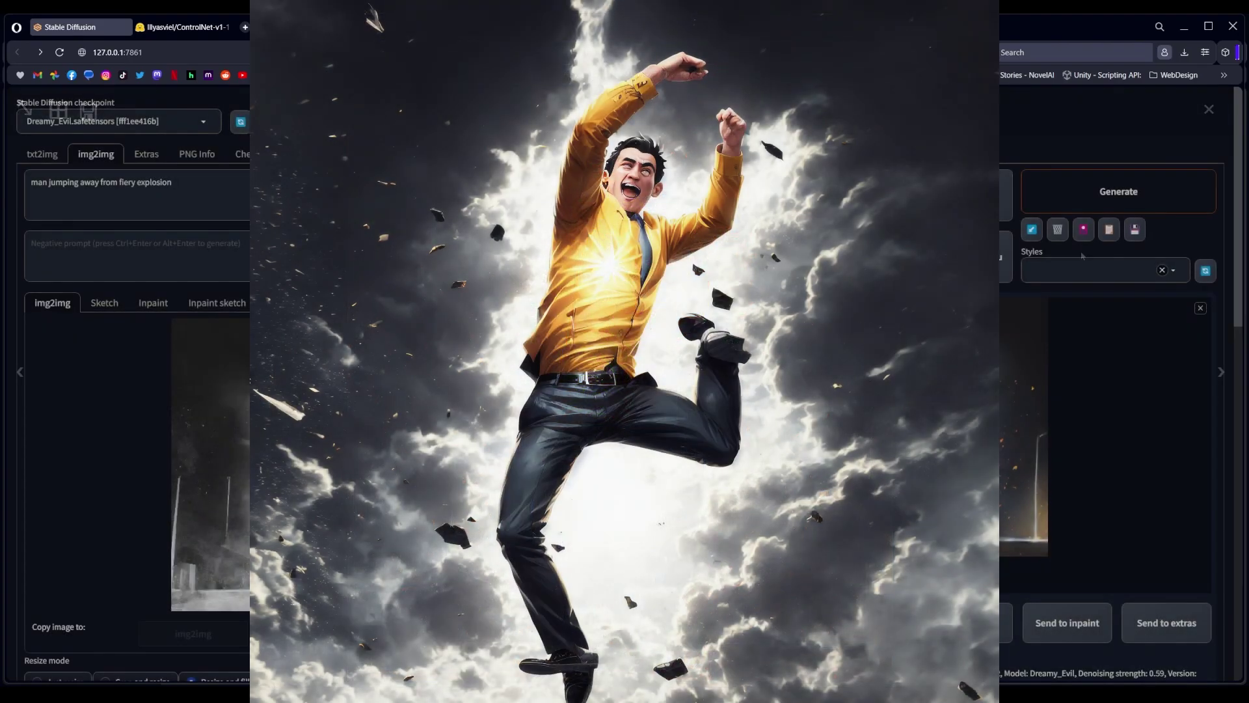
pyautogui.scroll(-10, 625, 391)
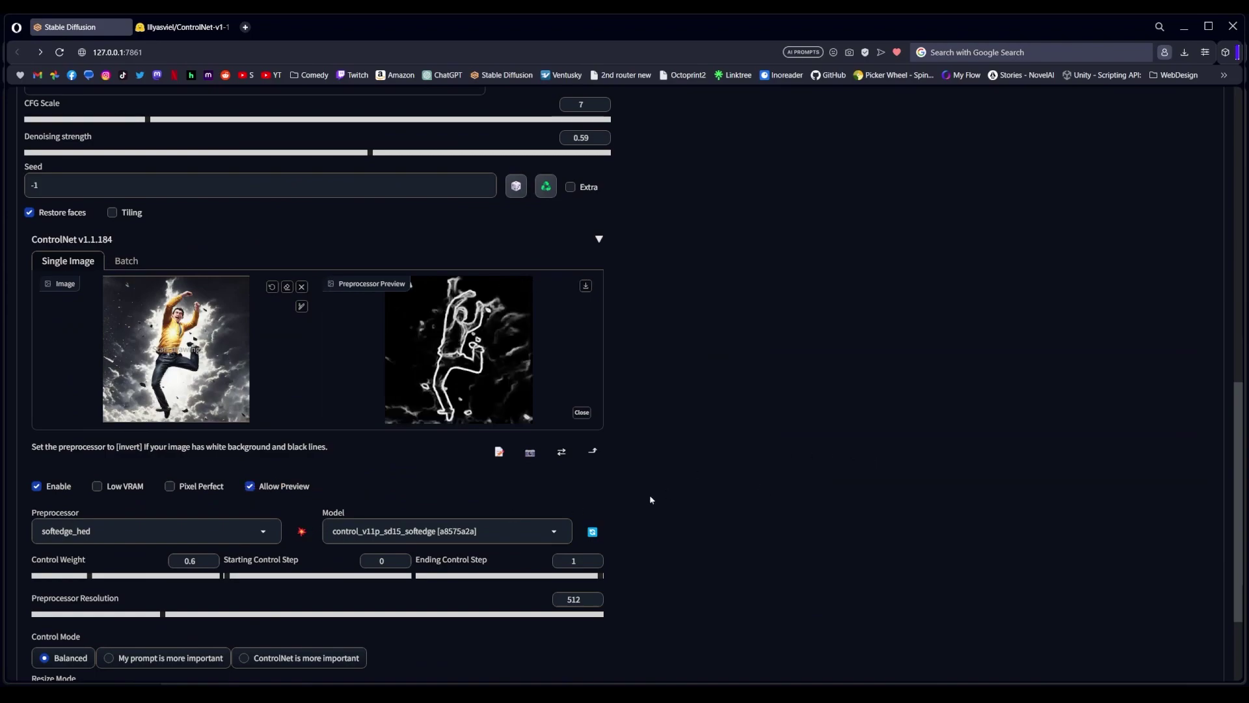
# - Raise the ControlNet Preprocessor Resolution to 1029 and return to the top of the page
pyautogui.click(309, 614)
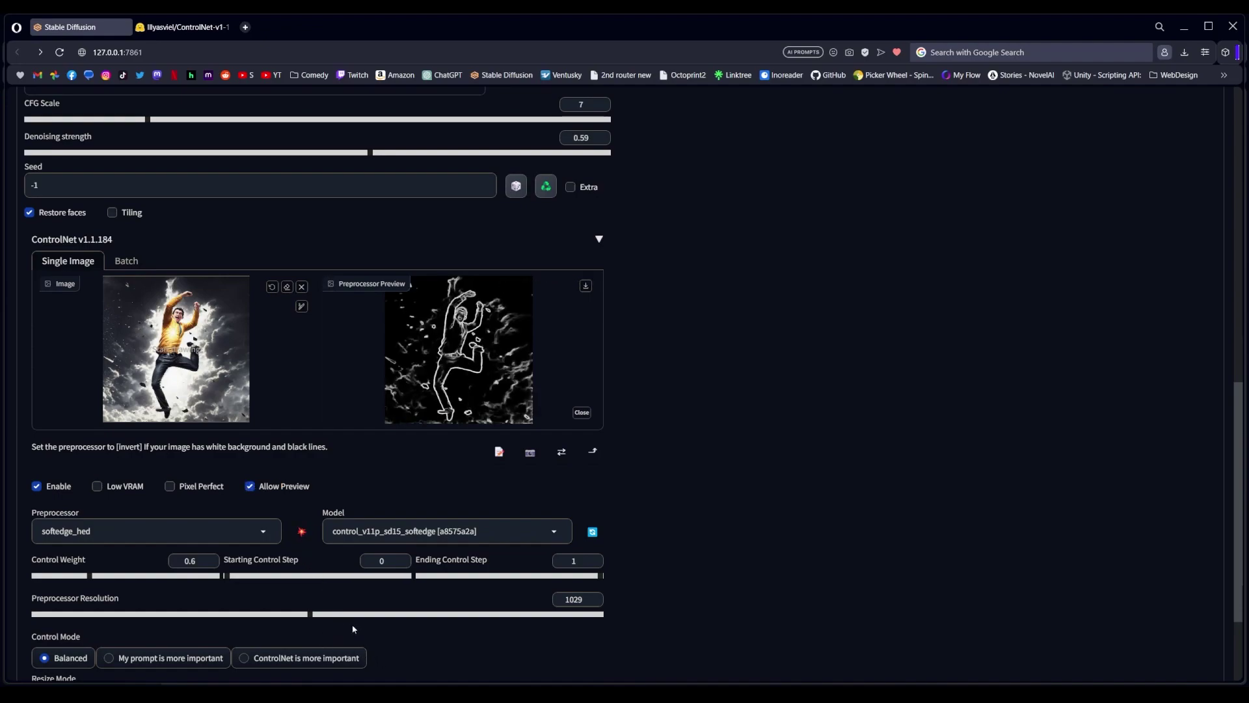
pyautogui.scroll(1, 730, 507)
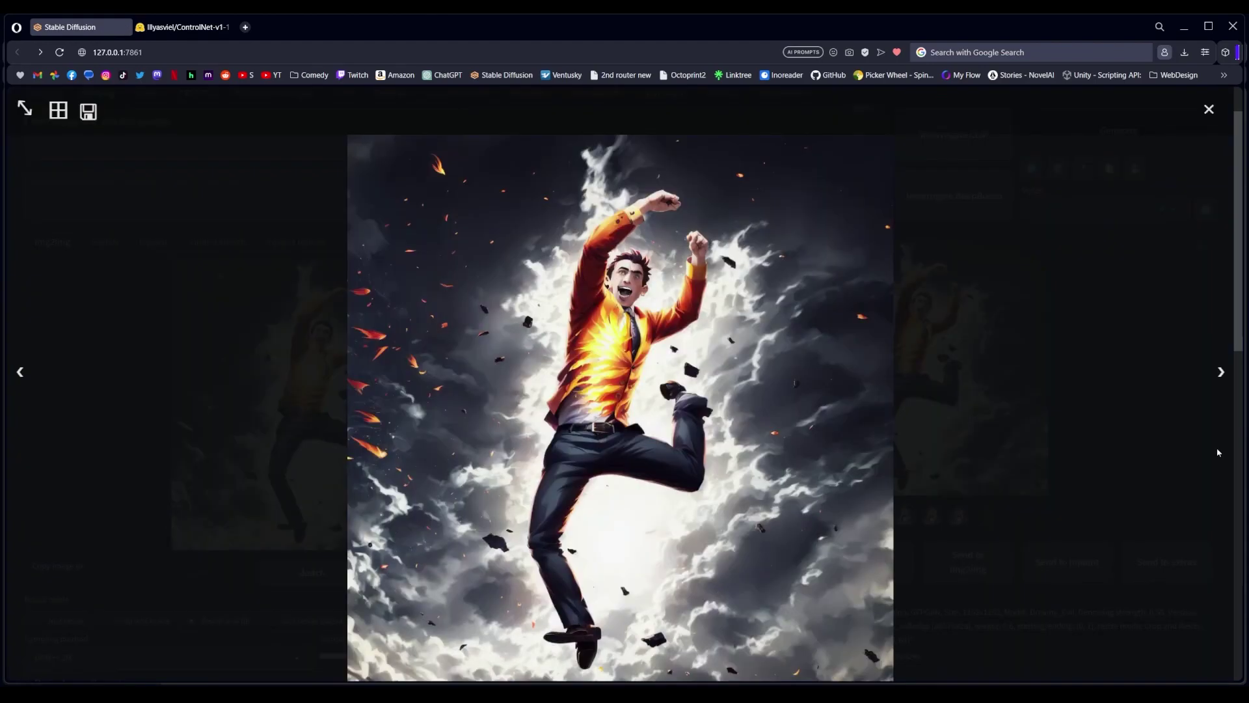
# - Step past the flaming-shirt explosion variants in the full-screen viewer to the white-line soft-edge map
pyautogui.click(1219, 379)
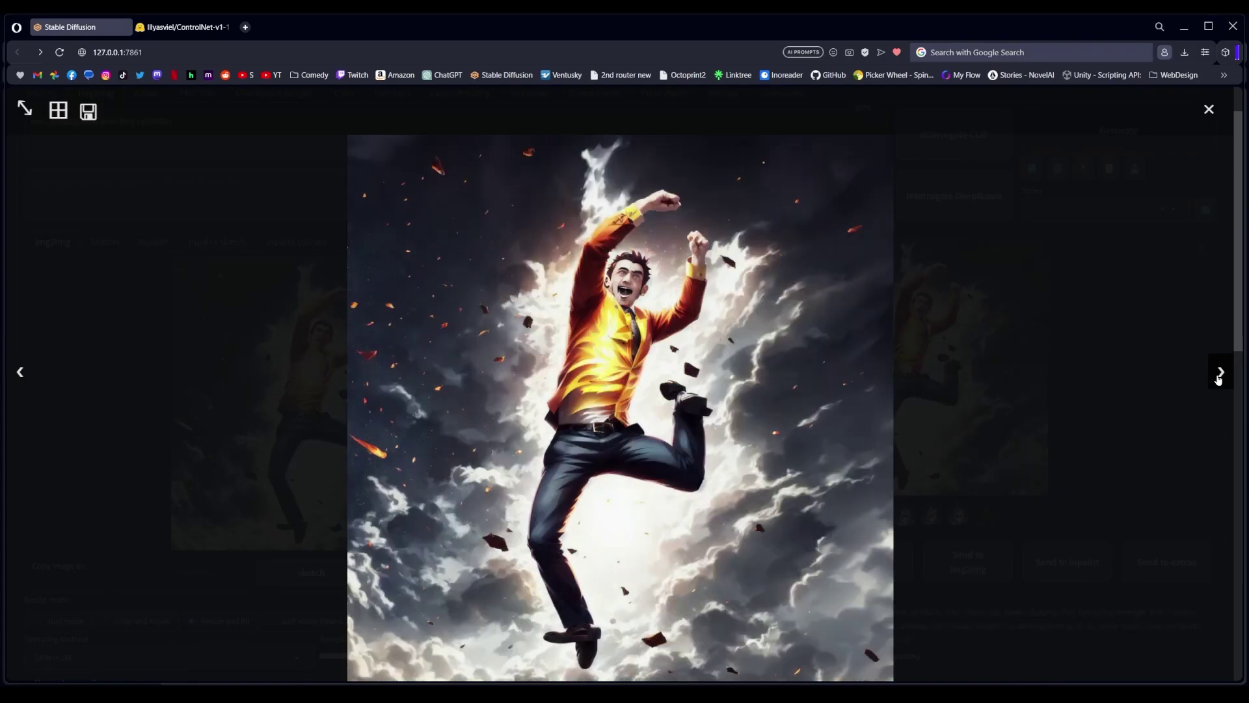
pyautogui.click(1218, 379)
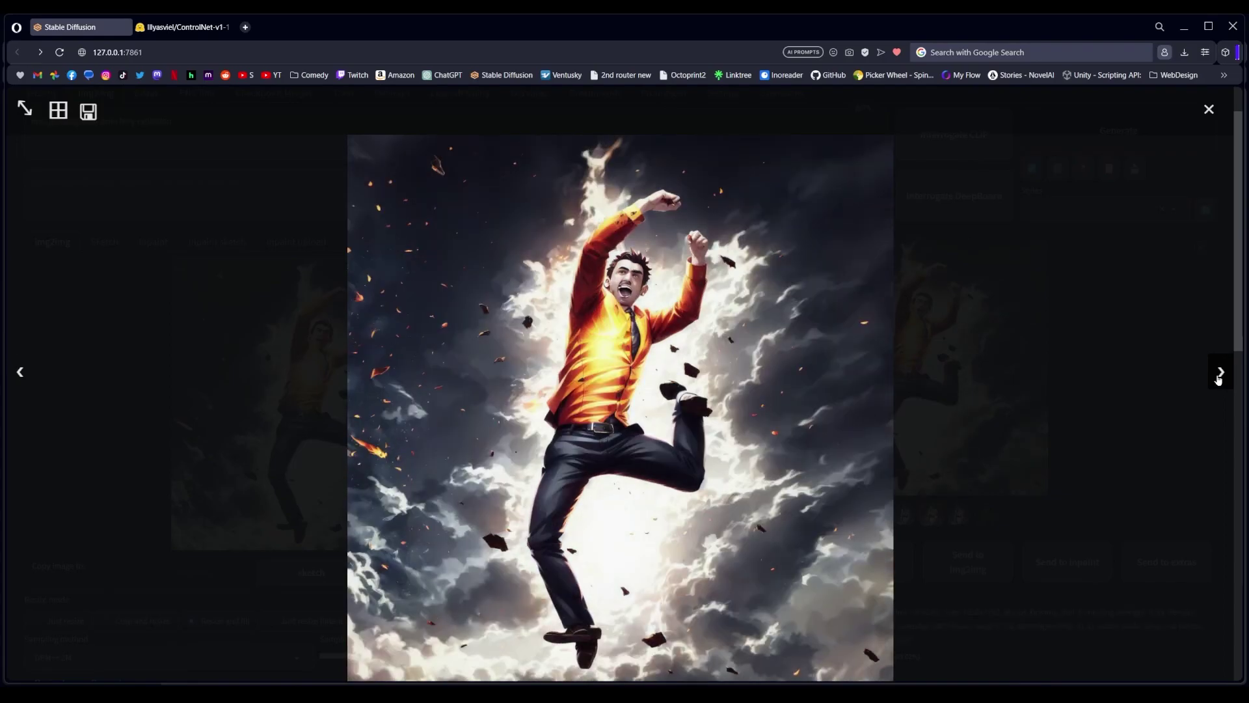
pyautogui.click(1218, 379)
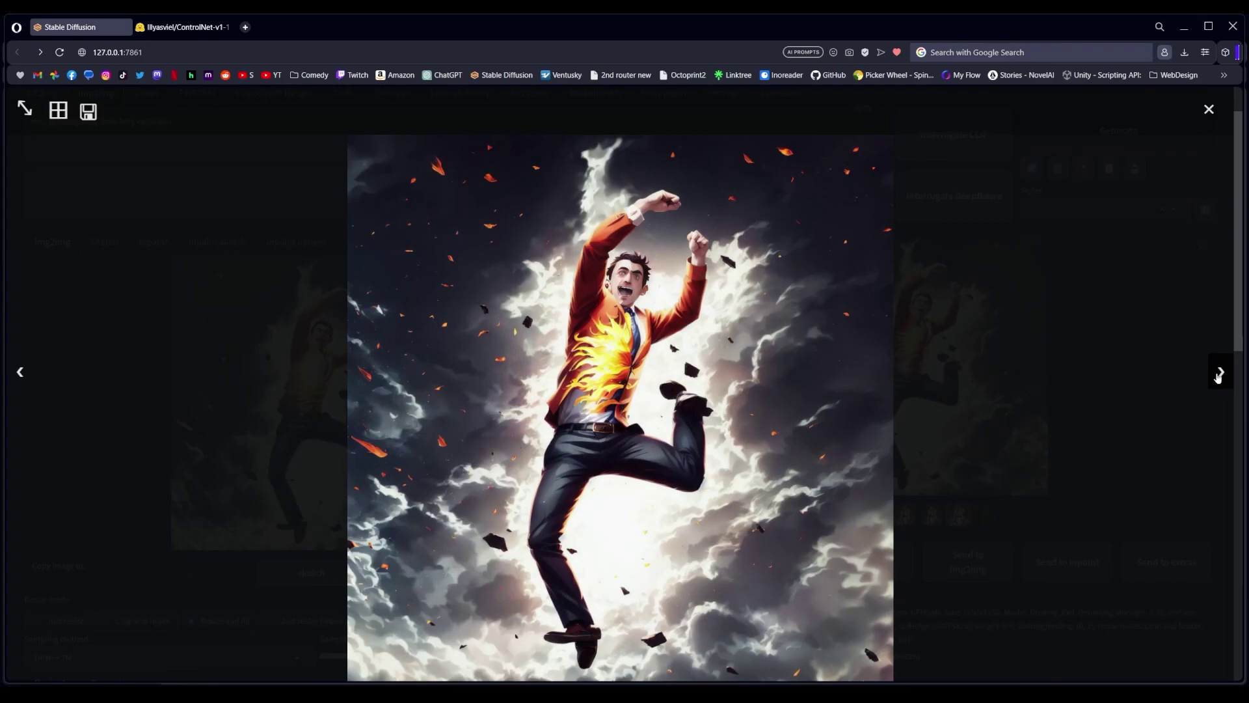
pyautogui.click(1219, 380)
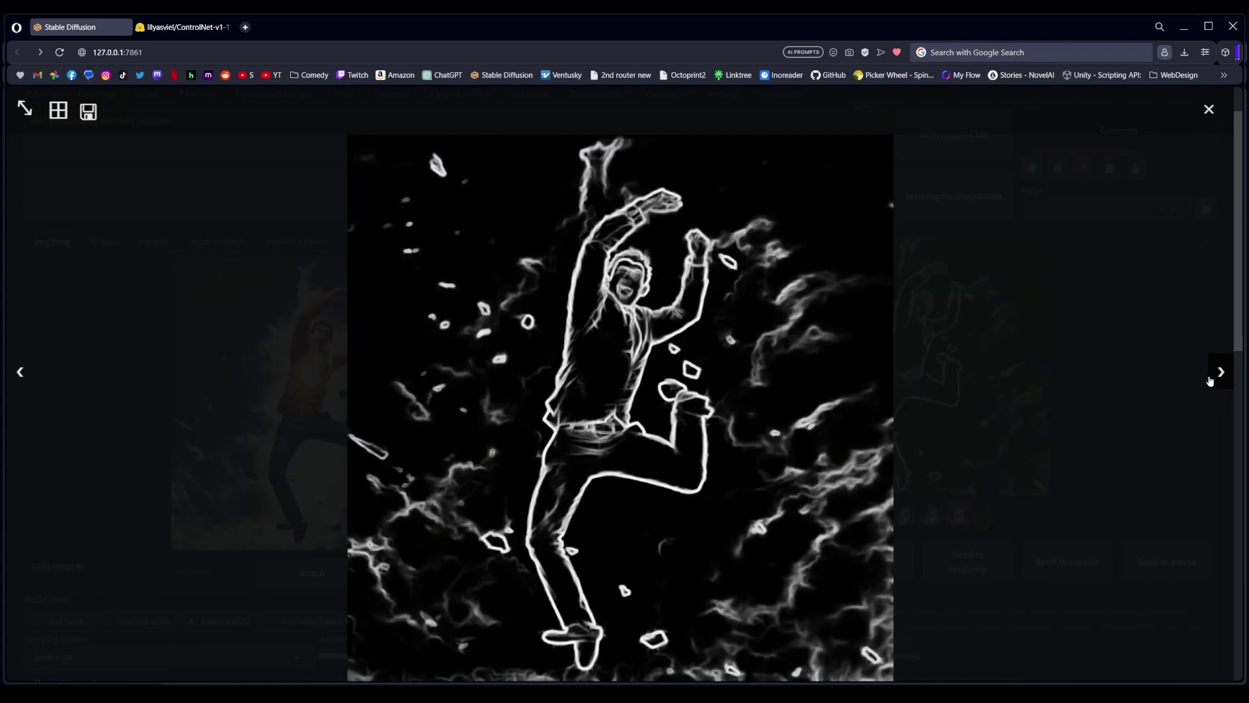